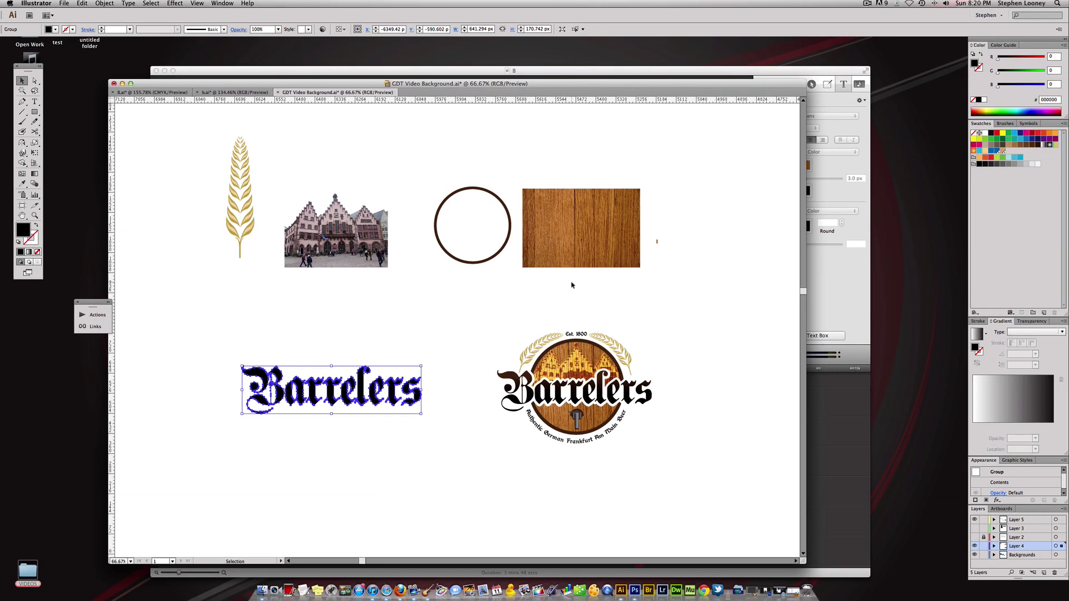
Step: Fill the Barrelers lettering with a linear gradient from brown (C=40 M=70 Y=100 K=50) to black at a -90° angle
{"action": "left_click", "coordinate": [1022, 394]}
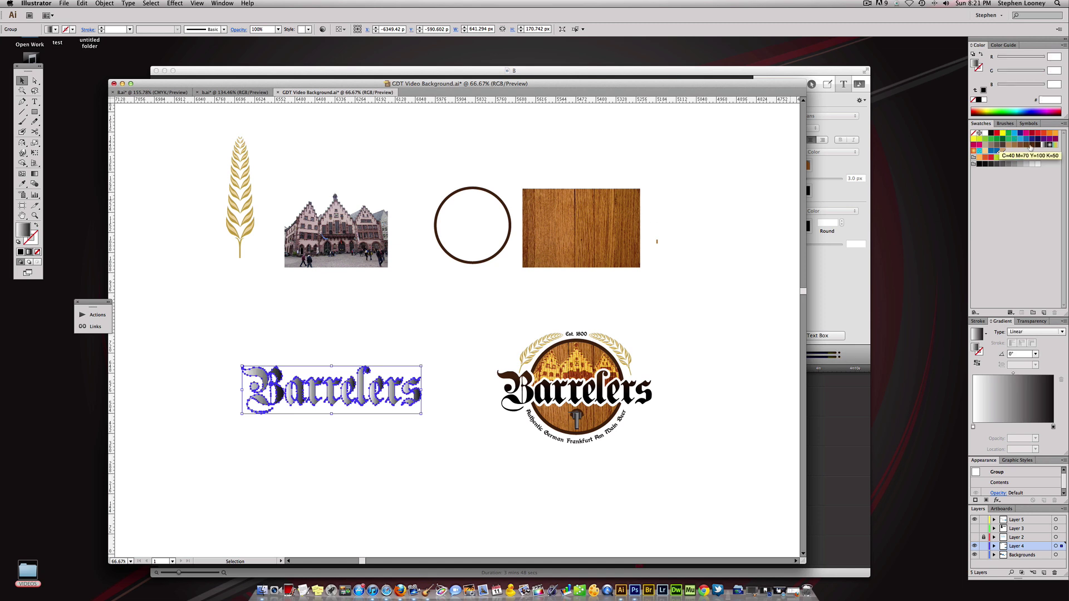
{"action": "left_click_drag", "start_coordinate": [1031, 147], "coordinate": [973, 427]}
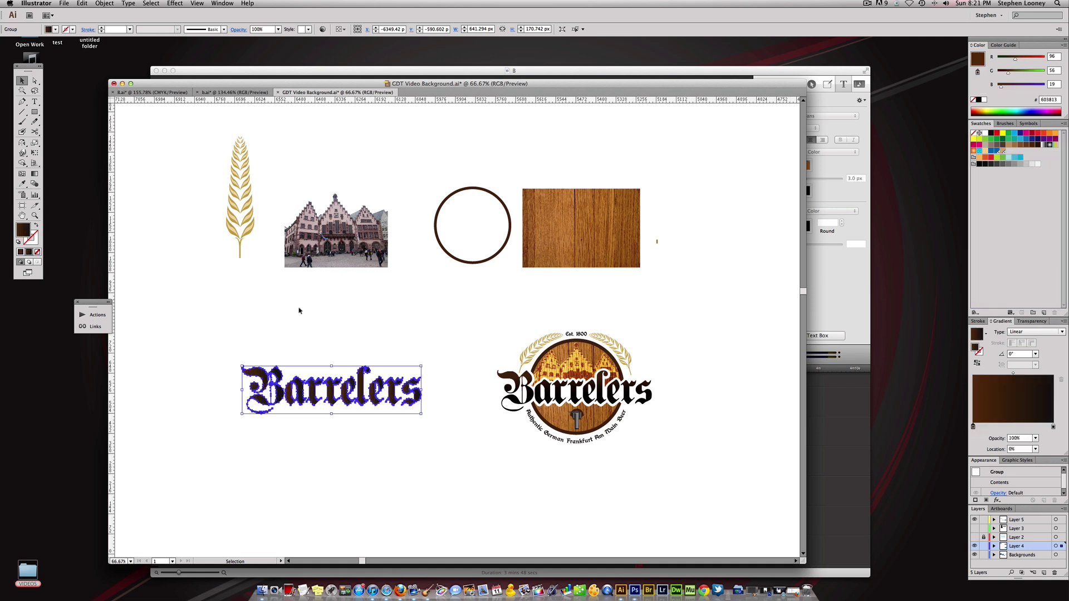
{"action": "left_click", "coordinate": [34, 174]}
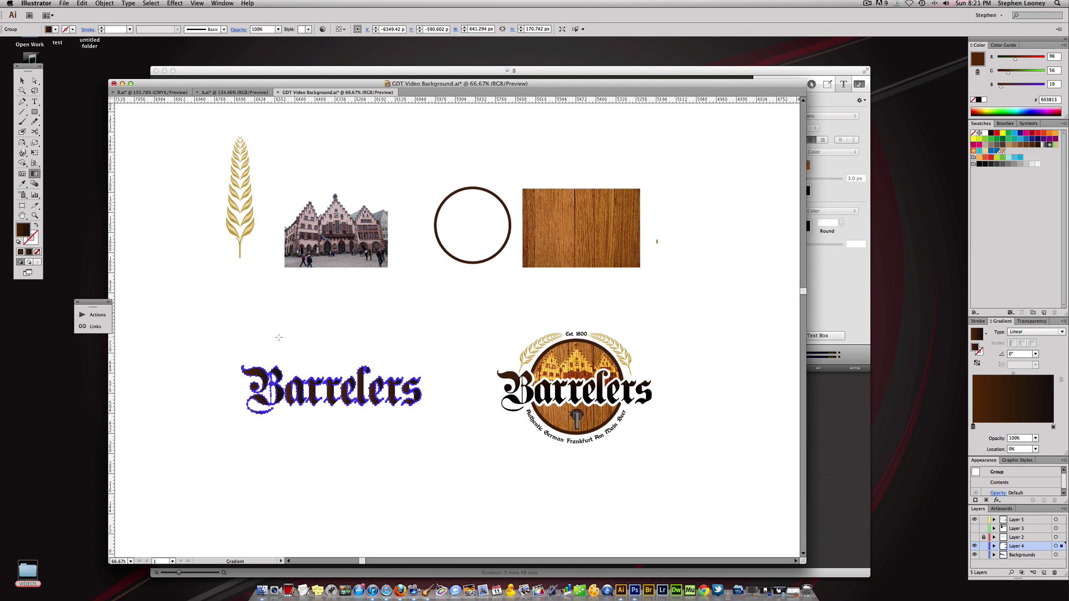
{"action": "left_click_drag", "start_coordinate": [310, 381], "coordinate": [310, 417]}
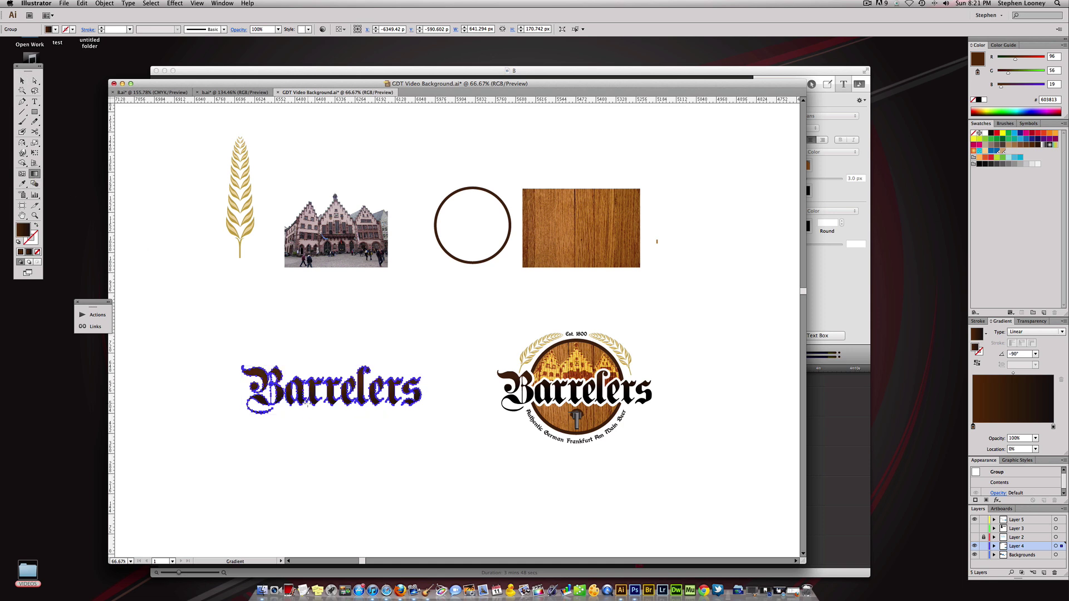
{"action": "key", "text": "v"}
{"action": "left_click", "coordinate": [317, 344]}
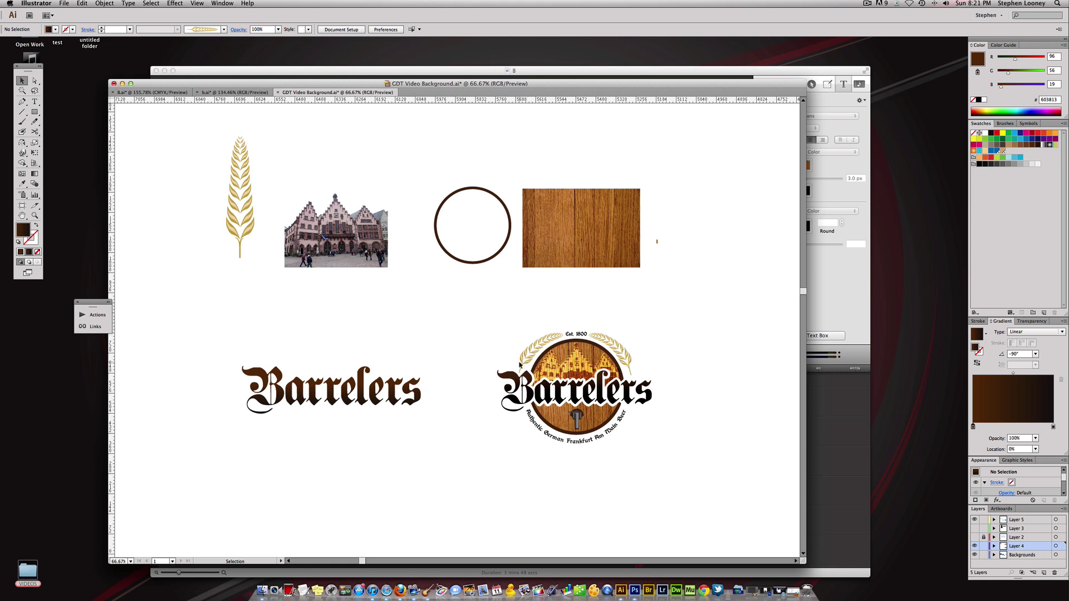
Step: Move the dark brown circle onto the middle of the wood plank image and bring it to the front
{"action": "left_click", "coordinate": [456, 199]}
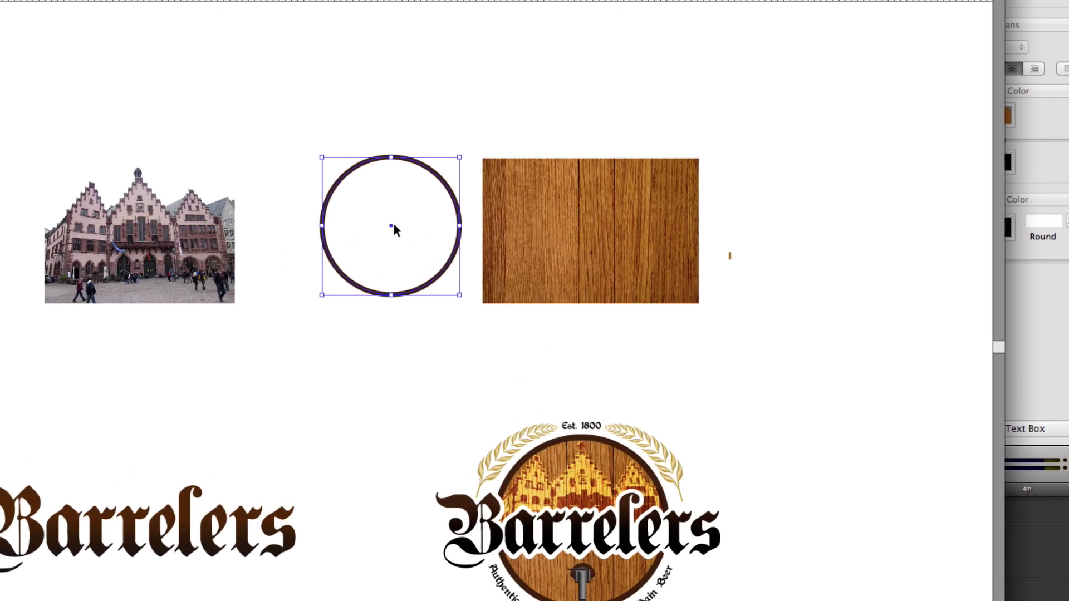
{"action": "left_click_drag", "start_coordinate": [393, 224], "coordinate": [587, 229]}
{"action": "left_click_drag", "start_coordinate": [498, 194], "coordinate": [387, 199]}
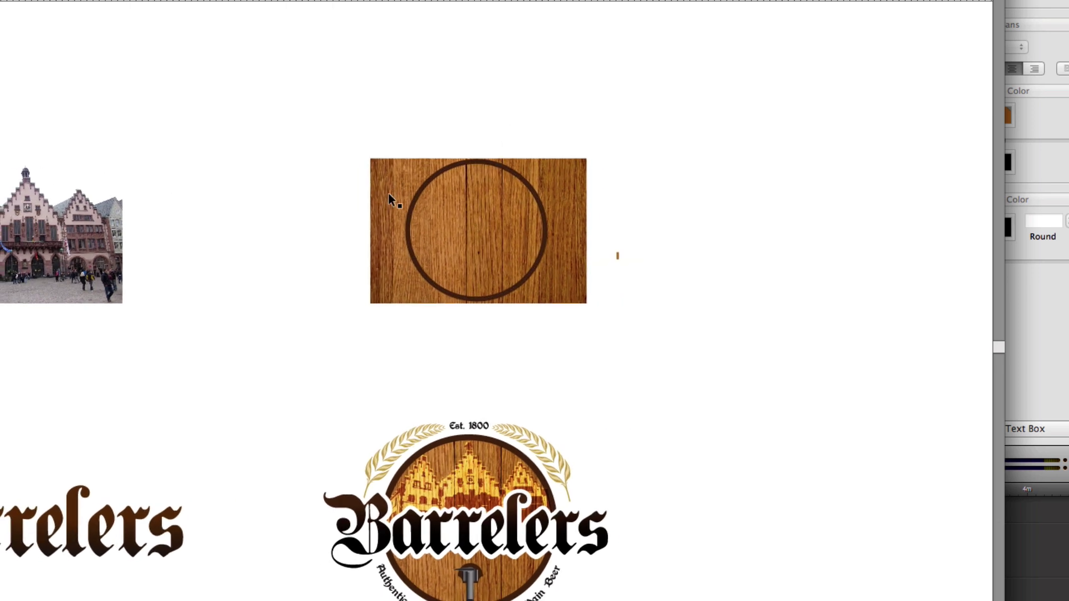
{"action": "left_click", "coordinate": [388, 193]}
{"action": "left_click", "coordinate": [396, 121]}
{"action": "left_click", "coordinate": [397, 163]}
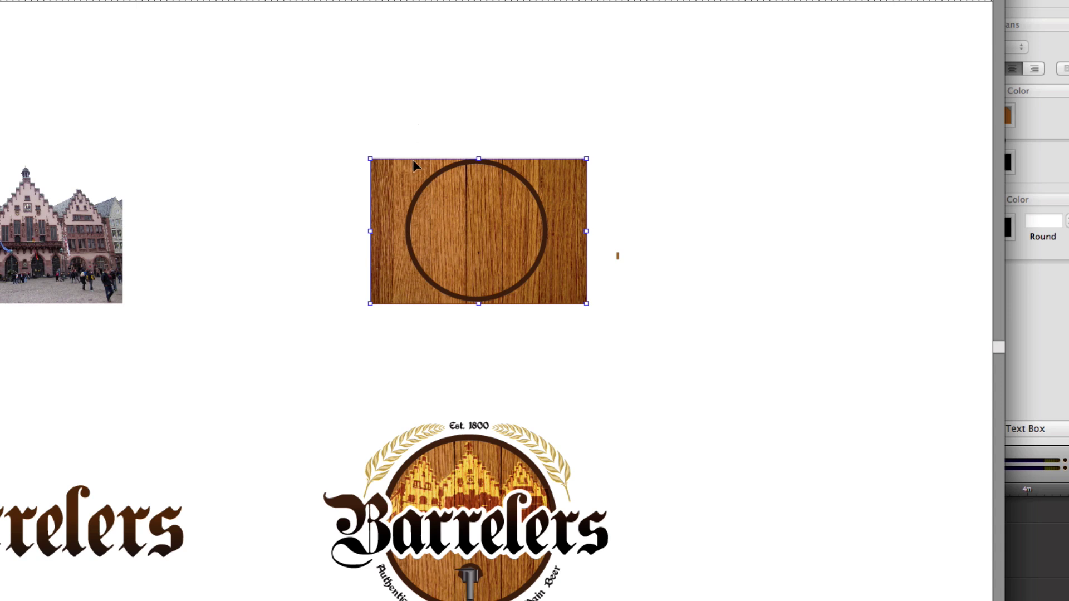
{"action": "left_click", "coordinate": [398, 111]}
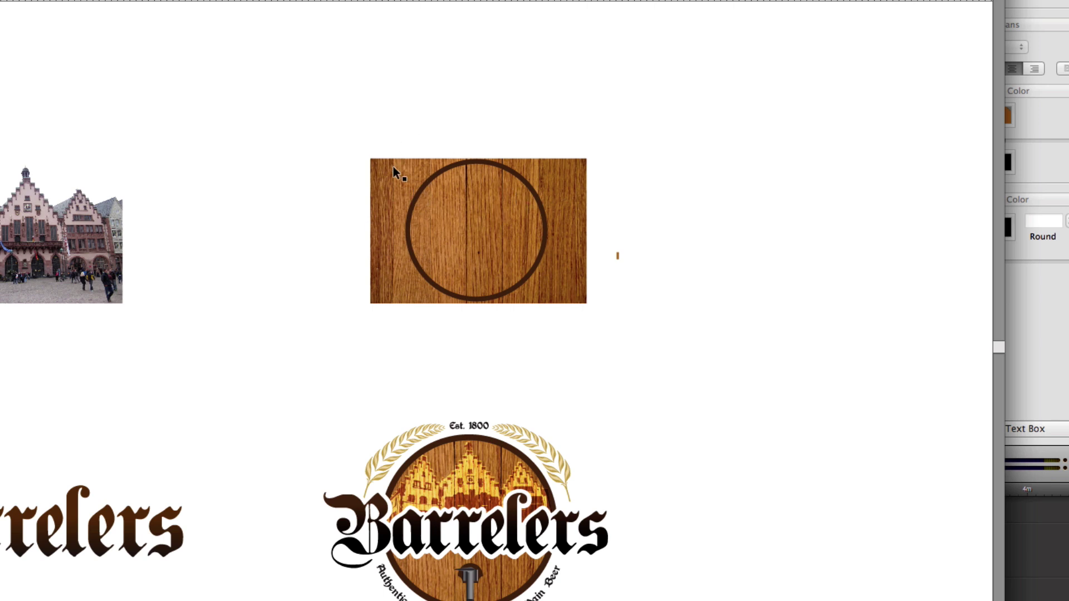
{"action": "left_click", "coordinate": [432, 176]}
Step: Make a clipping mask from the circle and the wood image so the wood is cropped to a disc
{"action": "key", "text": "v"}
{"action": "left_click_drag", "start_coordinate": [379, 121], "coordinate": [475, 208]}
{"action": "right_click", "coordinate": [476, 208]}
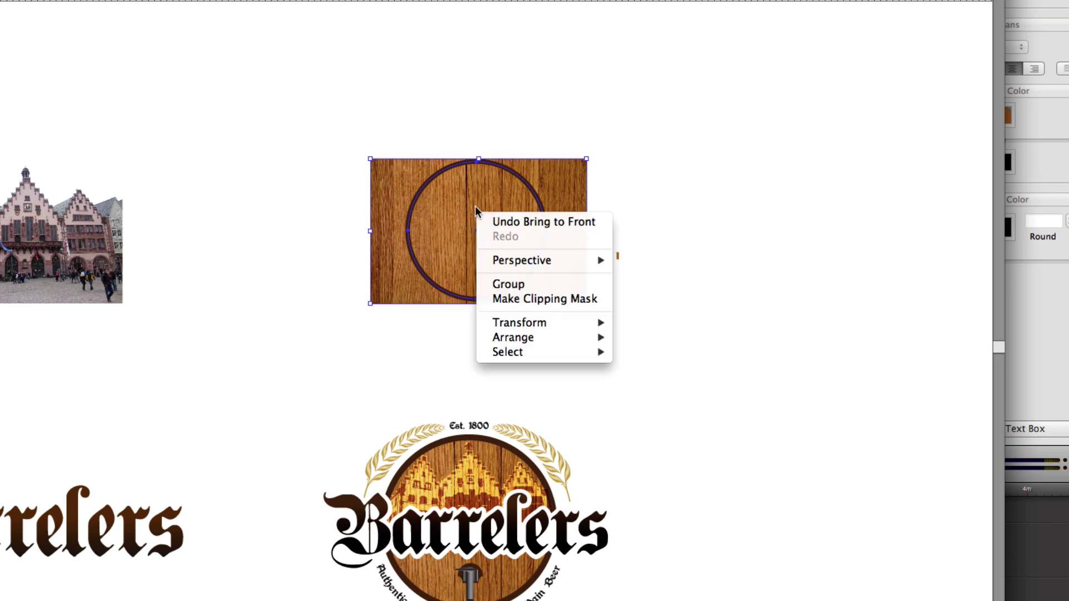
{"action": "left_click", "coordinate": [508, 298]}
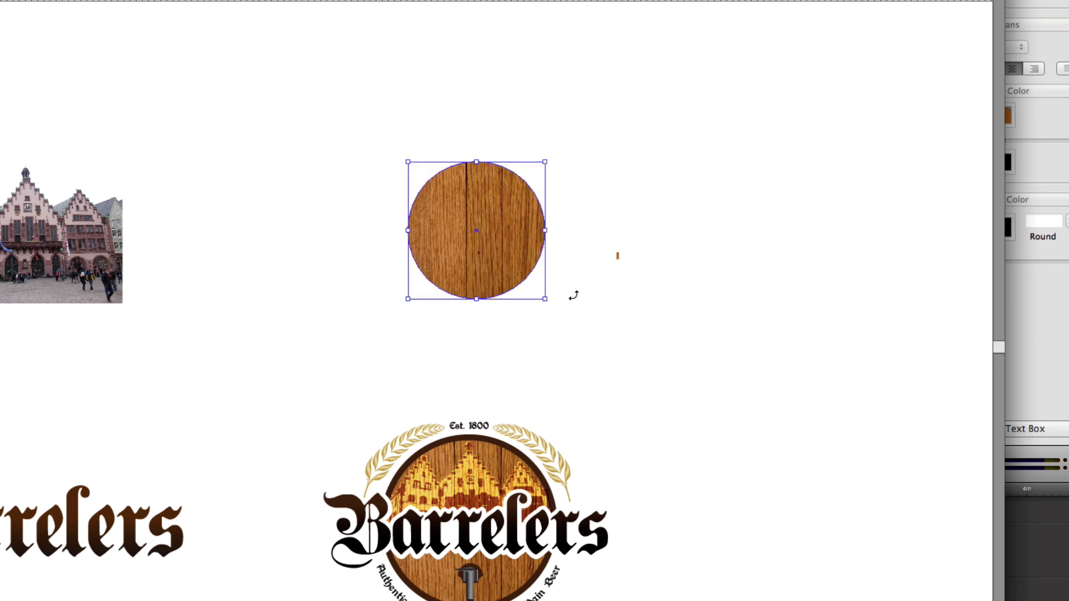
{"action": "left_click", "coordinate": [695, 292]}
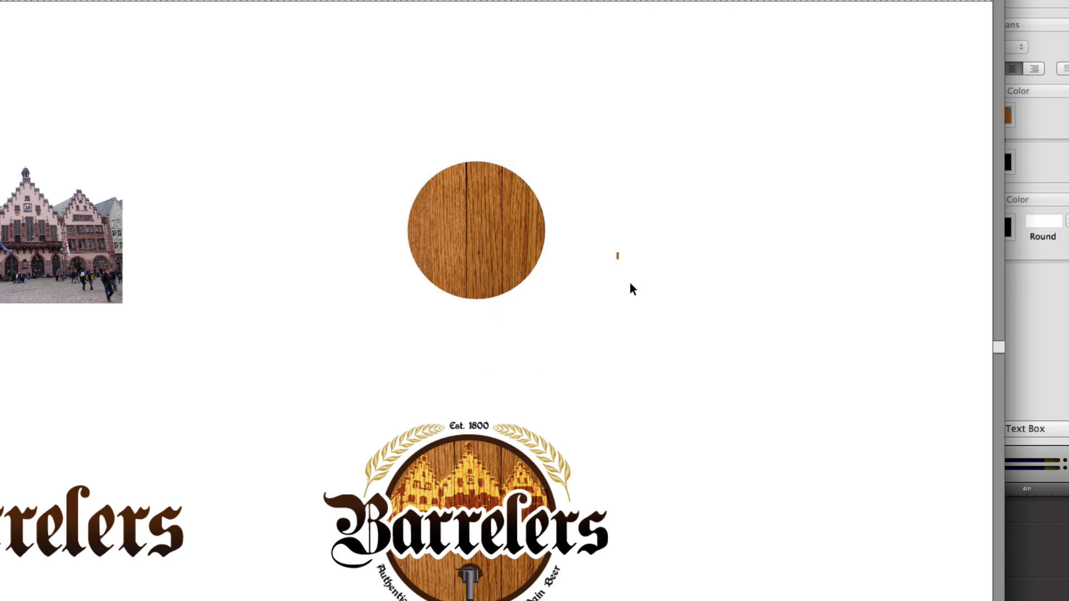
Step: Outline the clipped wood disc with a brown (#603813) stroke of 8 pt
{"action": "left_click", "coordinate": [474, 245]}
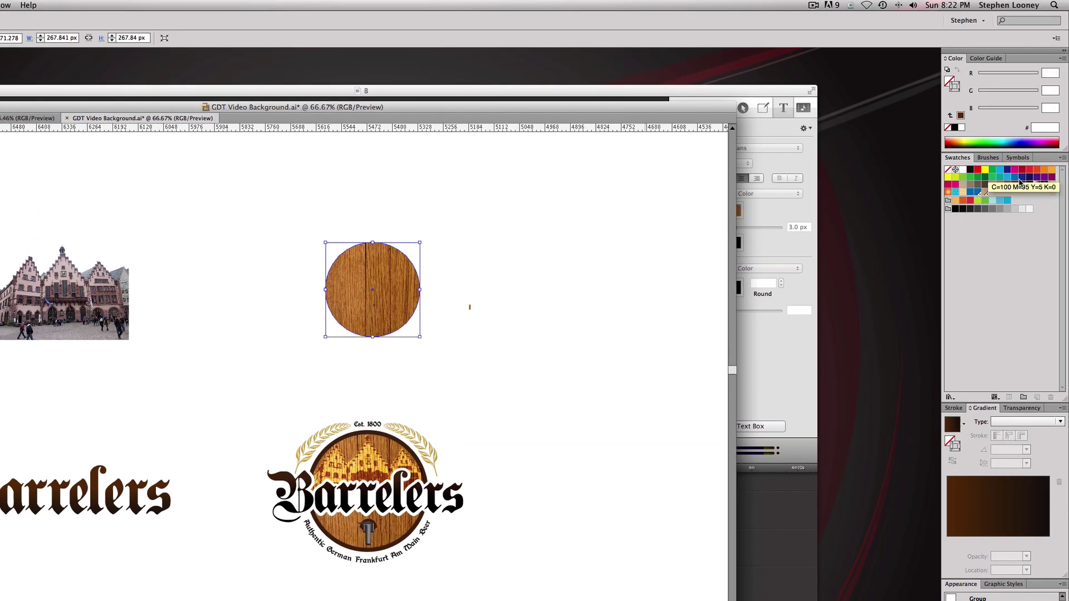
{"action": "left_click", "coordinate": [1022, 187]}
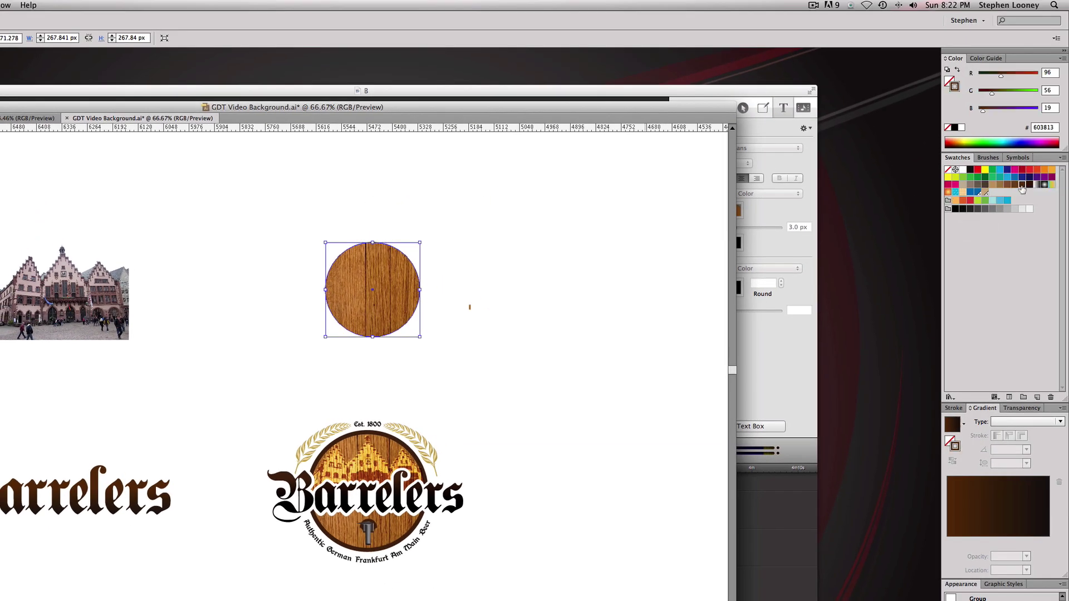
{"action": "left_click", "coordinate": [955, 409]}
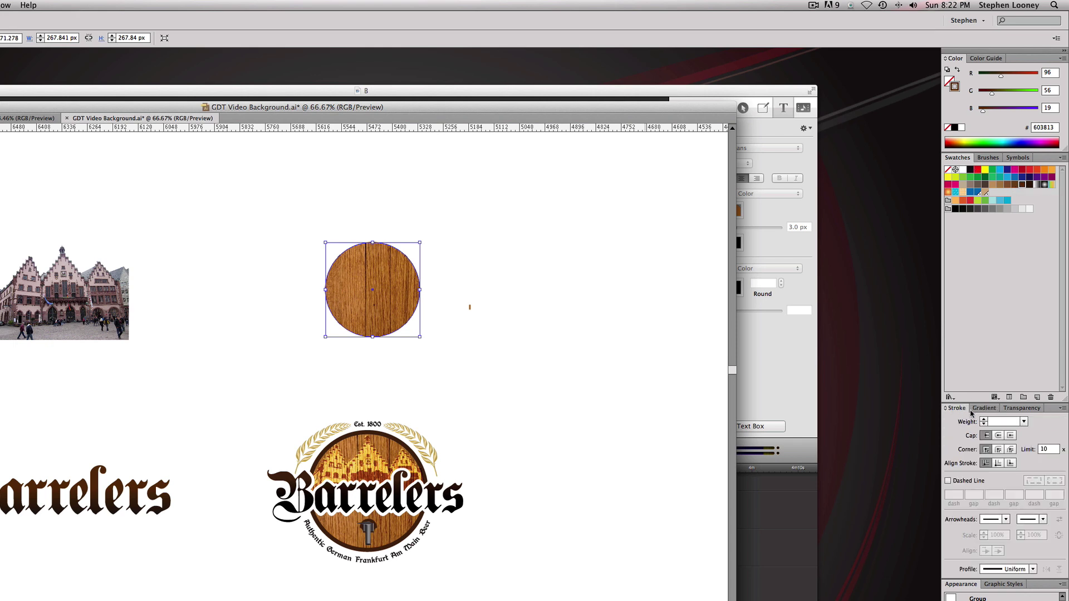
{"action": "left_click", "coordinate": [984, 419]}
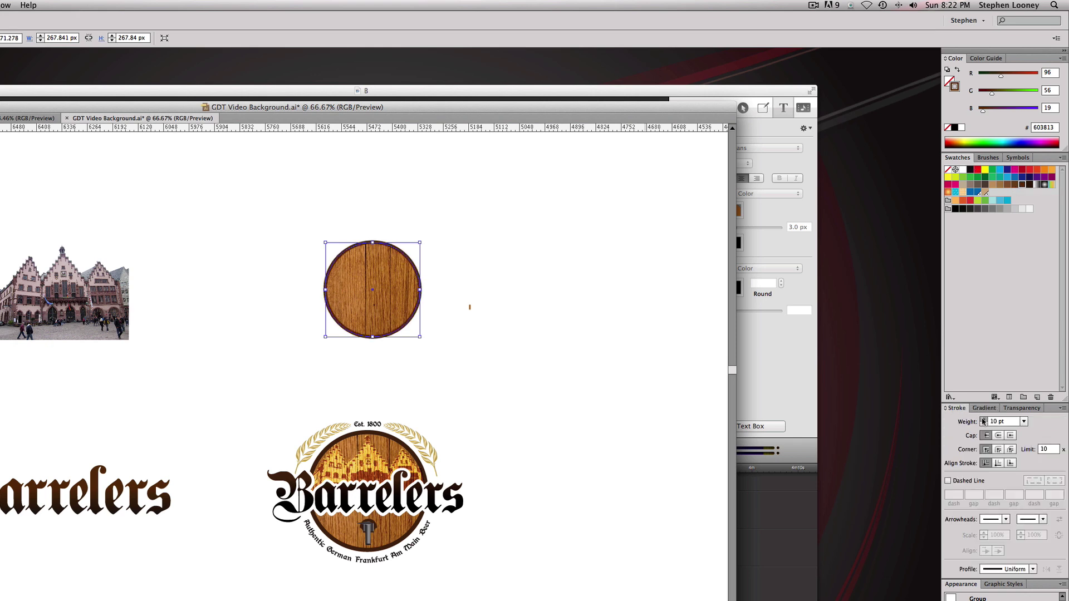
{"action": "left_click", "coordinate": [984, 419]}
{"action": "left_click", "coordinate": [984, 419]}
{"action": "left_click", "coordinate": [984, 420]}
{"action": "left_click", "coordinate": [983, 424]}
{"action": "left_click", "coordinate": [983, 424]}
{"action": "left_click", "coordinate": [983, 424]}
{"action": "left_click", "coordinate": [983, 424]}
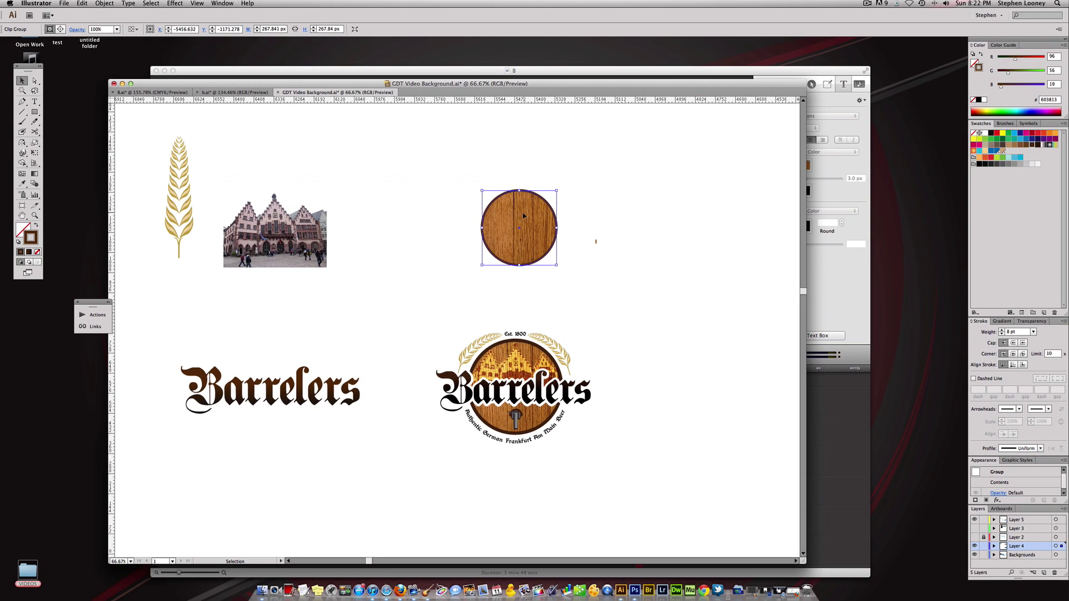
Step: Move the wood disc onto the centre of the separate Barrelers lettering and enlarge it to about 394 px wide
{"action": "mouse_move", "coordinate": [516, 376]}
{"action": "left_mouse_down"}
{"action": "mouse_move", "coordinate": [567, 340]}
{"action": "mouse_move", "coordinate": [526, 386]}
{"action": "mouse_move", "coordinate": [278, 385]}
{"action": "mouse_move", "coordinate": [284, 369]}
{"action": "mouse_move", "coordinate": [282, 385]}
{"action": "left_mouse_up"}
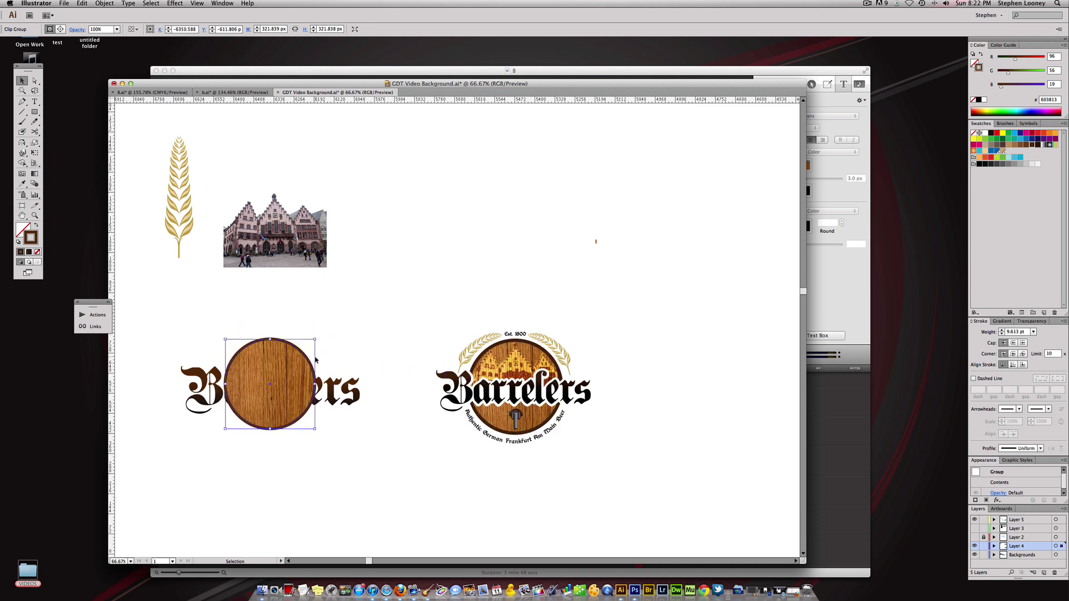
{"action": "left_click_drag", "start_coordinate": [315, 339], "coordinate": [329, 330]}
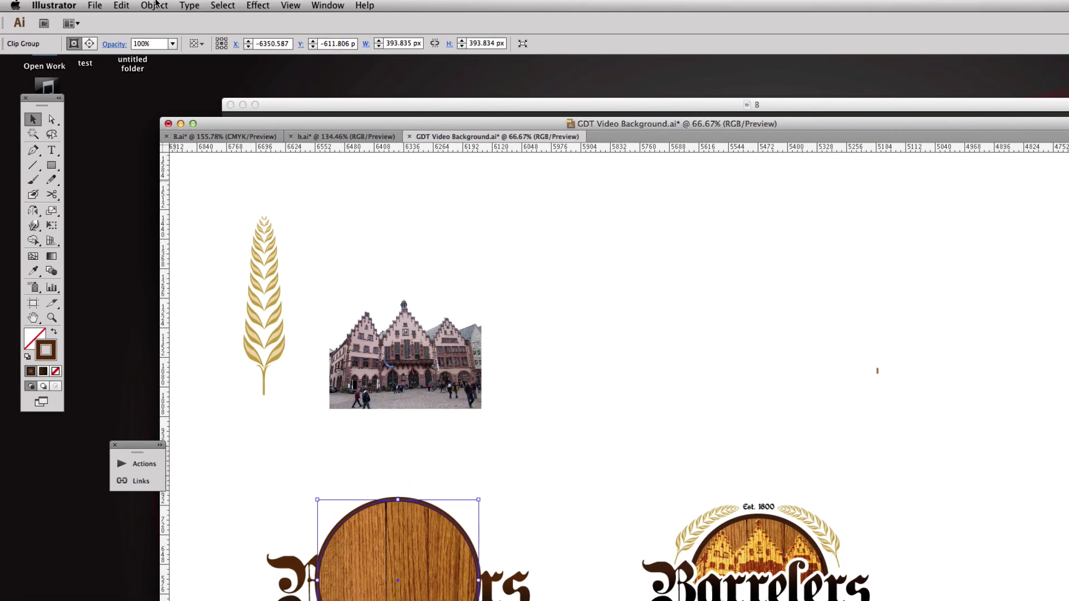
Step: Send the wood disc to the back, behind the Barrelers lettering
{"action": "left_click", "coordinate": [156, 5]}
{"action": "mouse_move", "coordinate": [167, 33]}
{"action": "left_click", "coordinate": [314, 66]}
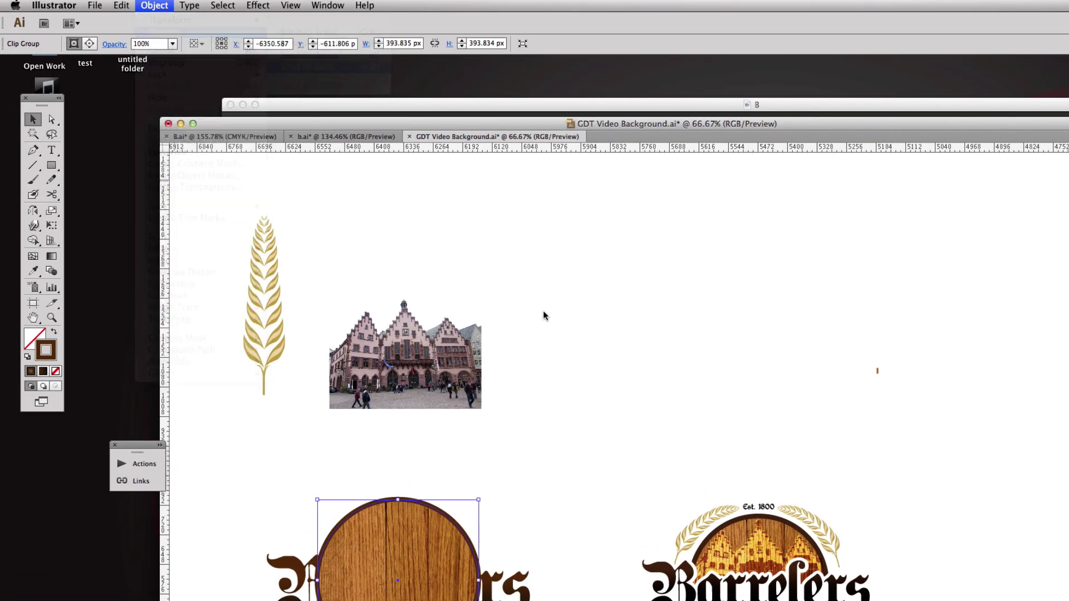
{"action": "left_click", "coordinate": [590, 432]}
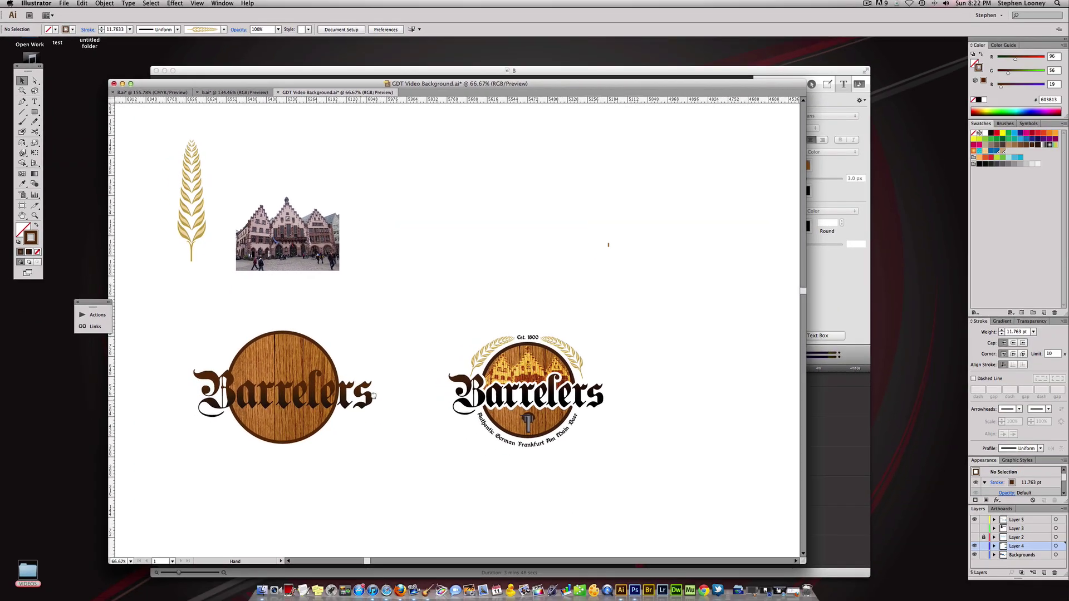
{"action": "left_click_drag", "start_coordinate": [373, 396], "coordinate": [387, 390]}
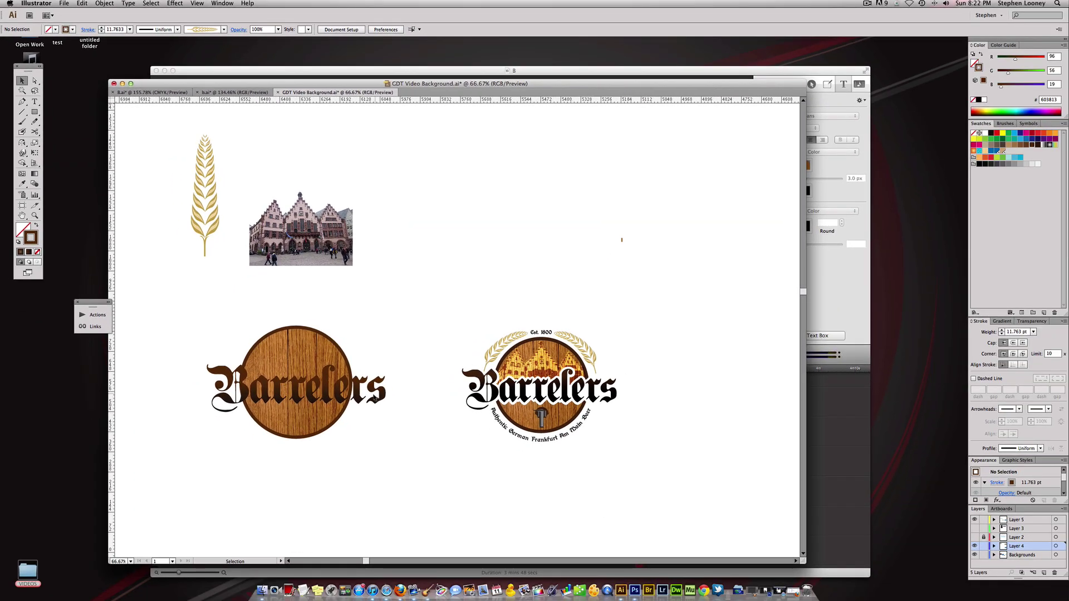
Step: Try to apply a white stroke directly to the Barrelers lettering
{"action": "left_click", "coordinate": [359, 391]}
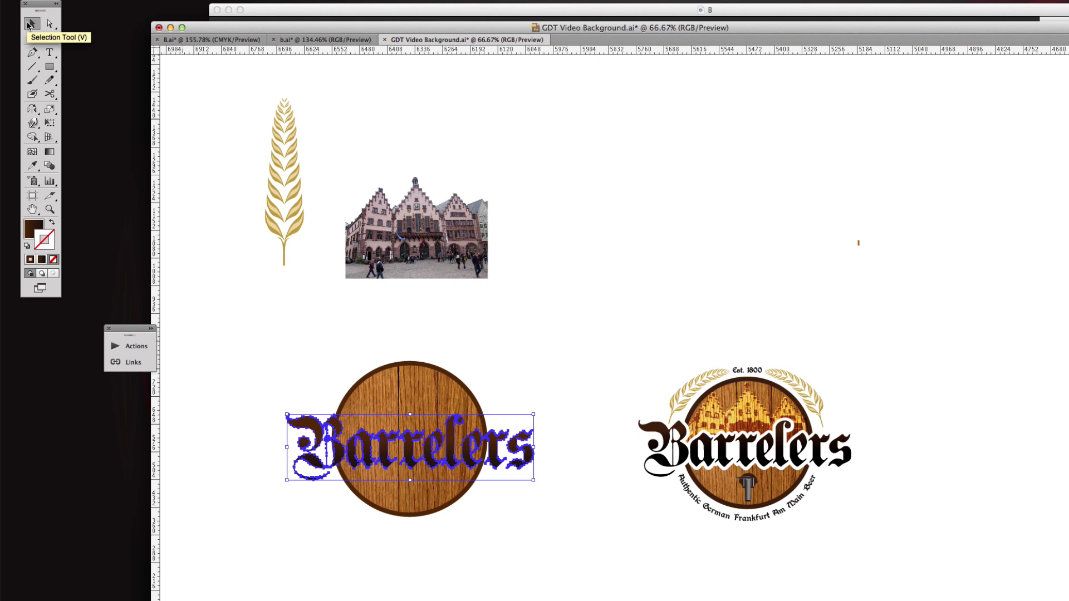
{"action": "left_click", "coordinate": [29, 25]}
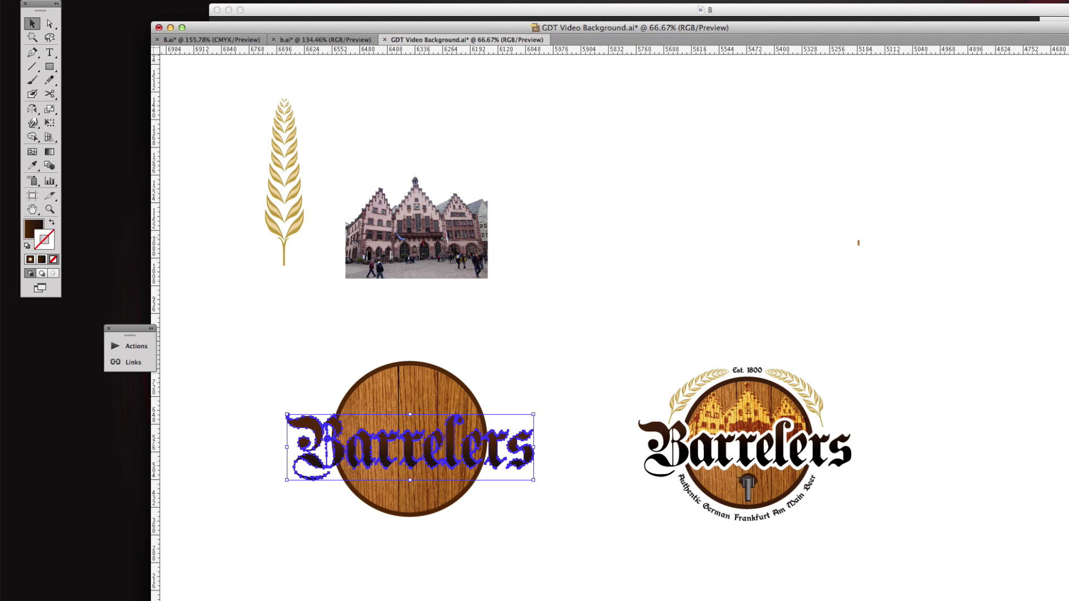
{"action": "key", "text": "comma"}
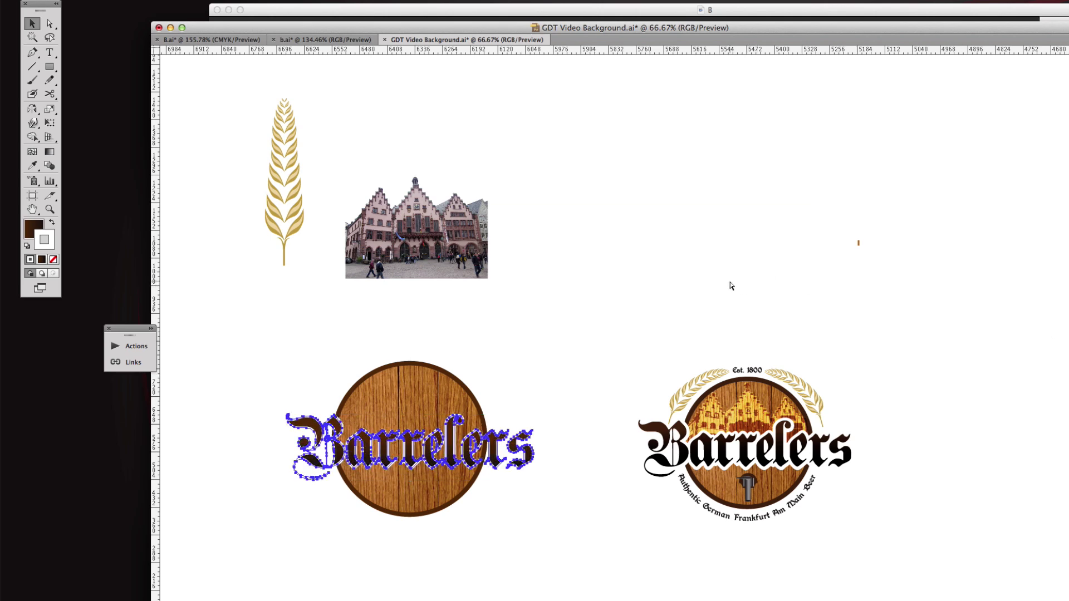
{"action": "key", "text": "slash"}
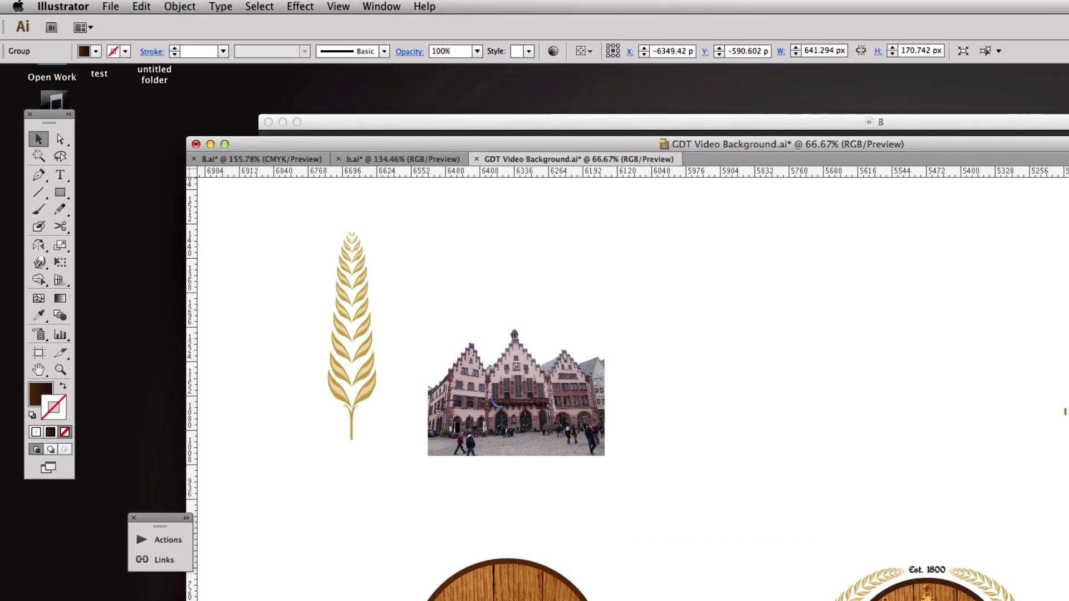
Step: Copy the Barrelers lettering, paste it in back, and give the rear copy a thick white stroke as an outline
{"action": "left_click", "coordinate": [179, 6]}
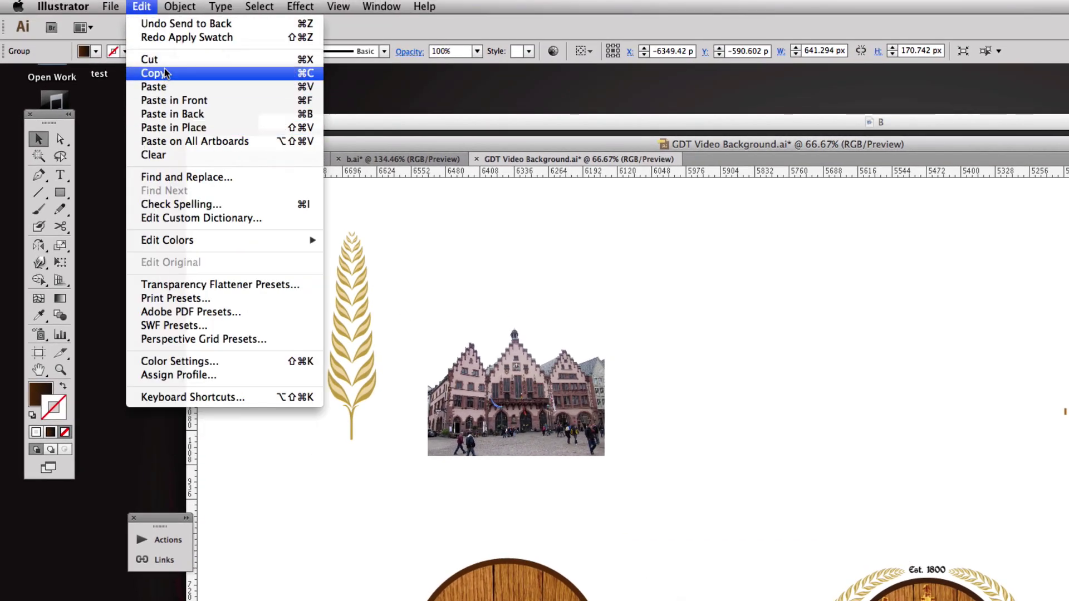
{"action": "left_click", "coordinate": [162, 71]}
{"action": "left_click", "coordinate": [146, 6]}
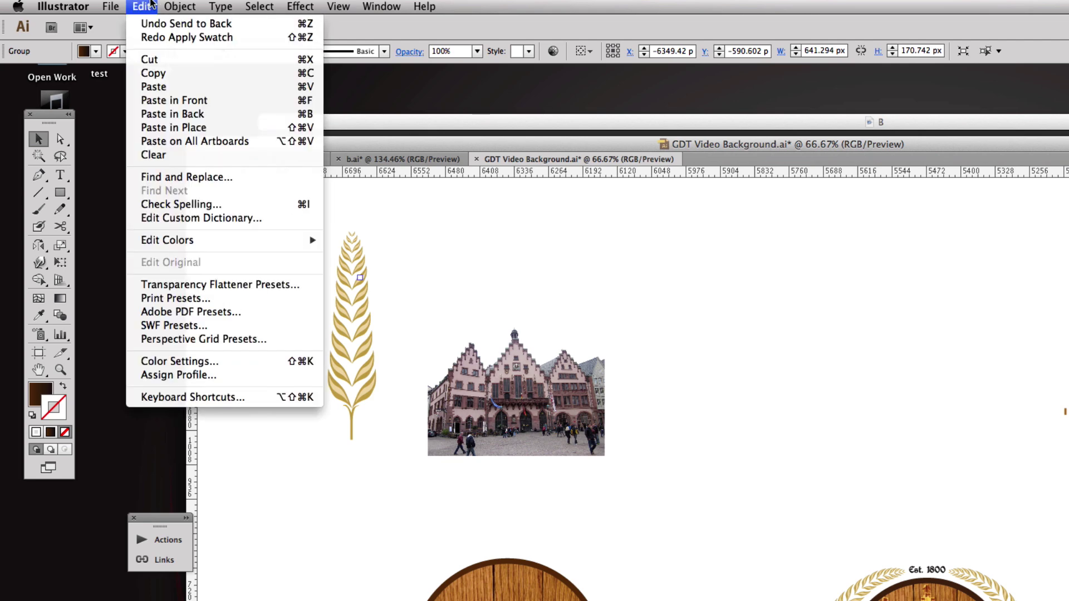
{"action": "left_click", "coordinate": [184, 115]}
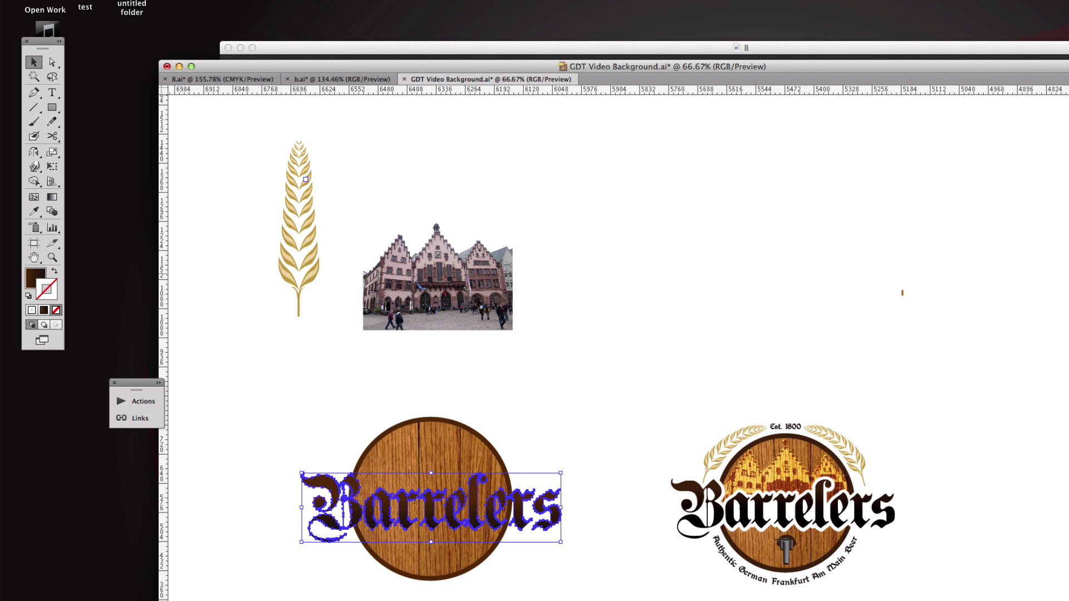
{"action": "key", "text": "comma"}
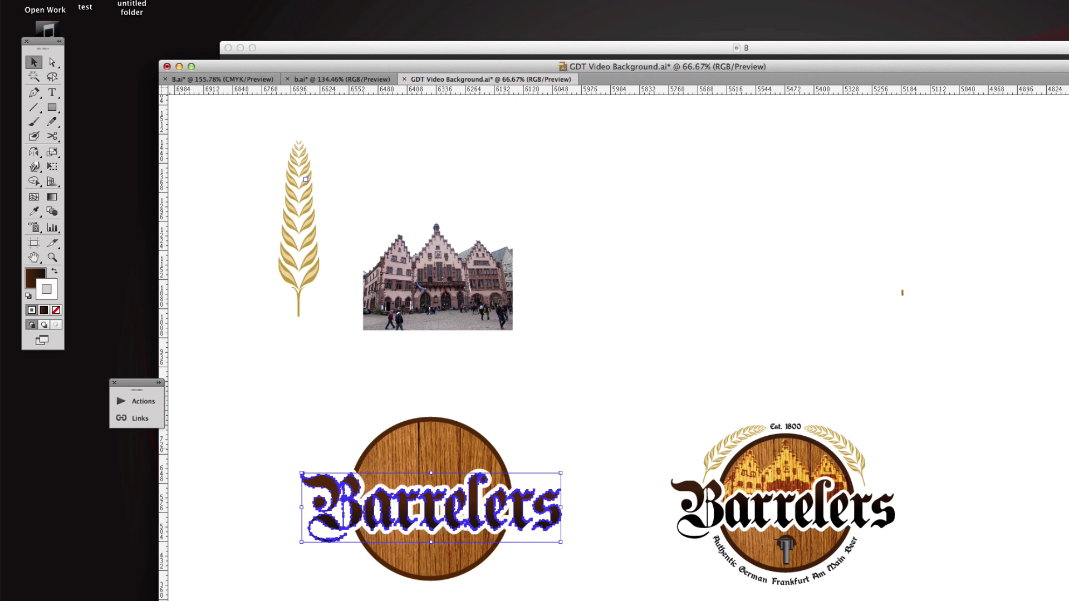
{"action": "left_click", "coordinate": [709, 382]}
{"action": "left_click_drag", "start_coordinate": [614, 392], "coordinate": [613, 360]}
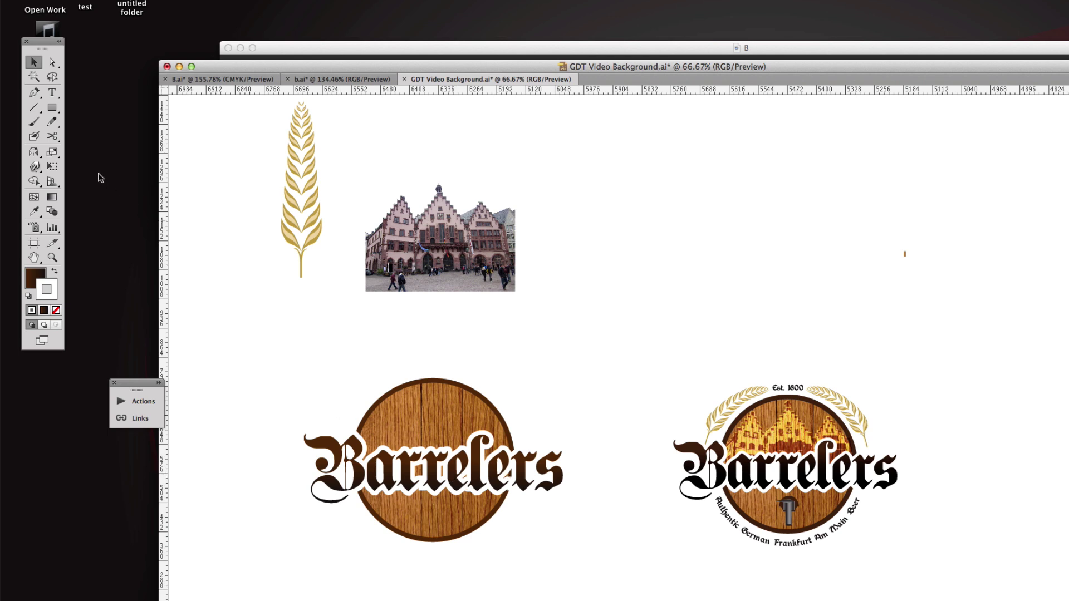
Step: Draw a narrow horizontal rectangle across the middle of the lettering over the wood disc, with white fill and no stroke
{"action": "left_click", "coordinate": [52, 108]}
{"action": "left_click_drag", "start_coordinate": [345, 468], "coordinate": [526, 480]}
{"action": "scroll", "coordinate": [895, 217], "scroll_direction": "up", "scroll_amount": 1}
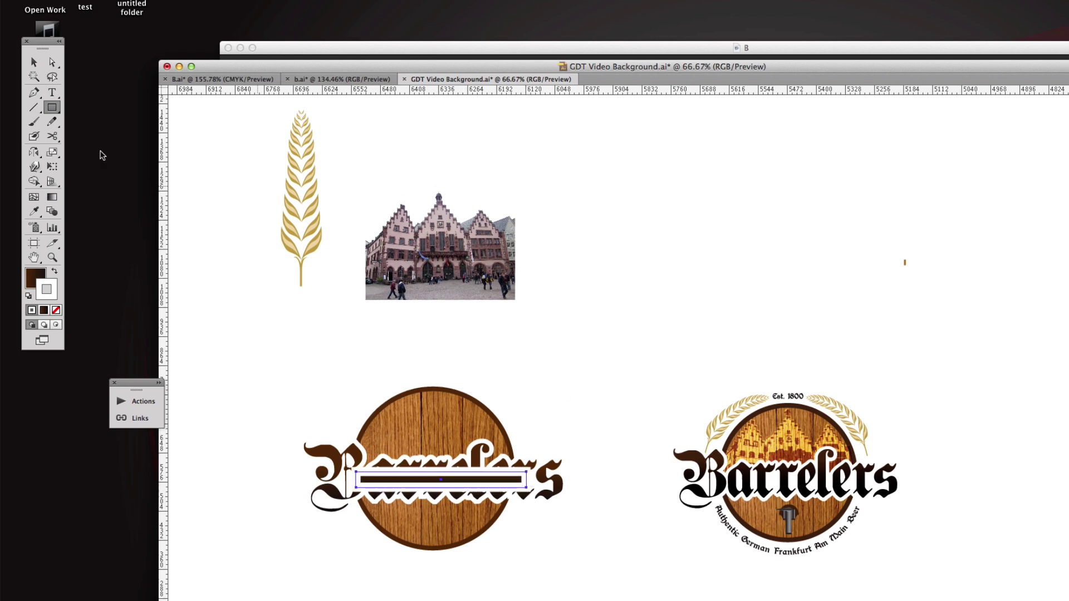
{"action": "left_click", "coordinate": [55, 273]}
{"action": "left_click", "coordinate": [55, 310]}
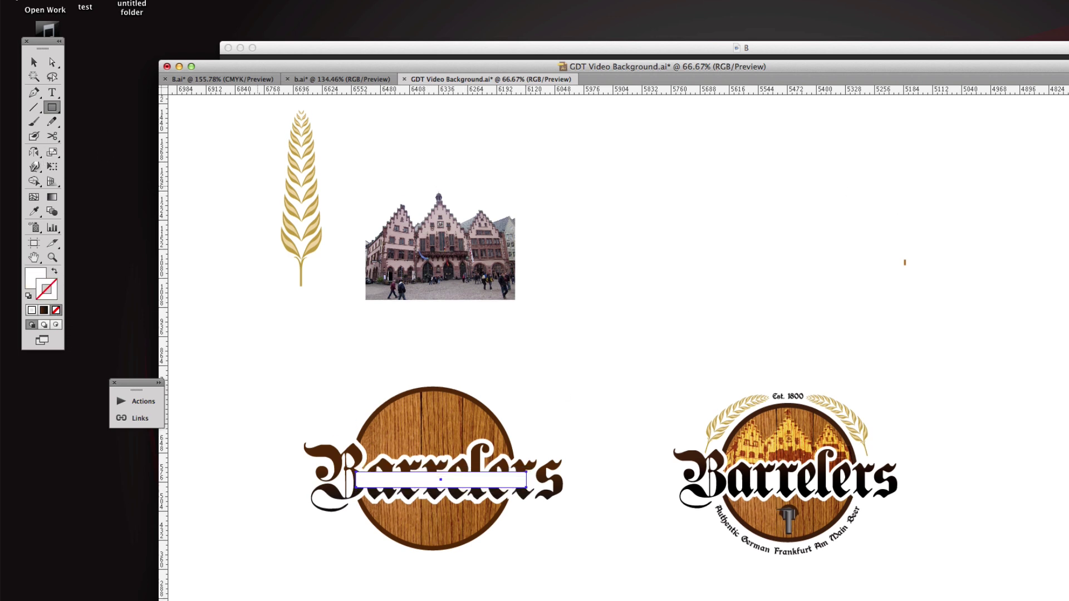
{"action": "left_click", "coordinate": [33, 61]}
{"action": "scroll", "coordinate": [297, 316], "scroll_direction": "down", "scroll_amount": 1}
{"action": "scroll", "coordinate": [300, 388], "scroll_direction": "down", "scroll_amount": 1}
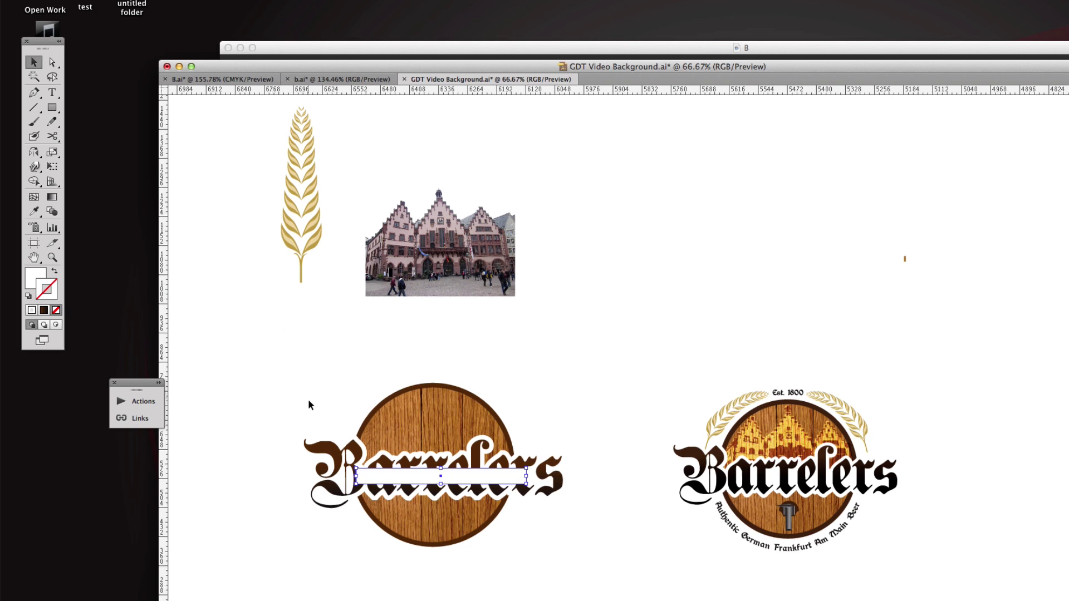
{"action": "left_click", "coordinate": [298, 387]}
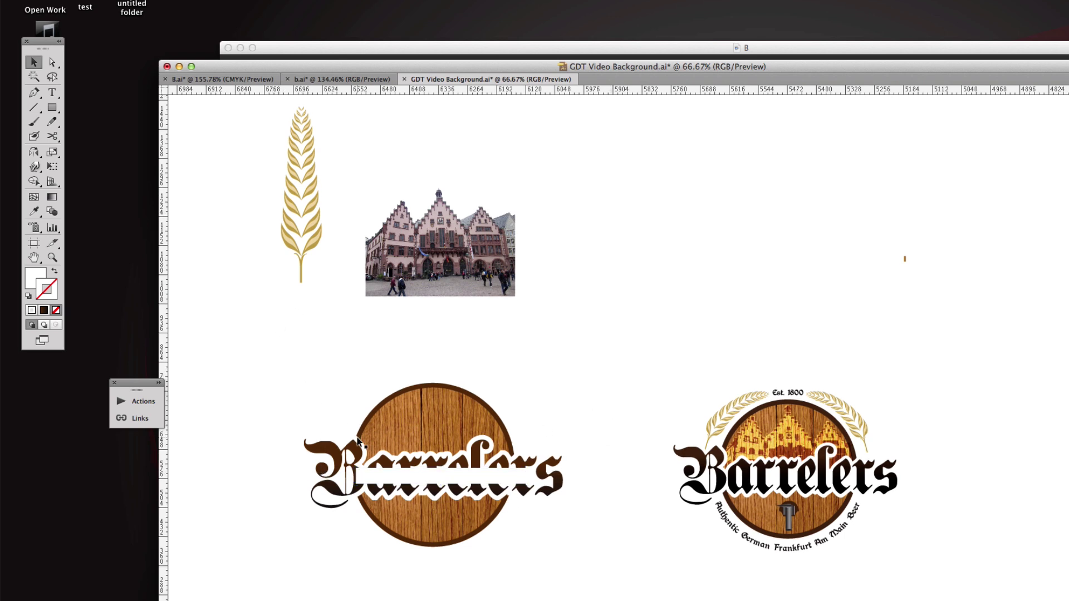
Step: Bring the gradient Barrelers lettering to the front, above the white rectangle crossing it
{"action": "left_click_drag", "start_coordinate": [310, 397], "coordinate": [338, 510]}
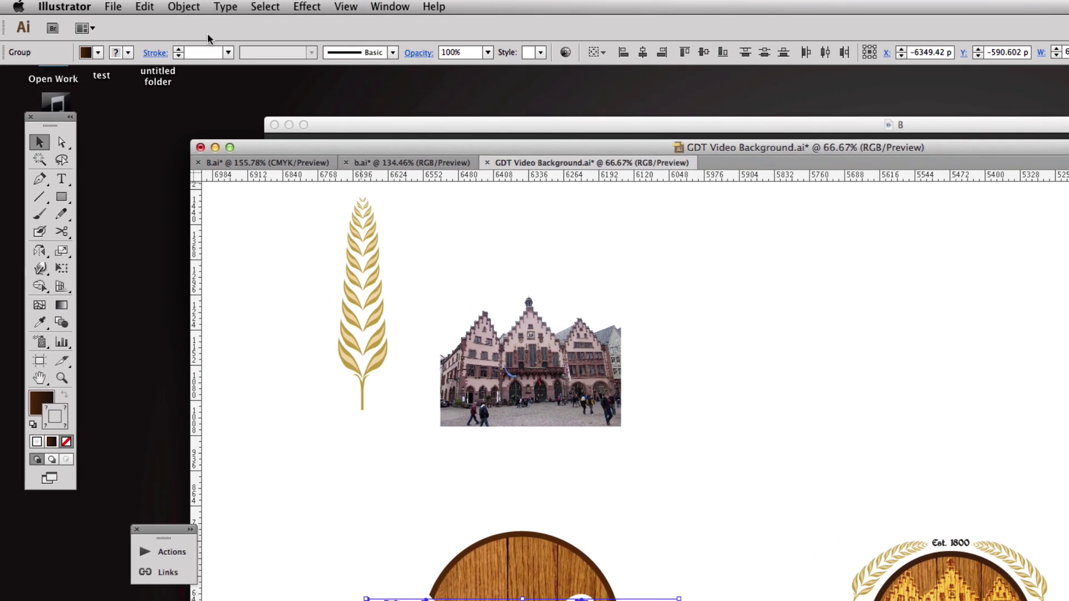
{"action": "left_click", "coordinate": [189, 6]}
{"action": "mouse_move", "coordinate": [211, 38]}
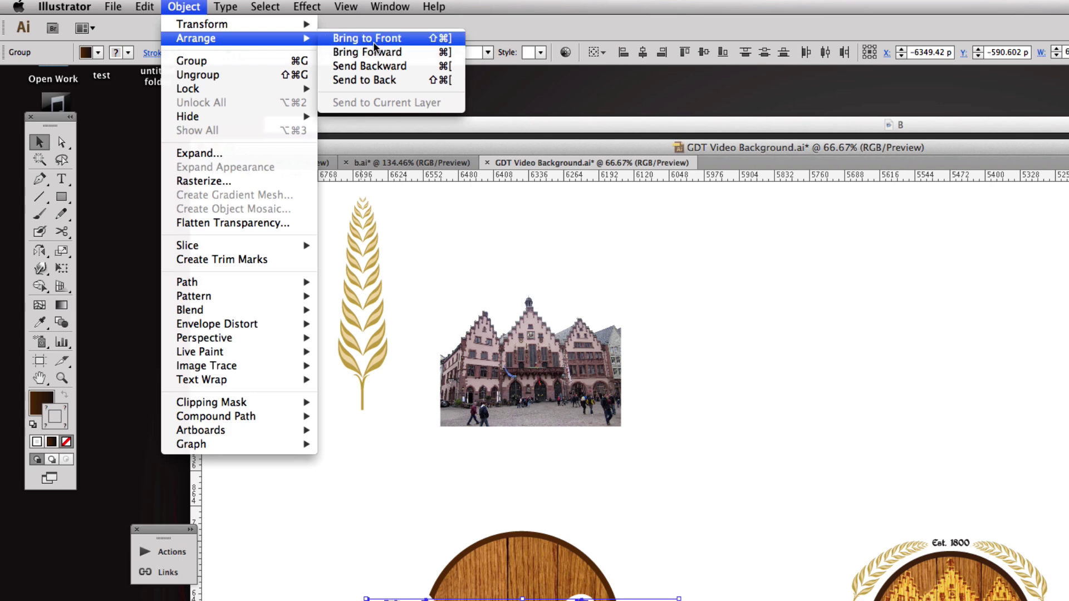
{"action": "left_click", "coordinate": [501, 38]}
{"action": "left_click", "coordinate": [662, 476]}
{"action": "left_click_drag", "start_coordinate": [631, 494], "coordinate": [634, 480]}
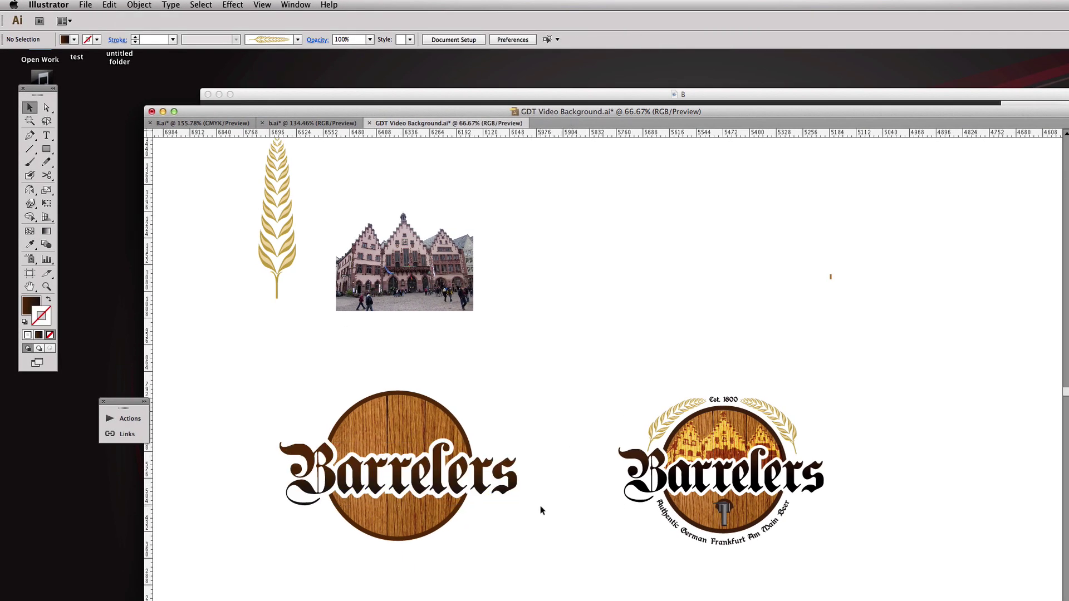
Step: Select the complete Barrelers lettering with its white outline and nudge it slightly to the left over the barrel disc
{"action": "left_click", "coordinate": [499, 474]}
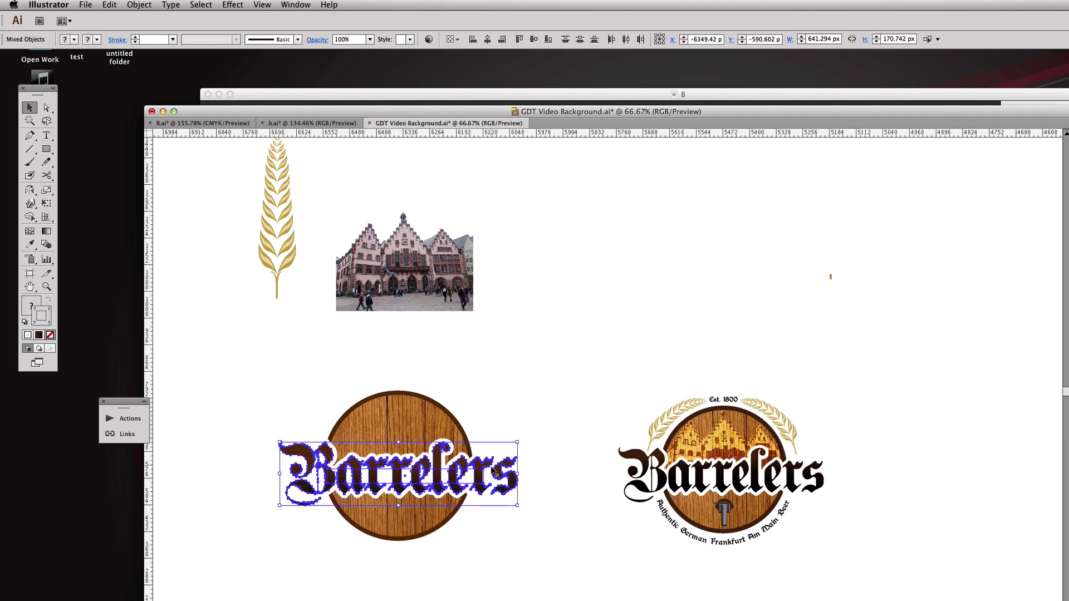
{"action": "key", "text": "Left"}
{"action": "key", "text": "Left"}
{"action": "key", "text": "Left"}
{"action": "key", "text": "Left"}
{"action": "key", "text": "Left"}
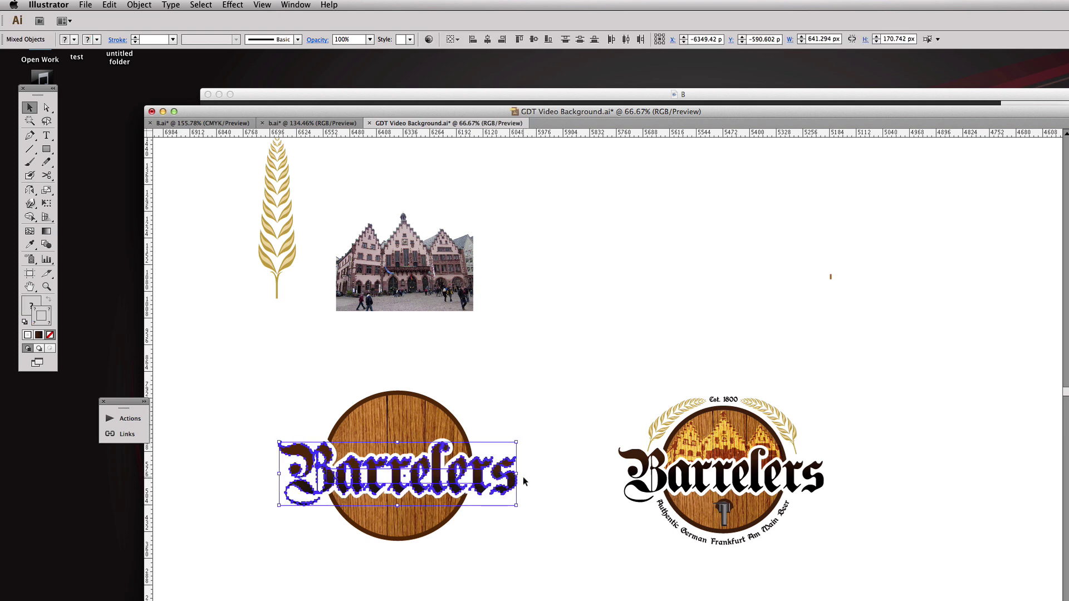
{"action": "left_click", "coordinate": [553, 391]}
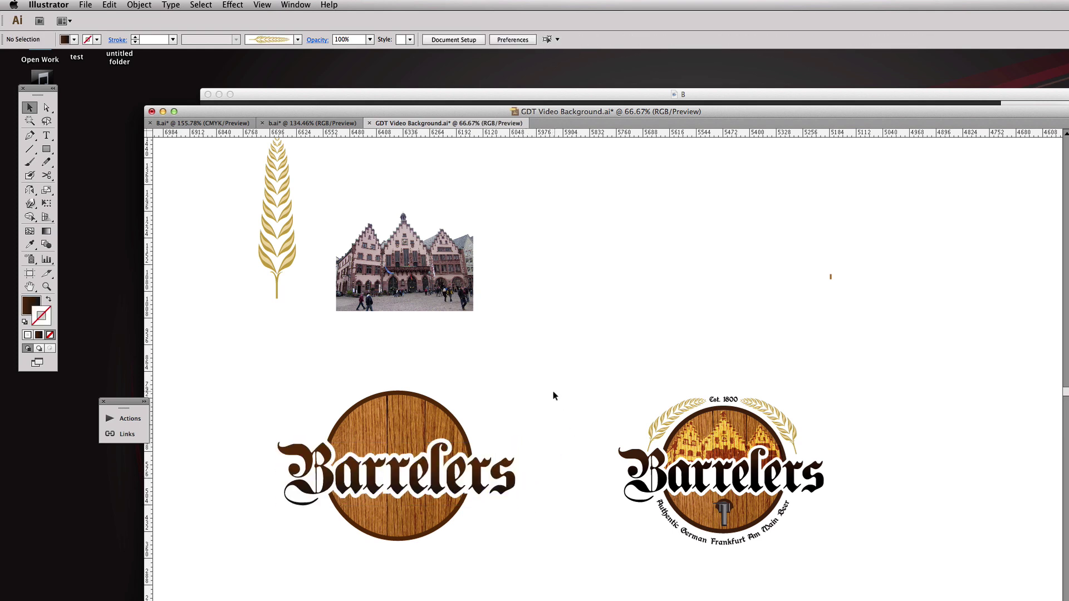
{"action": "left_click_drag", "start_coordinate": [553, 391], "coordinate": [552, 401]}
{"action": "left_click_drag", "start_coordinate": [629, 405], "coordinate": [647, 409]}
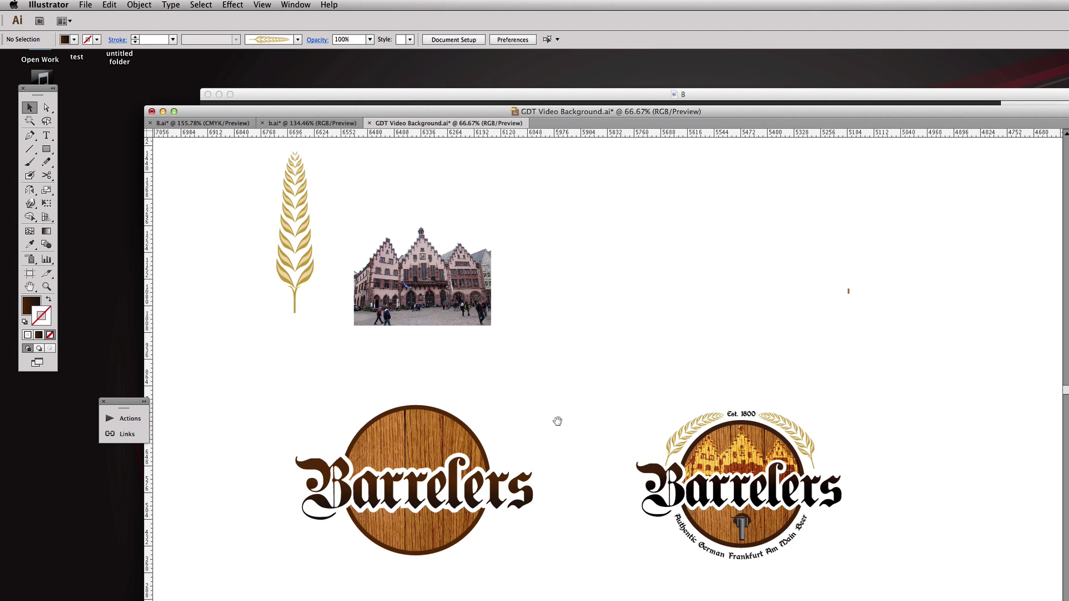
{"action": "left_click_drag", "start_coordinate": [557, 421], "coordinate": [556, 461]}
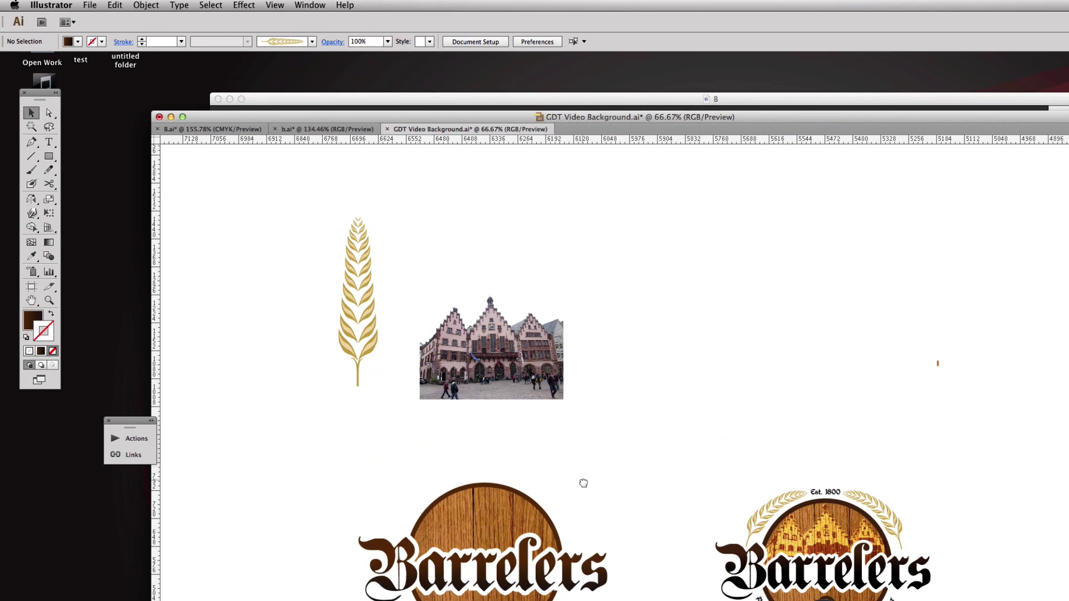
Step: Apply Image Trace to the gabled building photo with the 3 Colors preset
{"action": "left_click", "coordinate": [506, 360]}
{"action": "scroll", "coordinate": [466, 252], "scroll_direction": "up", "scroll_amount": 1}
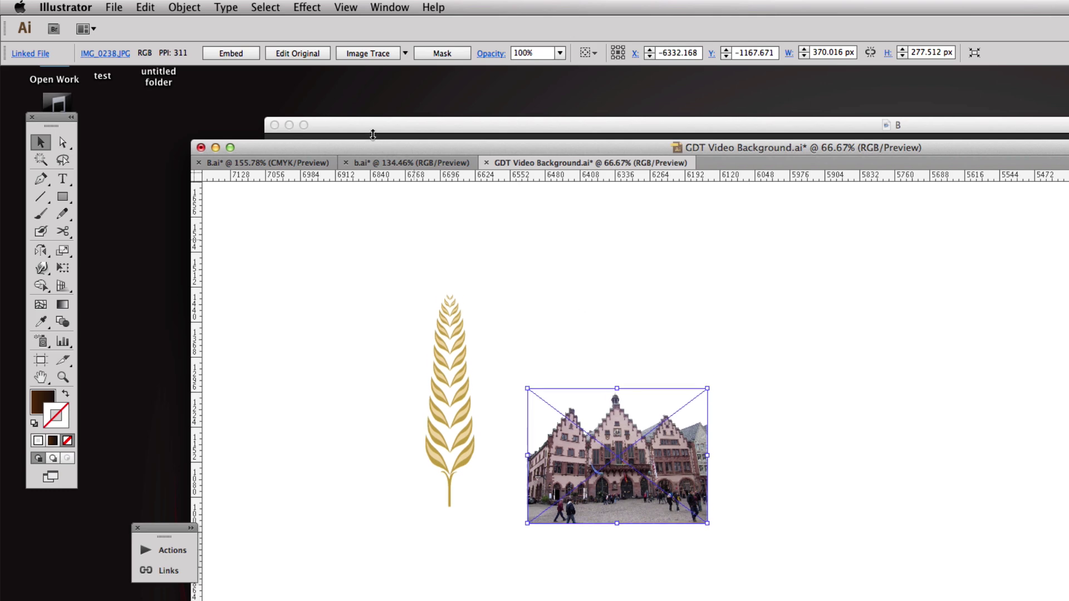
{"action": "left_click", "coordinate": [405, 53]}
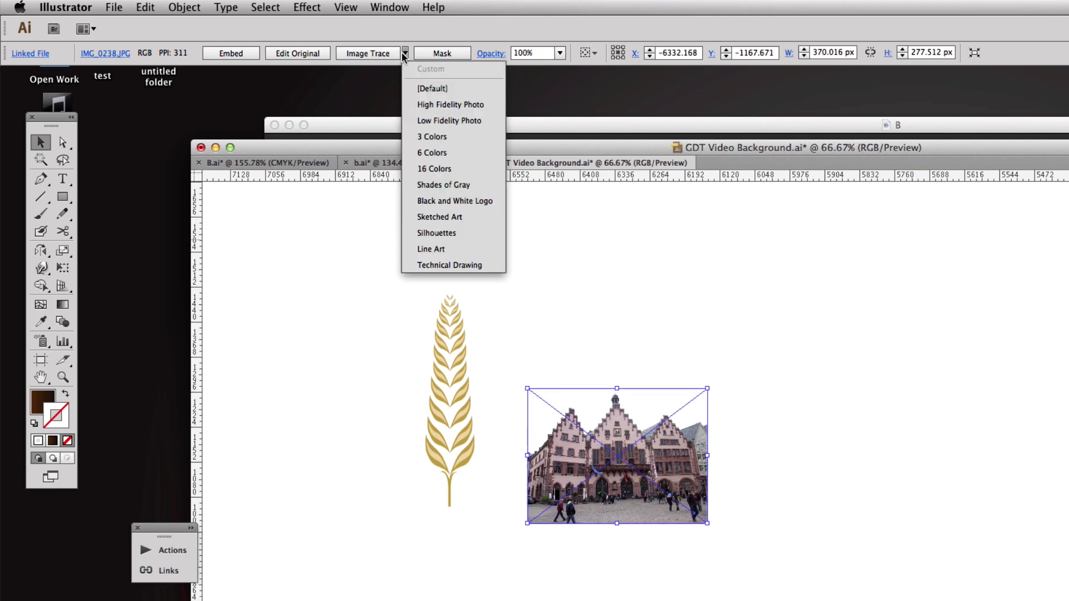
{"action": "left_click", "coordinate": [735, 328]}
{"action": "left_click_drag", "start_coordinate": [494, 383], "coordinate": [795, 543]}
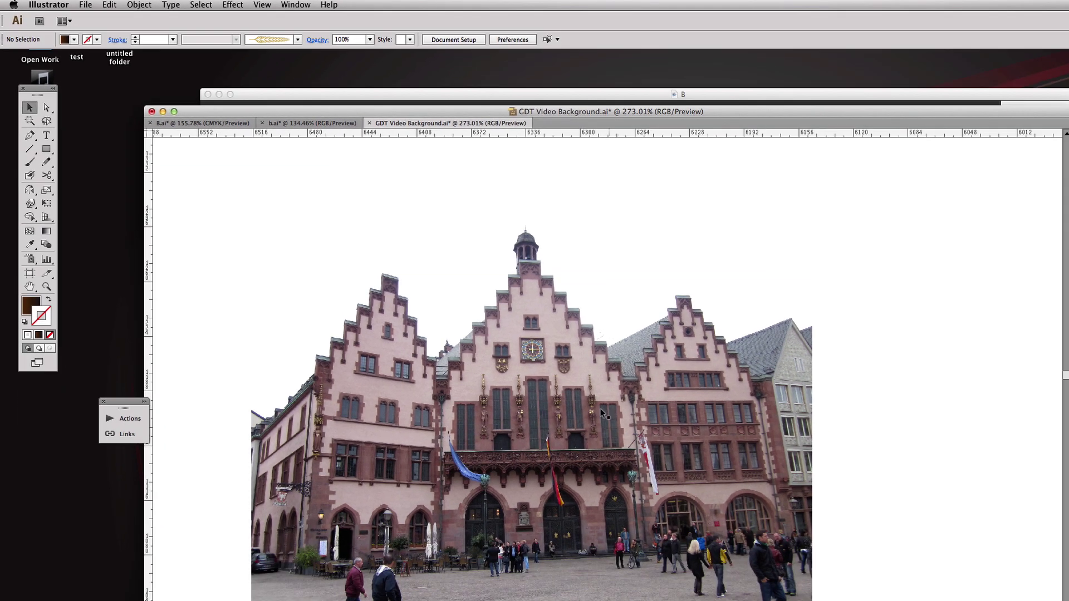
{"action": "left_click", "coordinate": [554, 365]}
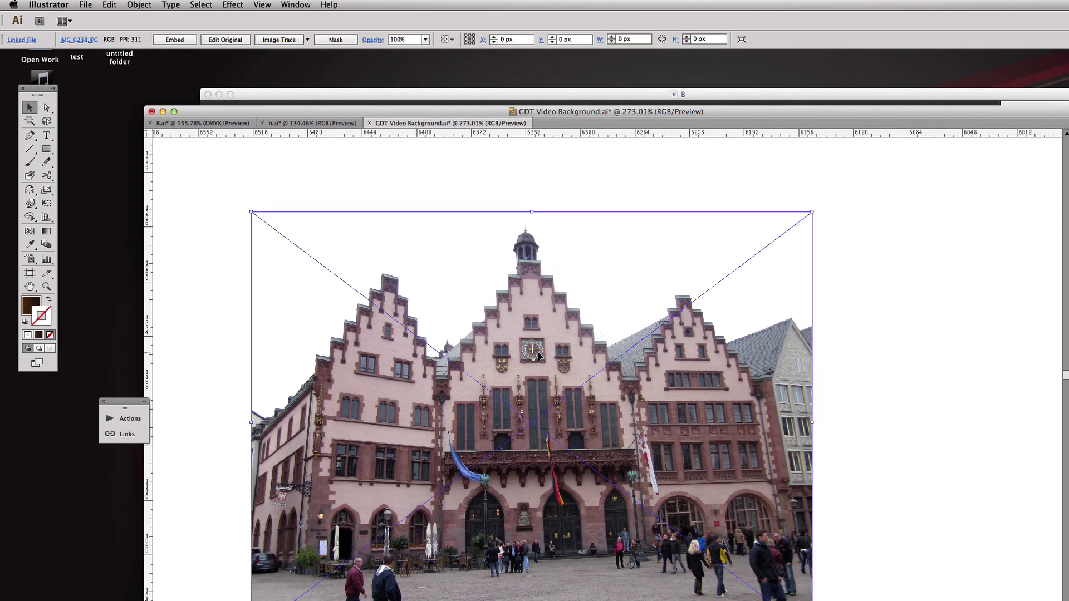
{"action": "left_click", "coordinate": [307, 40]}
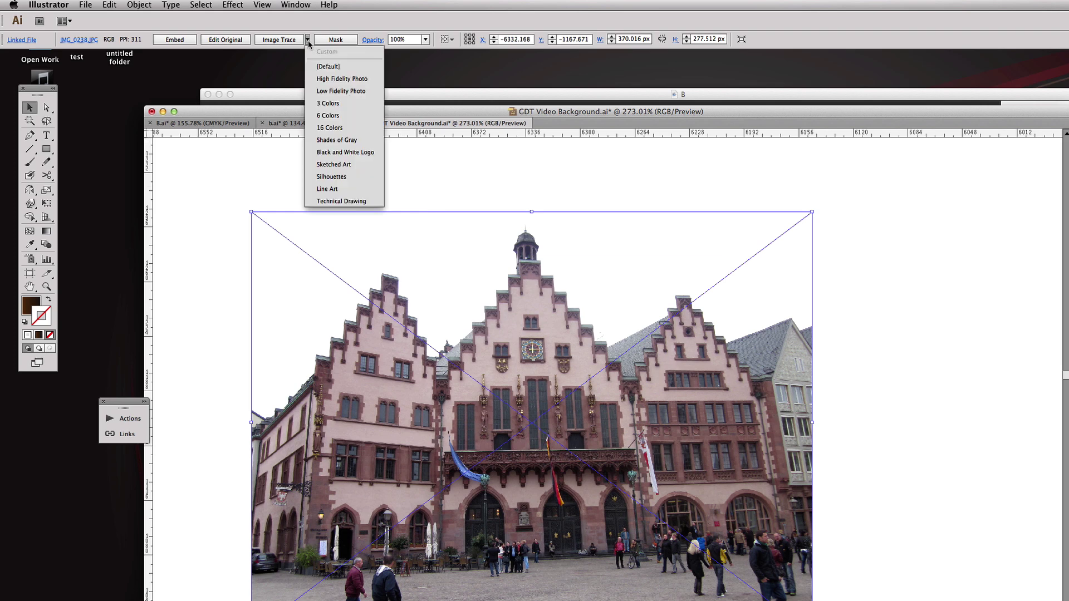
{"action": "left_click", "coordinate": [323, 104]}
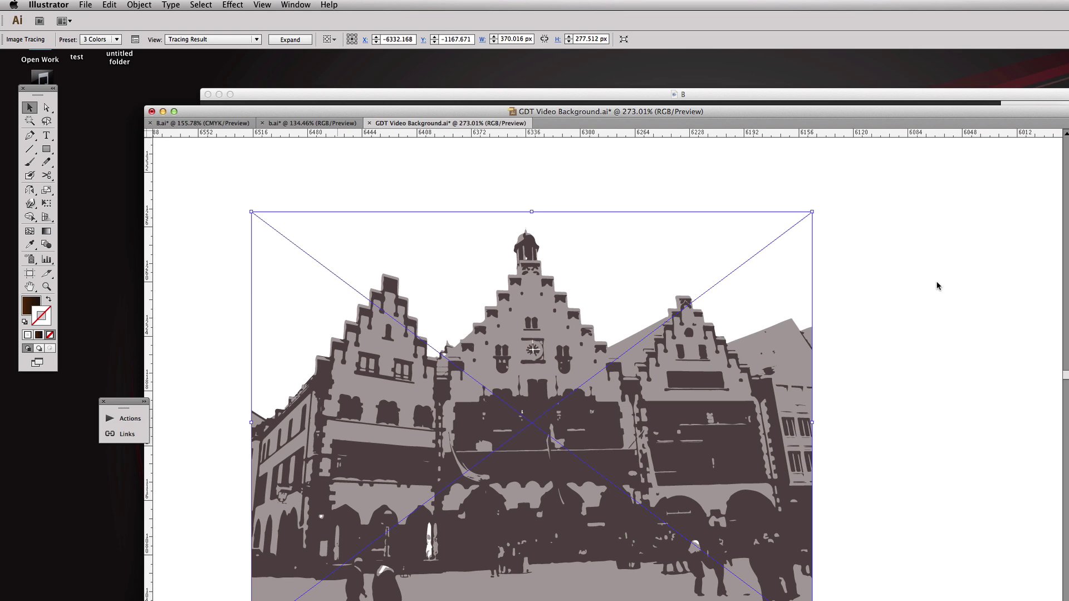
Step: Expand the traced building image into editable paths and deselect it
{"action": "left_click", "coordinate": [937, 286]}
{"action": "left_click", "coordinate": [531, 318]}
{"action": "left_click", "coordinate": [289, 39]}
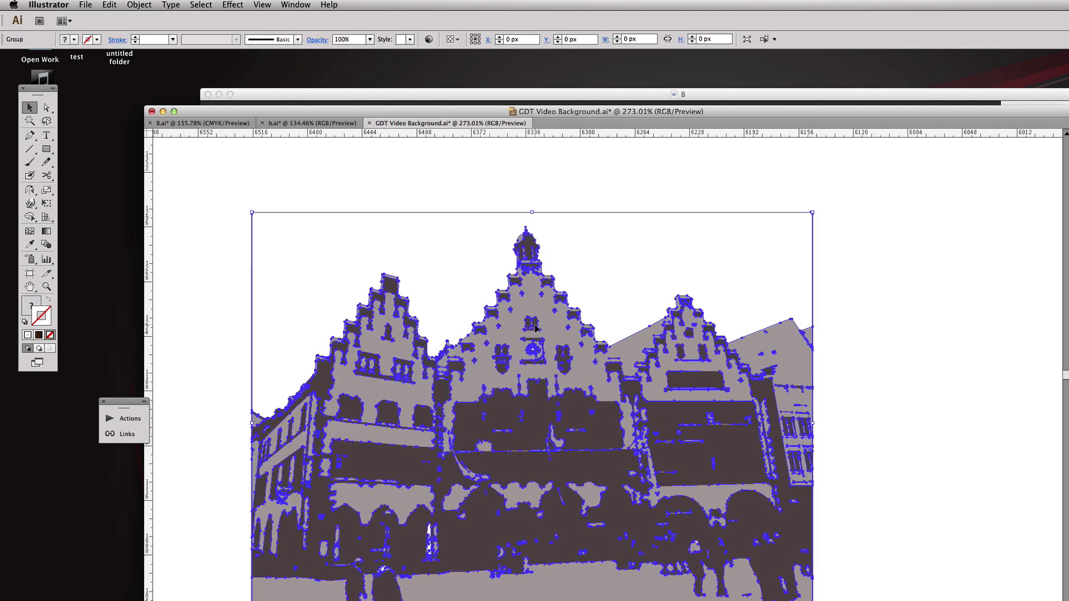
{"action": "left_click", "coordinate": [572, 425], "text": "alt"}
{"action": "left_click_drag", "start_coordinate": [618, 445], "coordinate": [525, 350]}
{"action": "left_click", "coordinate": [570, 357], "text": "alt"}
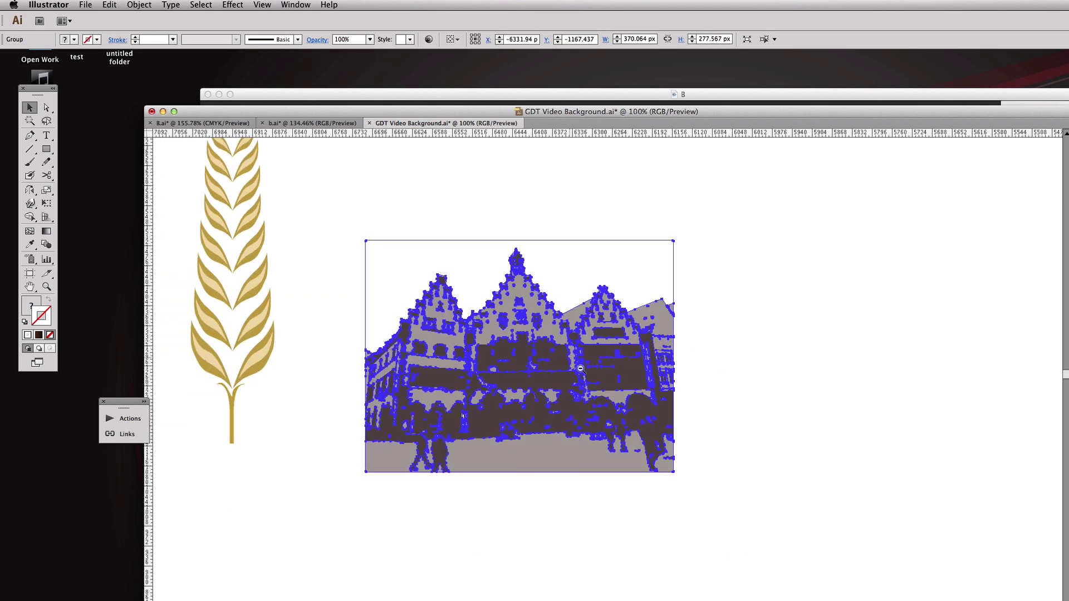
{"action": "left_click", "coordinate": [657, 243]}
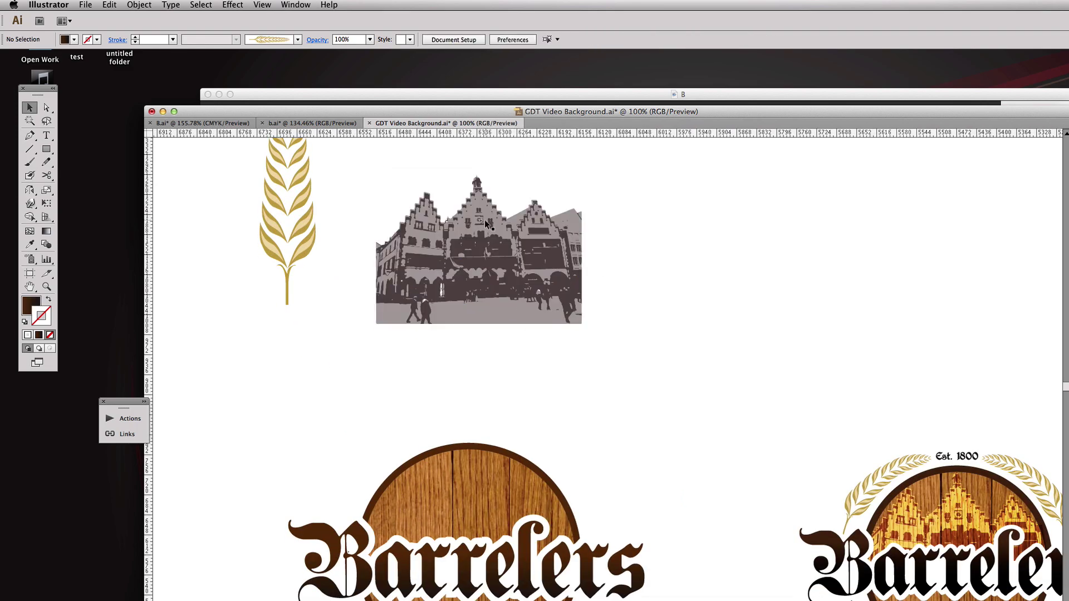
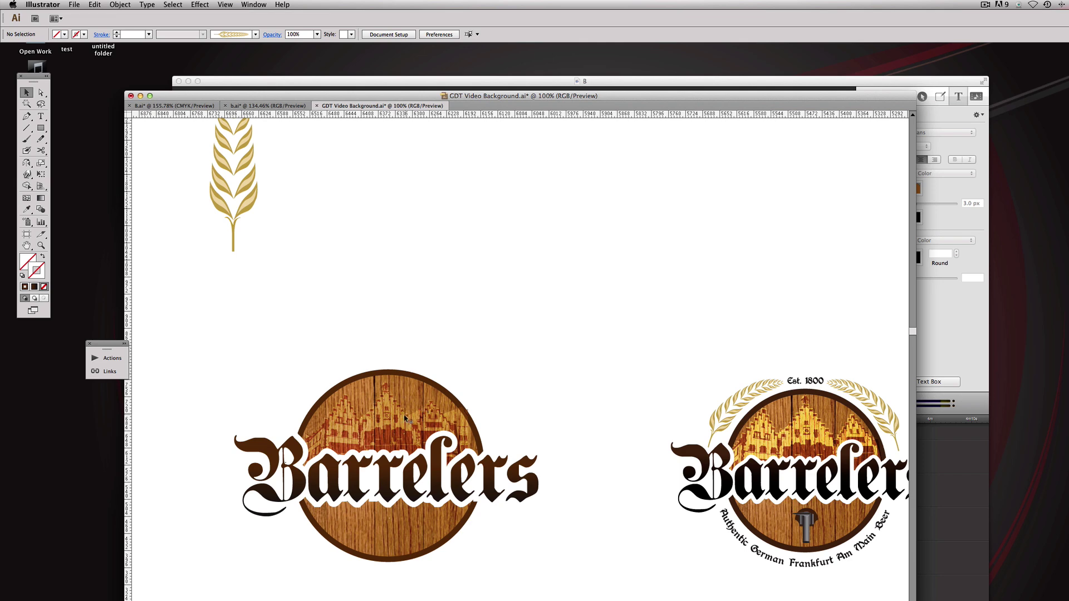
Step: Examine the building artwork's compound path on the barrel and compare it with the buildings in the reference logo
{"action": "left_click", "coordinate": [422, 412]}
{"action": "left_click", "coordinate": [519, 371]}
{"action": "left_click_drag", "start_coordinate": [543, 388], "coordinate": [546, 371]}
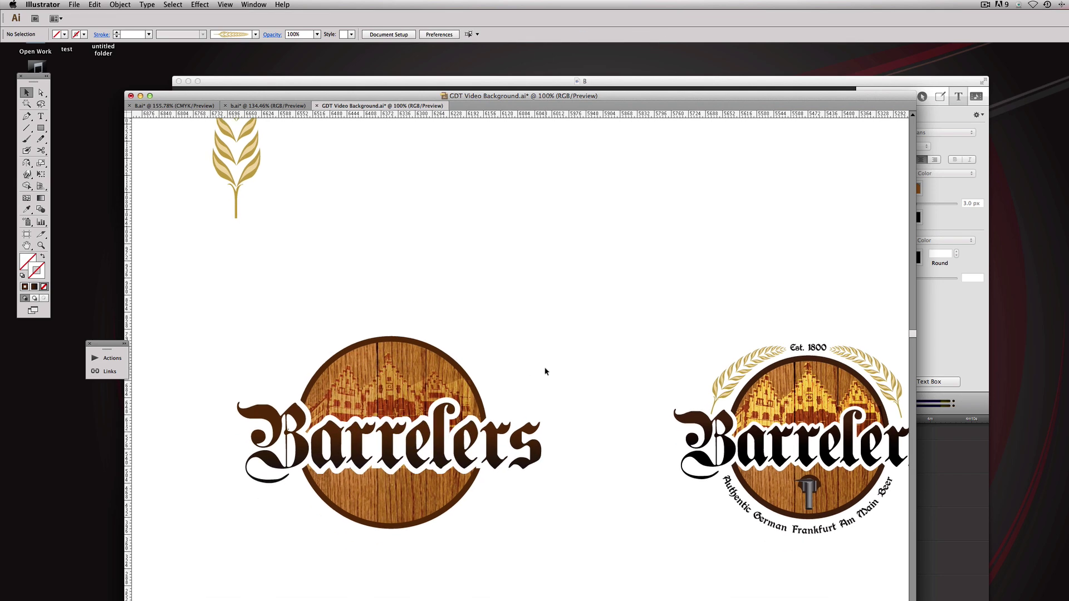
{"action": "key", "text": "a"}
{"action": "left_click", "coordinate": [397, 383]}
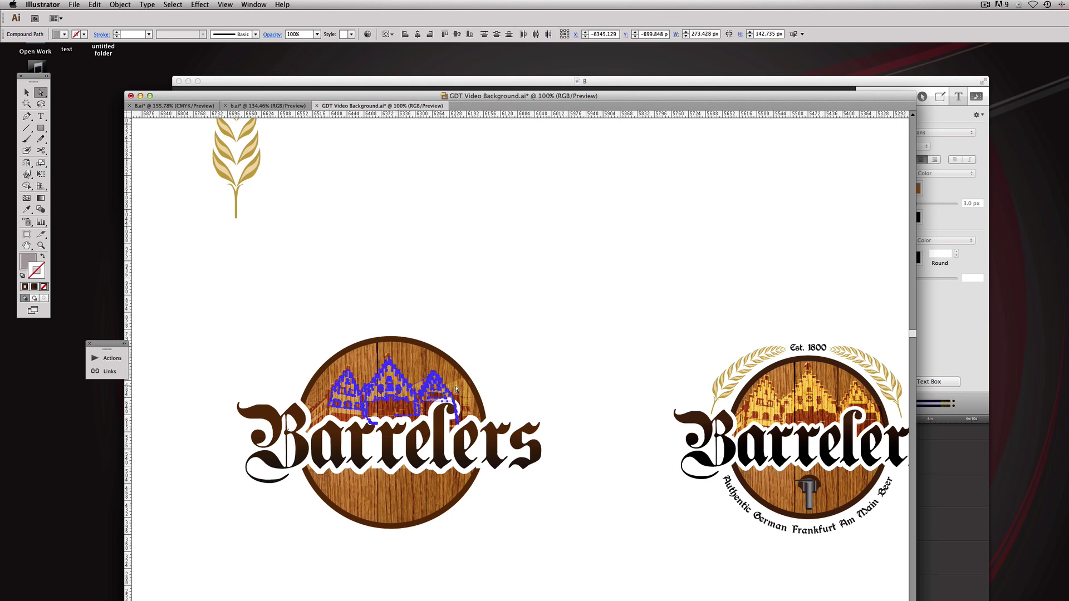
{"action": "left_click", "coordinate": [542, 338]}
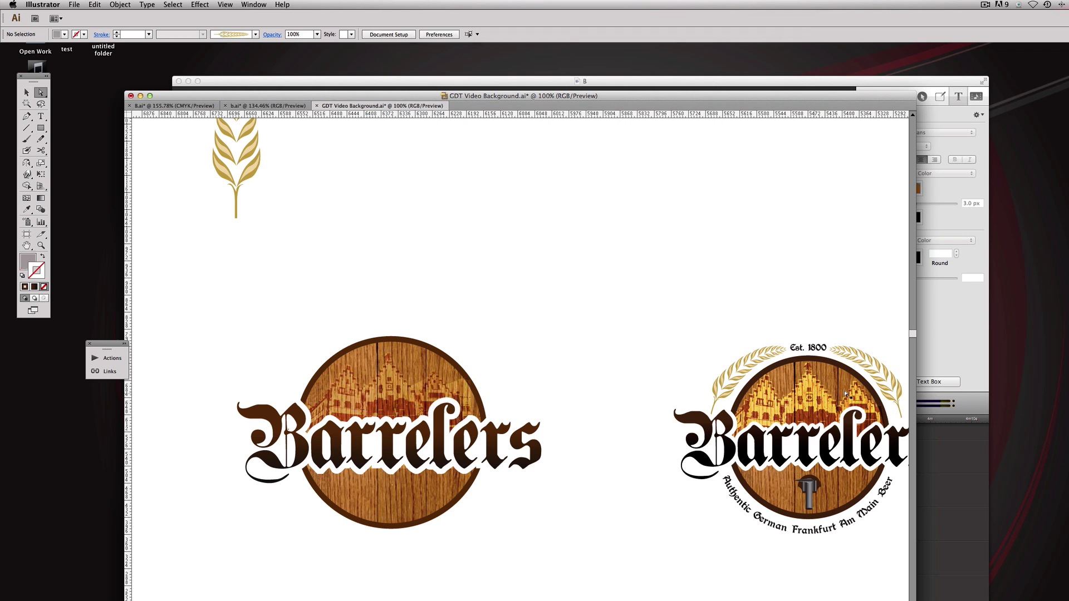
{"action": "left_click_drag", "start_coordinate": [793, 408], "coordinate": [741, 396]}
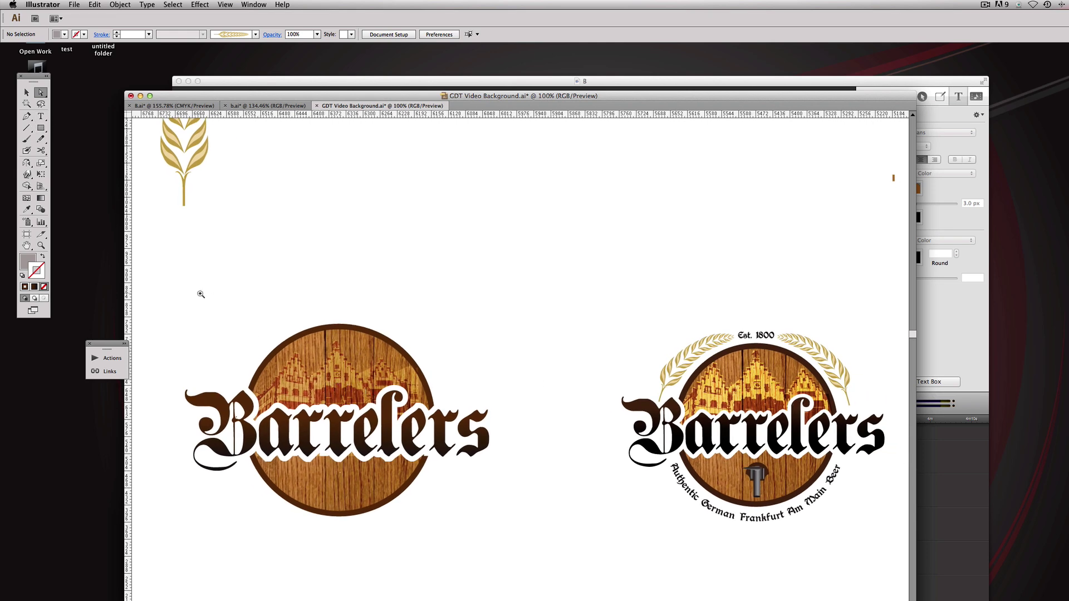
Step: Start a Pen tool outline in the notch beside the central gable, following the stepped roof up the right-hand gable's left slope
{"action": "left_click_drag", "start_coordinate": [212, 304], "coordinate": [556, 527]}
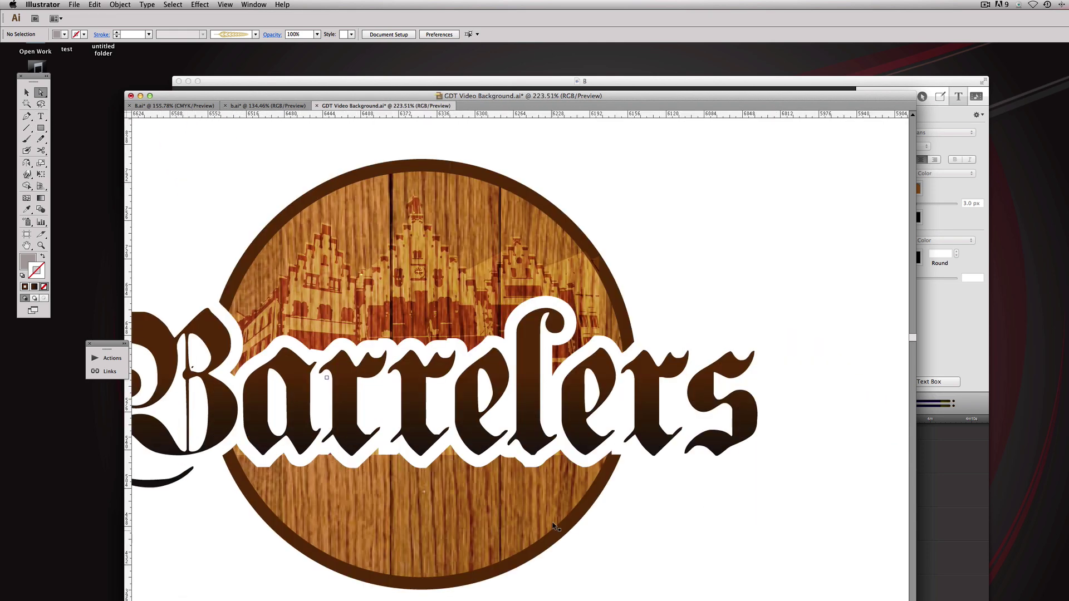
{"action": "left_click", "coordinate": [26, 116]}
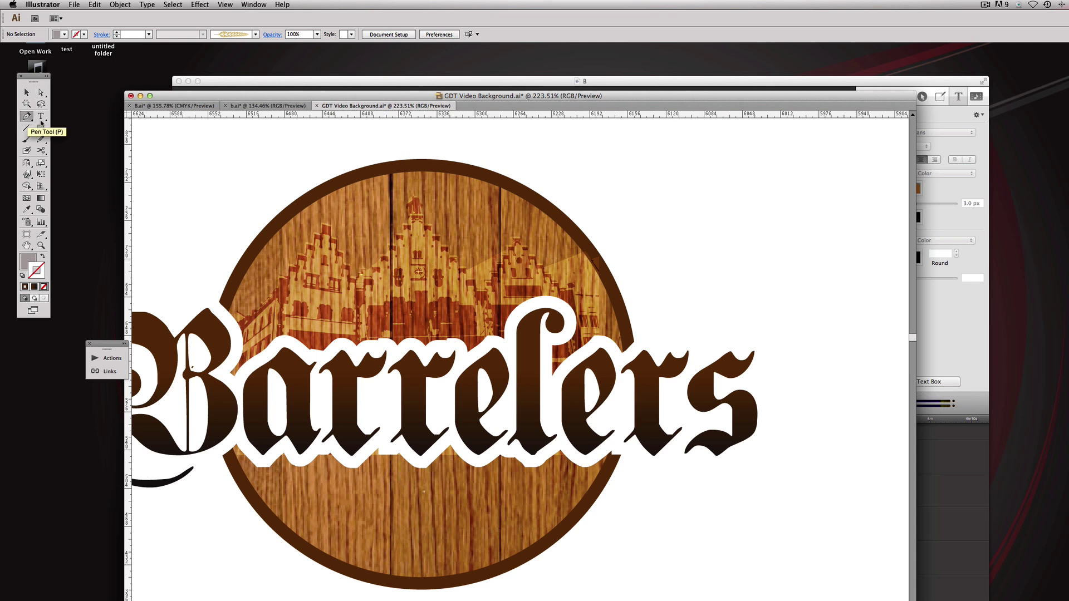
{"action": "left_click_drag", "start_coordinate": [339, 184], "coordinate": [700, 447]}
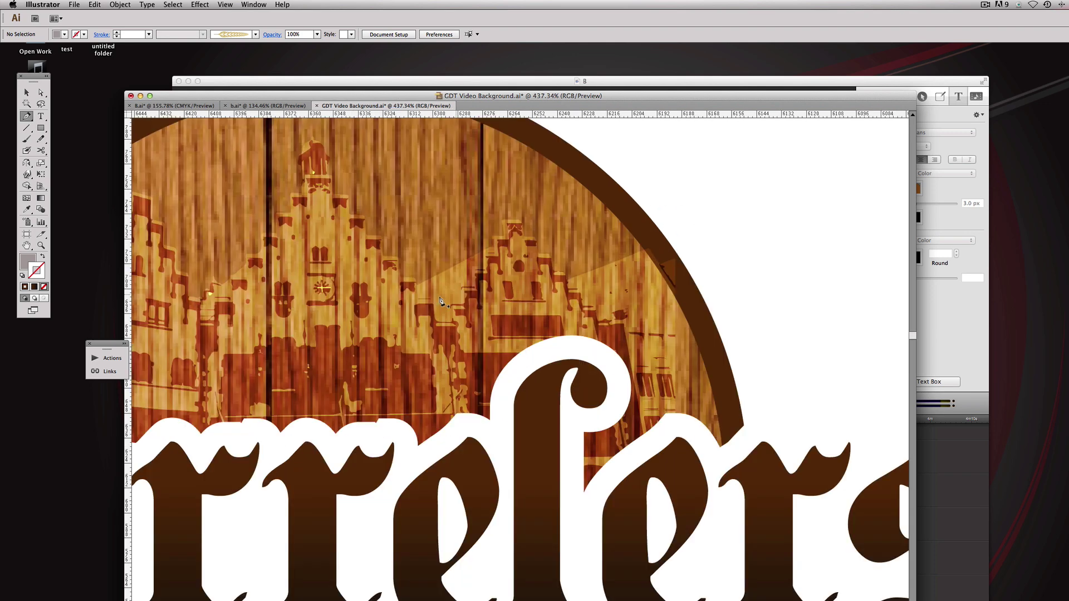
{"action": "left_click", "coordinate": [419, 286]}
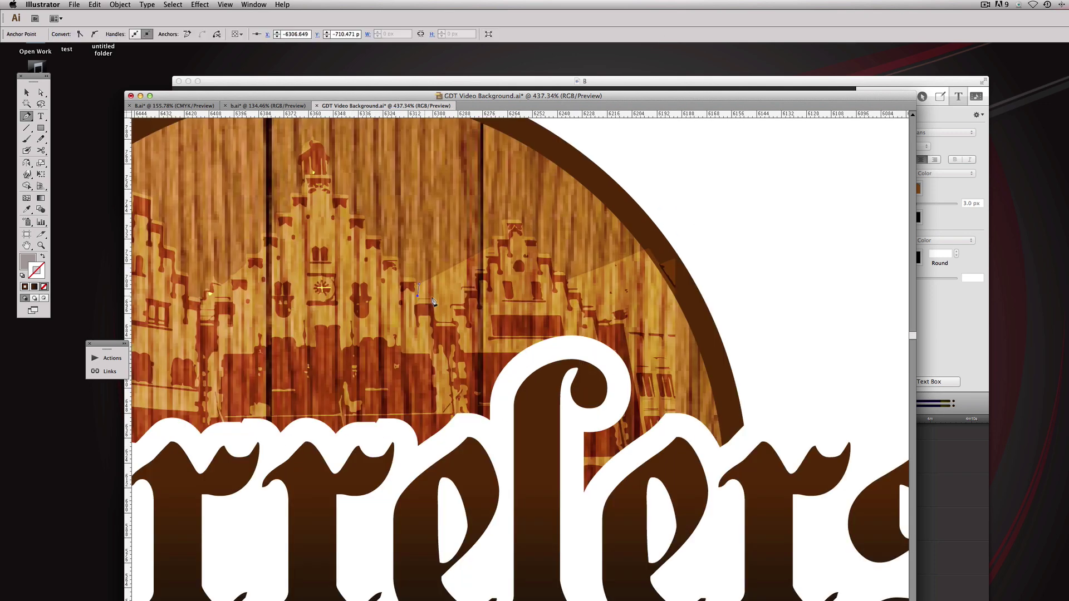
{"action": "left_click", "coordinate": [433, 298]}
{"action": "left_click", "coordinate": [435, 319]}
{"action": "left_click", "coordinate": [454, 322]}
{"action": "left_click", "coordinate": [448, 306]}
{"action": "left_click_drag", "start_coordinate": [471, 285], "coordinate": [475, 268]}
{"action": "left_click", "coordinate": [474, 265]}
{"action": "left_click", "coordinate": [485, 268]}
{"action": "left_click", "coordinate": [487, 255]}
{"action": "left_click", "coordinate": [494, 251]}
{"action": "left_click", "coordinate": [493, 238]}
{"action": "left_click", "coordinate": [494, 240]}
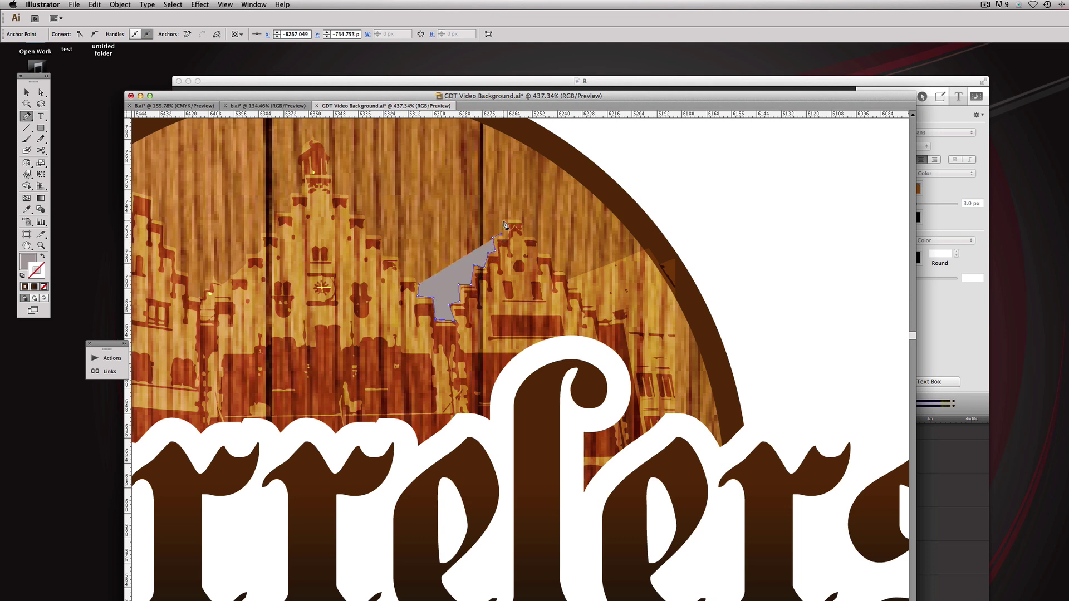
Step: Continue the outline over the right-hand gable's peak and down its far slope to the building's outer corner
{"action": "left_click", "coordinate": [502, 221]}
{"action": "left_click", "coordinate": [521, 221]}
{"action": "left_click", "coordinate": [569, 279]}
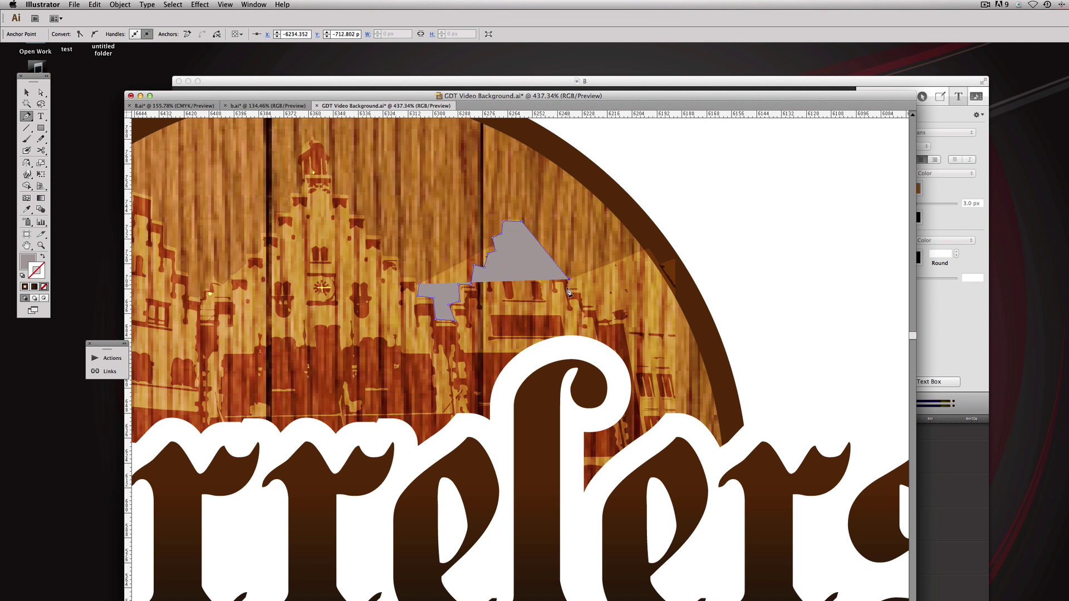
{"action": "left_click", "coordinate": [568, 290]}
{"action": "left_click", "coordinate": [579, 293]}
{"action": "left_click", "coordinate": [581, 304]}
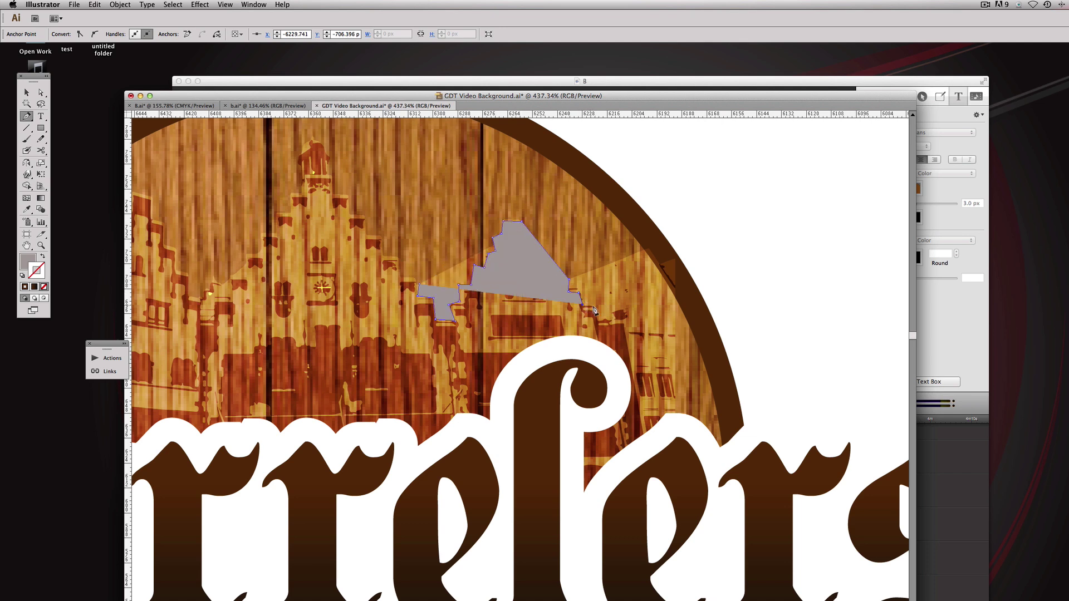
{"action": "left_click", "coordinate": [594, 306]}
{"action": "left_click", "coordinate": [598, 322]}
{"action": "left_click", "coordinate": [620, 327]}
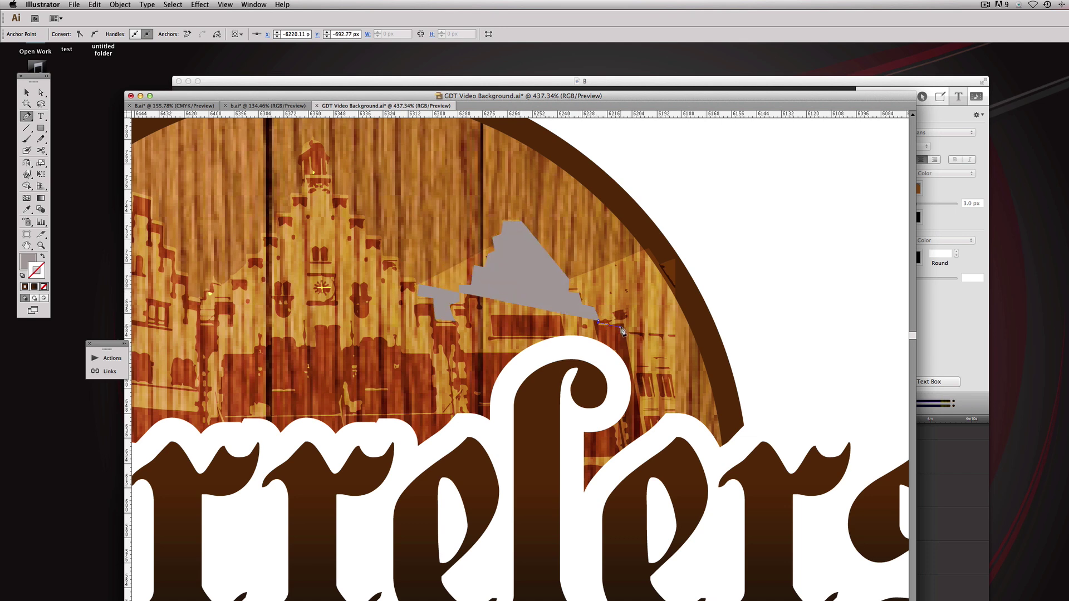
Step: Extend the outline down the right-hand building's wall and straight across the upper lettering to the barrel's edge beside the B
{"action": "left_click", "coordinate": [647, 442]}
{"action": "key", "text": "super+minus"}
{"action": "key", "text": "super+minus"}
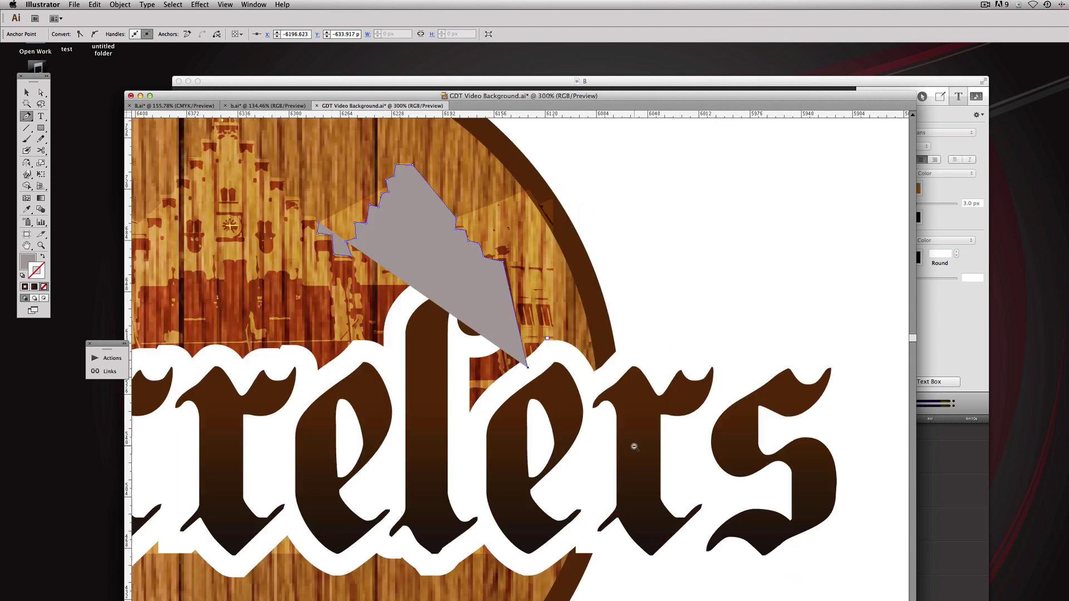
{"action": "left_click_drag", "start_coordinate": [573, 490], "coordinate": [597, 364]}
{"action": "scroll", "coordinate": [551, 264], "scroll_direction": "left", "scroll_amount": 10}
{"action": "scroll", "coordinate": [551, 264], "scroll_direction": "up", "scroll_amount": 2}
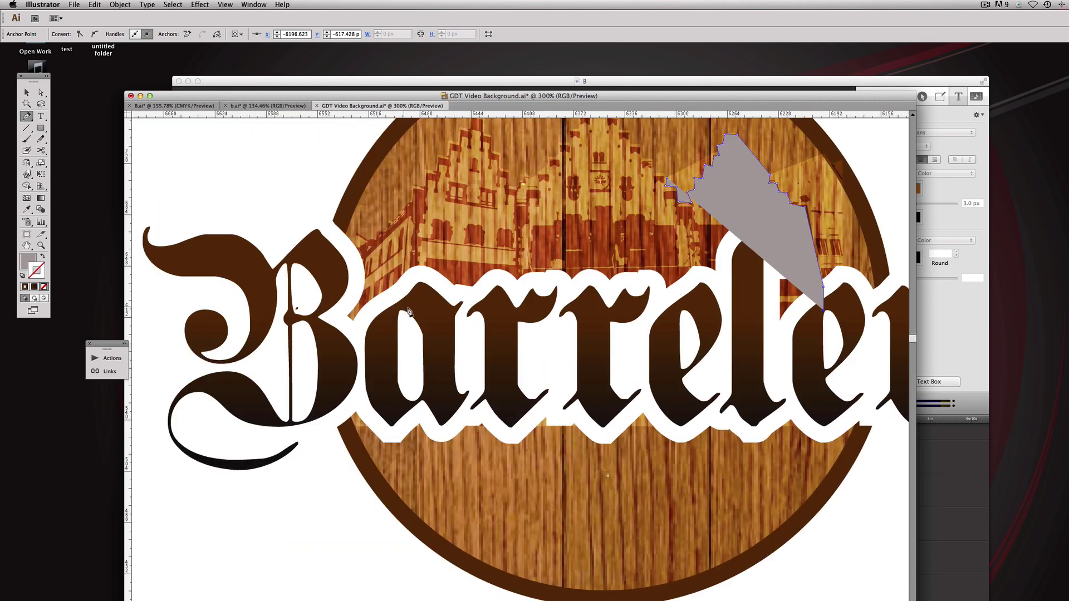
{"action": "left_click", "coordinate": [357, 310]}
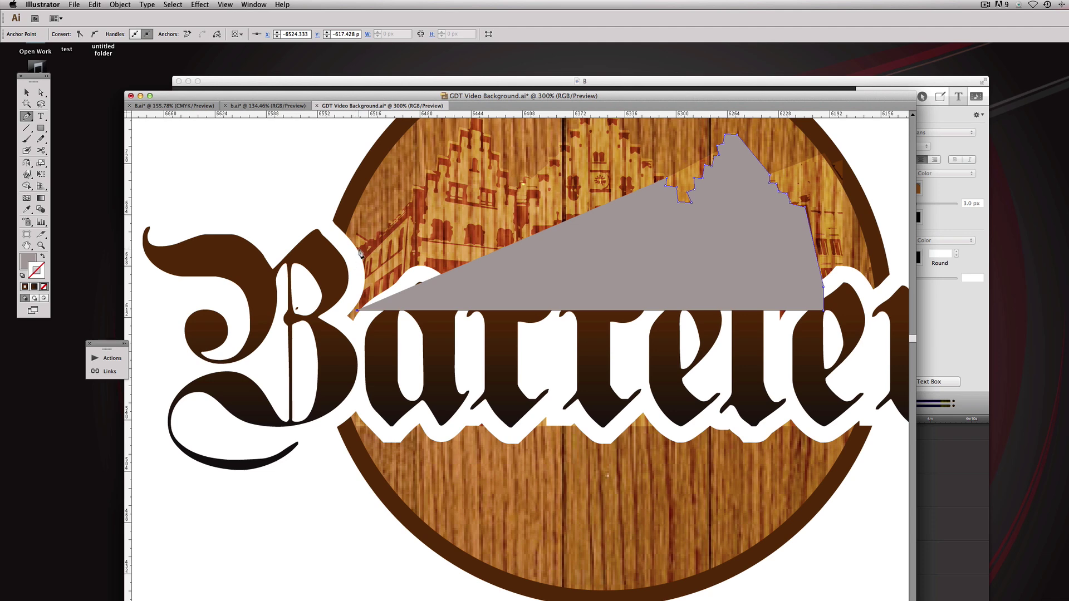
Step: Continue the outline around the left-hand buildings, curve it over the central gable's peak and close it at its starting notch
{"action": "left_click", "coordinate": [357, 249]}
{"action": "left_click", "coordinate": [401, 185]}
{"action": "scroll", "coordinate": [423, 250], "scroll_direction": "up", "scroll_amount": 8}
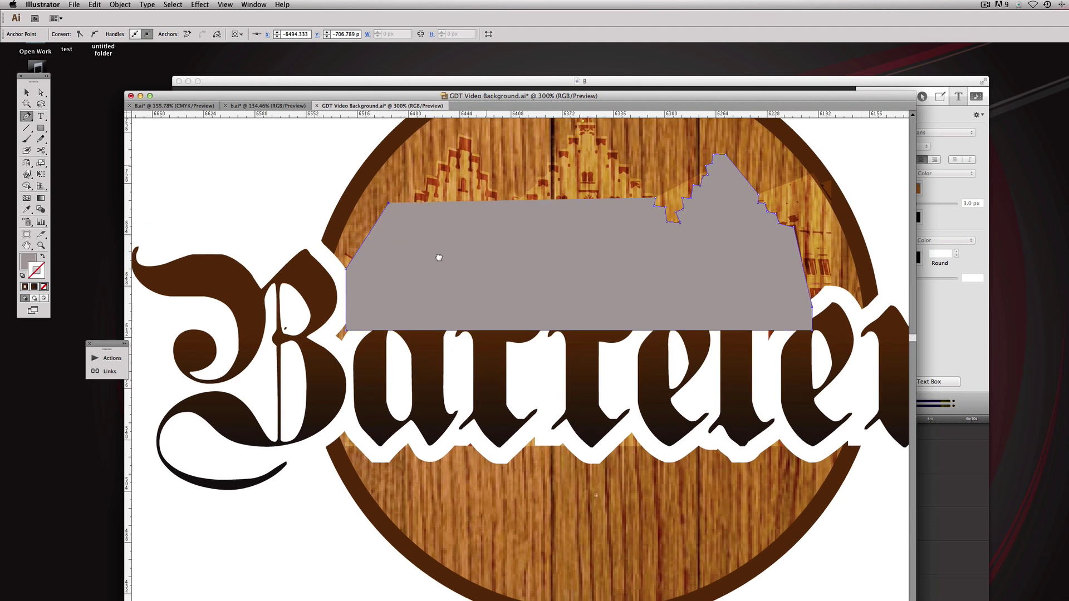
{"action": "left_click", "coordinate": [404, 247]}
{"action": "left_click", "coordinate": [509, 207]}
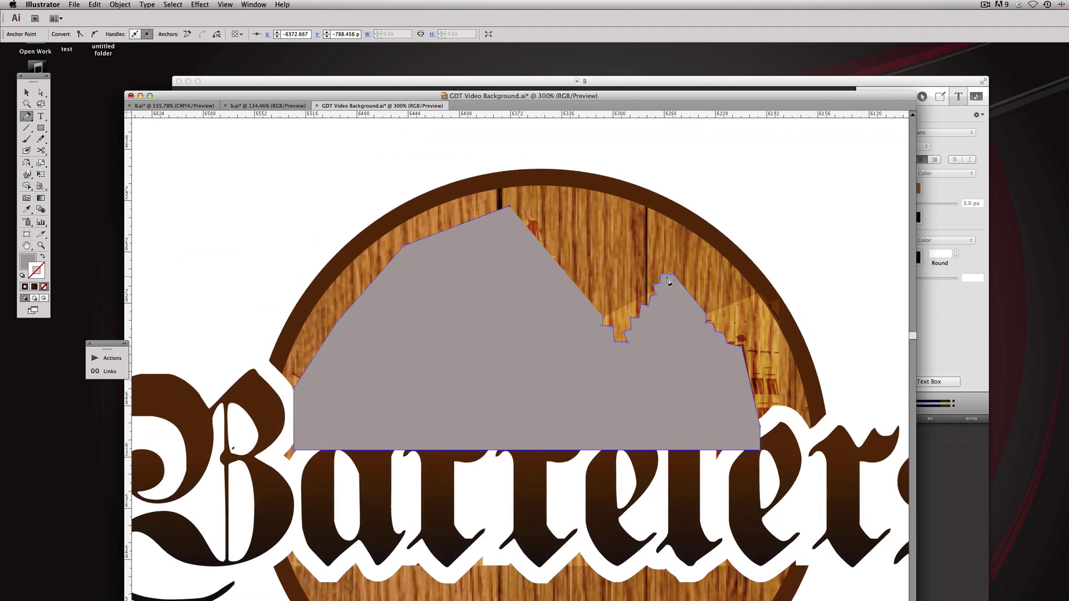
{"action": "left_click_drag", "start_coordinate": [554, 211], "coordinate": [586, 223]}
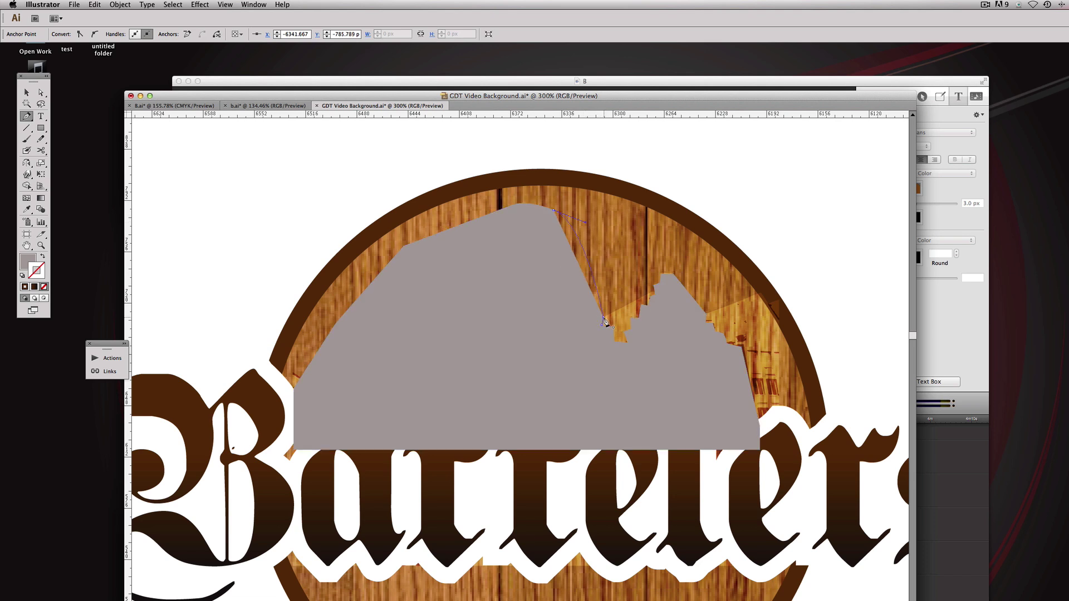
{"action": "left_click", "coordinate": [603, 318]}
Step: Make a clipping mask from the closed outline and the building artwork so the buildings are trimmed to the outline
{"action": "left_click", "coordinate": [27, 93]}
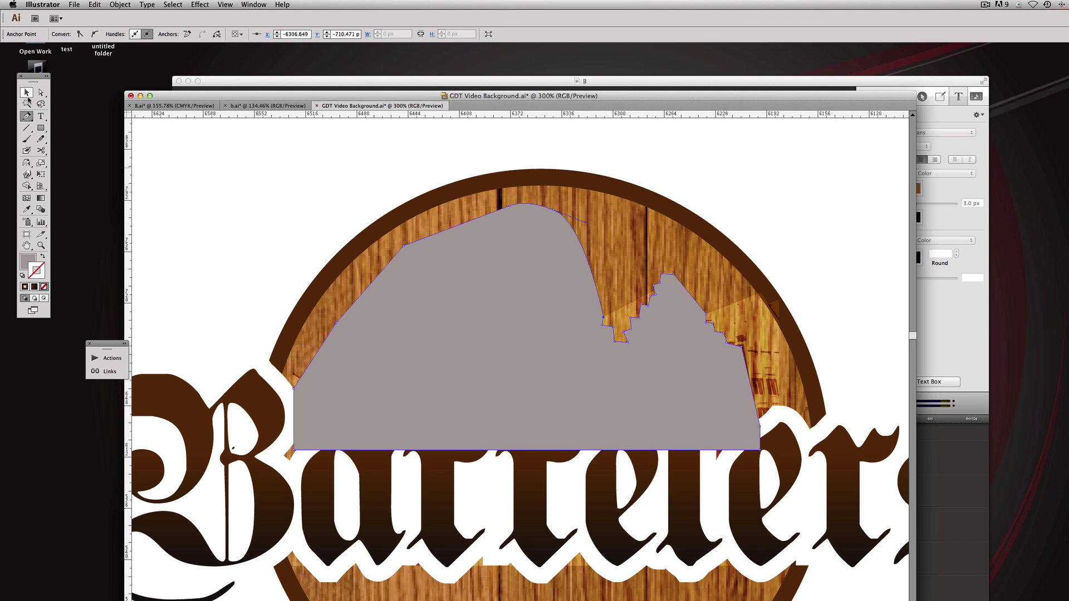
{"action": "left_click", "coordinate": [27, 93]}
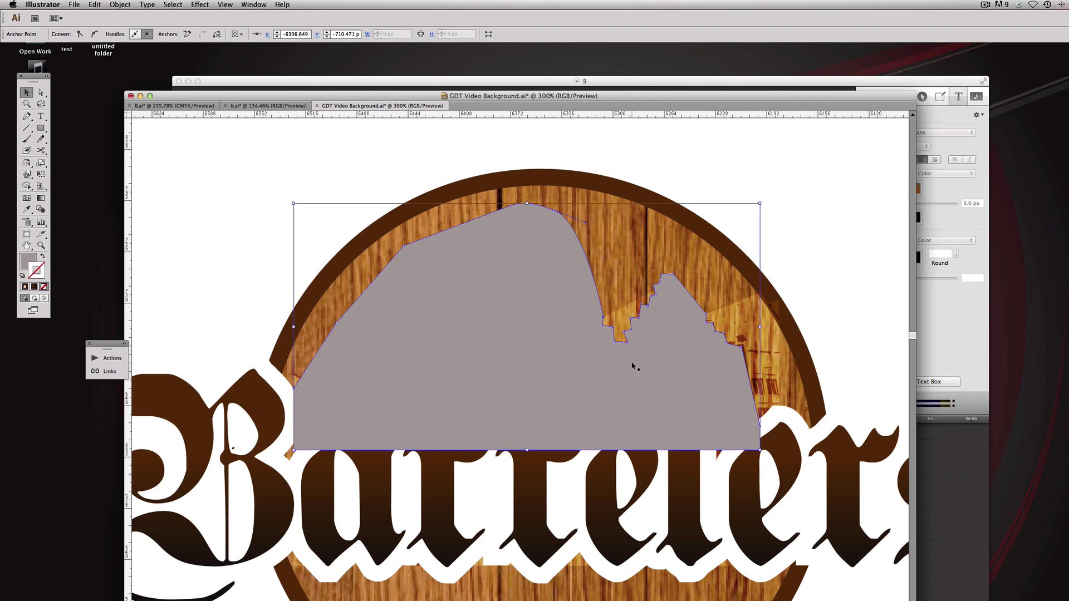
{"action": "left_click", "coordinate": [778, 350], "text": "shift"}
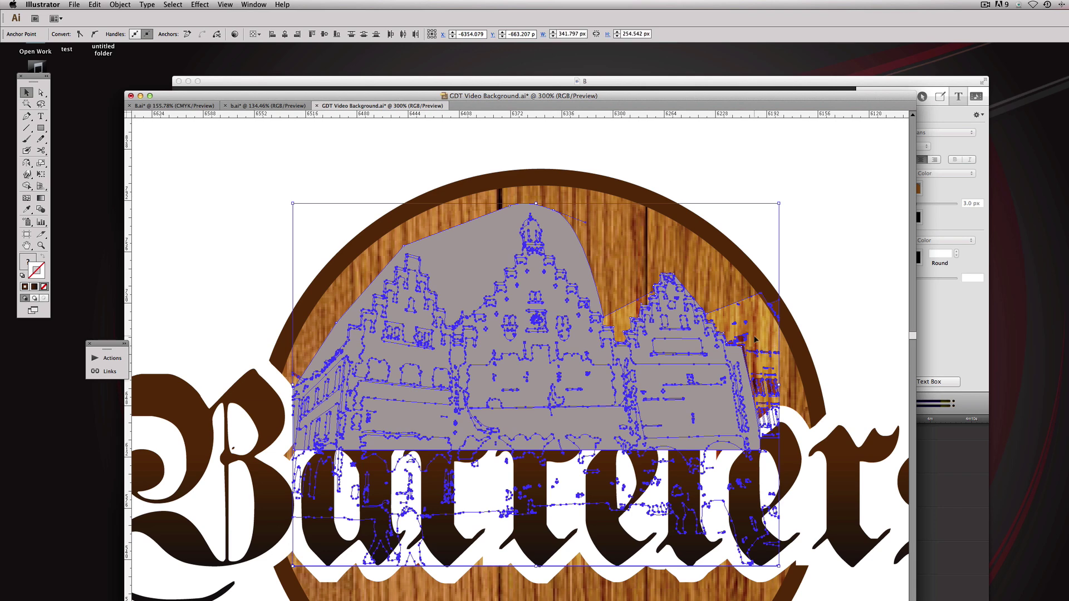
{"action": "right_click", "coordinate": [756, 340]}
{"action": "left_click", "coordinate": [784, 393]}
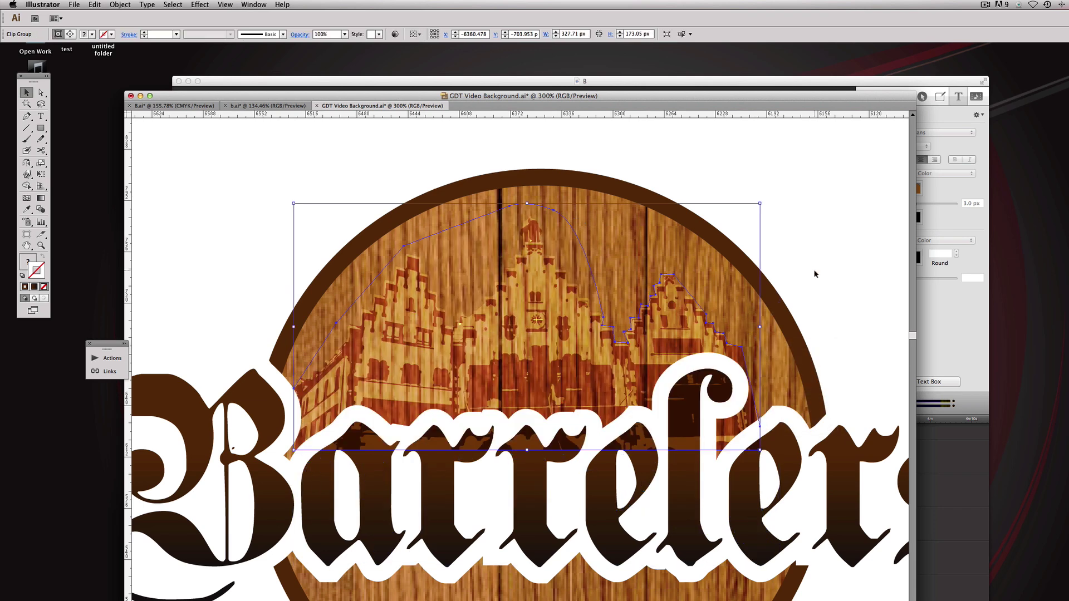
{"action": "left_click", "coordinate": [815, 274]}
{"action": "key", "text": "super+minus"}
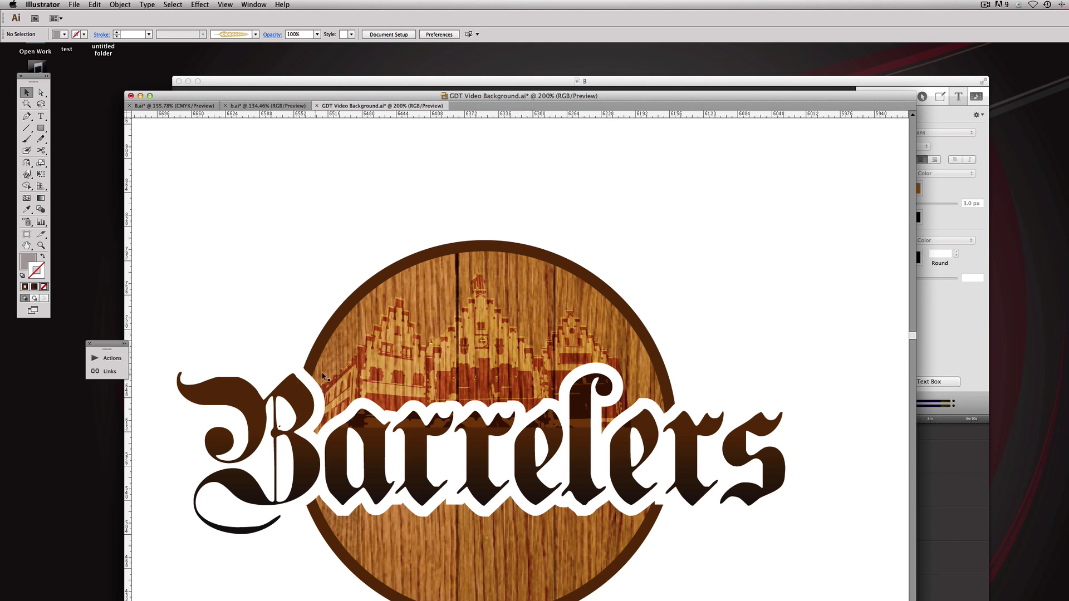
Step: Nudge the clipped building artwork about 8 px right and 4 px up on the barrel and check its fit behind the lettering
{"action": "left_click", "coordinate": [510, 368]}
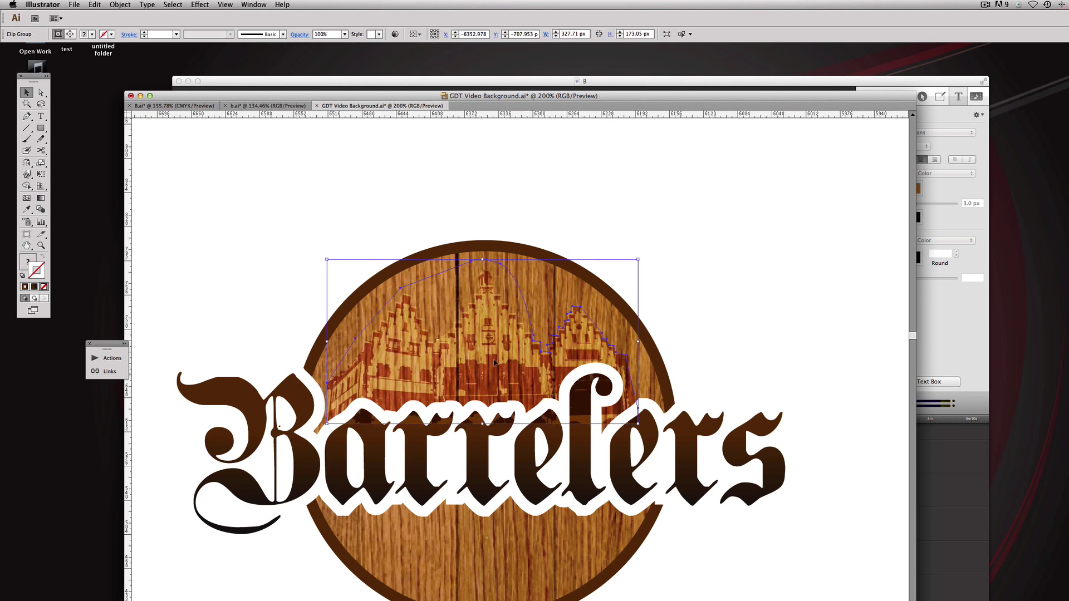
{"action": "left_click", "coordinate": [731, 321]}
{"action": "key", "text": "super+minus"}
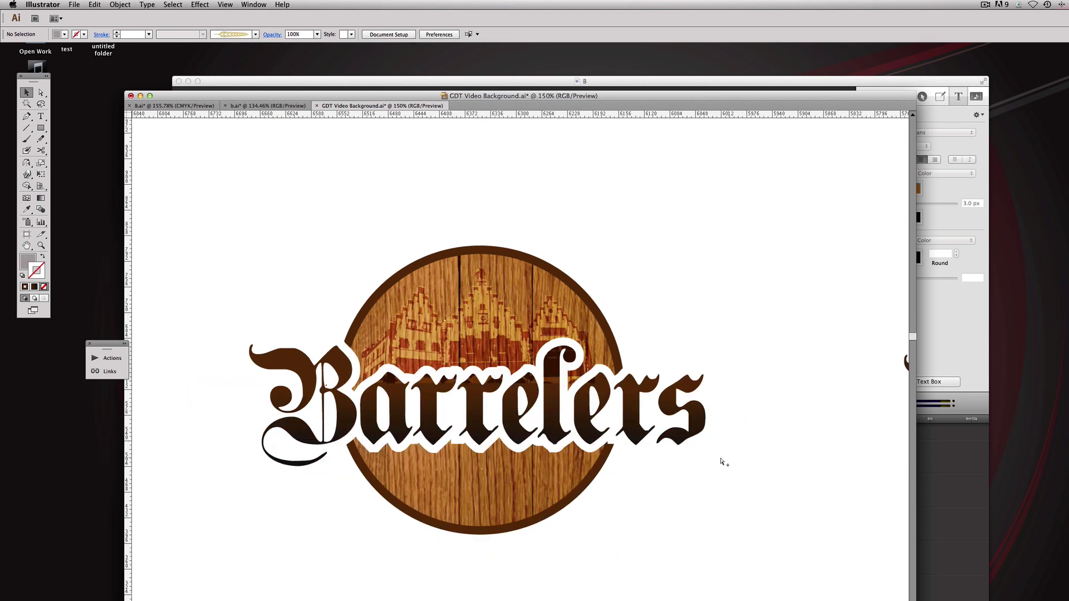
{"action": "left_click_drag", "start_coordinate": [317, 284], "coordinate": [591, 407]}
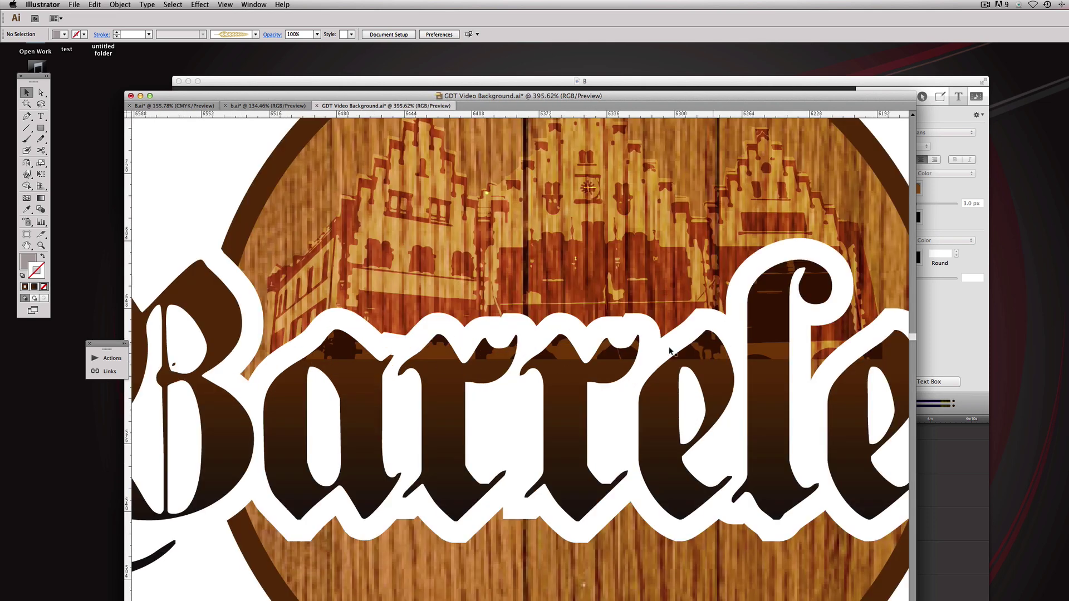
{"action": "key", "text": "super+minus"}
{"action": "key", "text": "super+minus"}
{"action": "key", "text": "super+minus"}
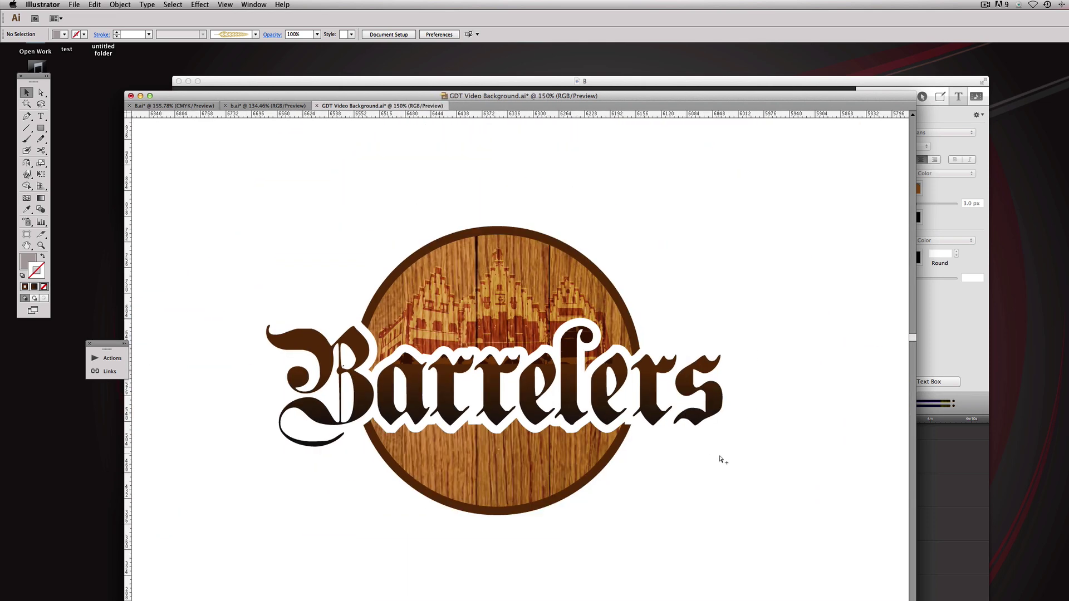
Step: Bring the Barrelers gradient lettering group to the front of the artwork
{"action": "left_click_drag", "start_coordinate": [728, 459], "coordinate": [668, 325]}
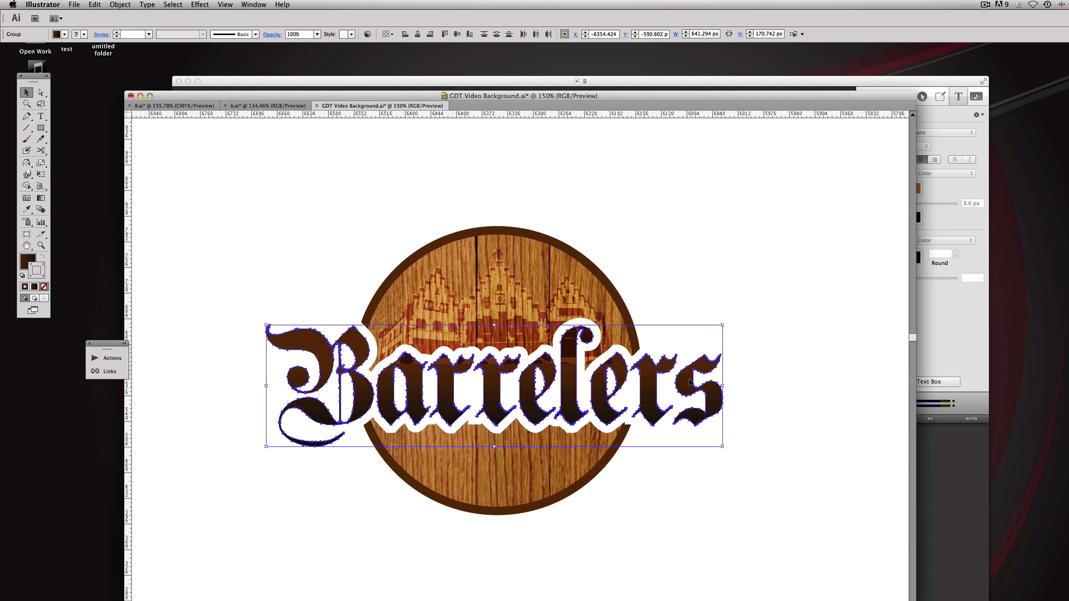
{"action": "left_click", "coordinate": [120, 4]}
{"action": "mouse_move", "coordinate": [127, 25]}
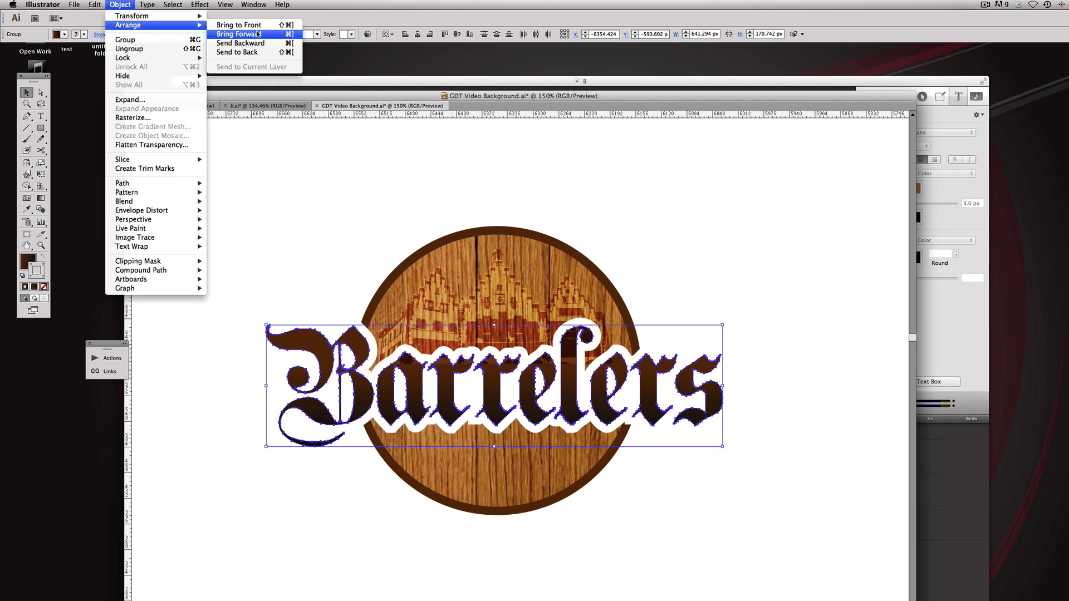
{"action": "left_click", "coordinate": [239, 25]}
{"action": "left_click", "coordinate": [627, 218]}
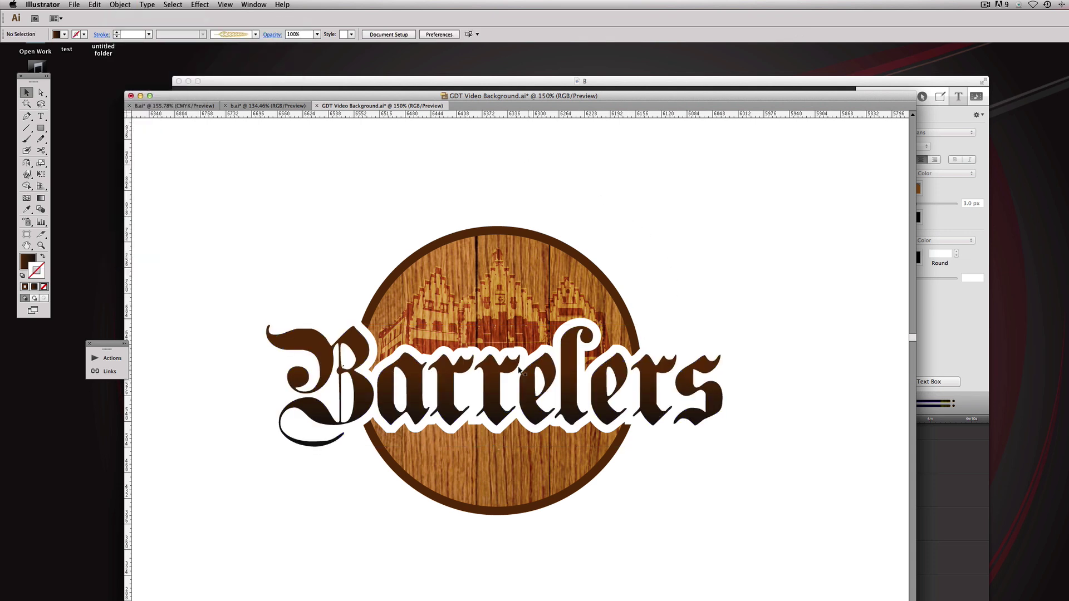
Step: Move the wheat stalk group down into the empty space on the B side of the barrel logo
{"action": "scroll", "coordinate": [540, 365], "scroll_direction": "down", "scroll_amount": 2}
{"action": "left_click", "coordinate": [638, 396], "text": "alt+super"}
{"action": "left_click_drag", "start_coordinate": [604, 370], "coordinate": [606, 441]}
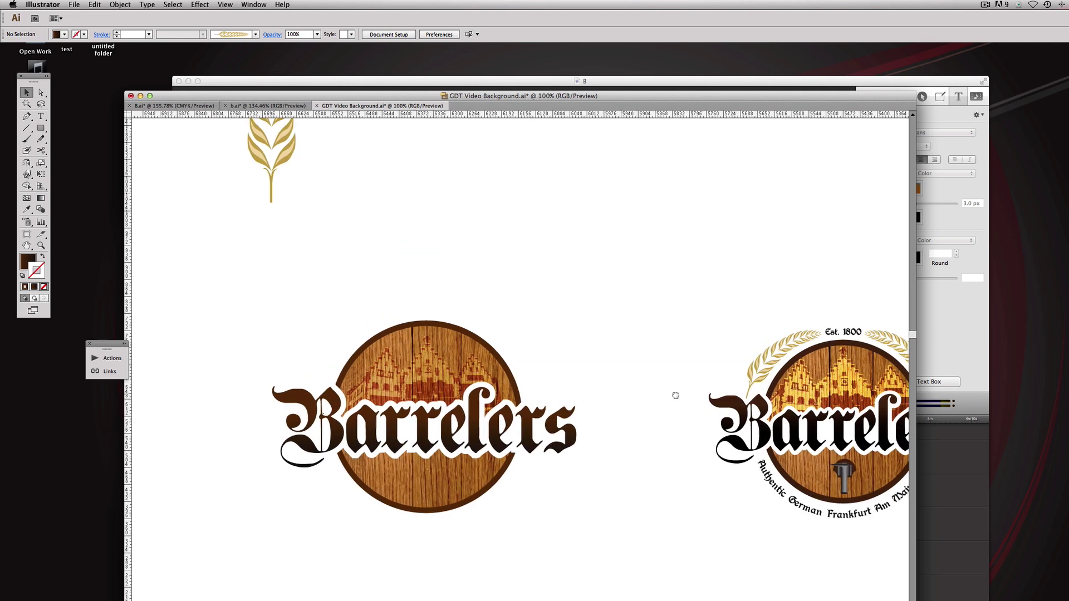
{"action": "mouse_move", "coordinate": [681, 394]}
{"action": "left_mouse_down"}
{"action": "mouse_move", "coordinate": [657, 399]}
{"action": "mouse_move", "coordinate": [690, 408]}
{"action": "left_mouse_up"}
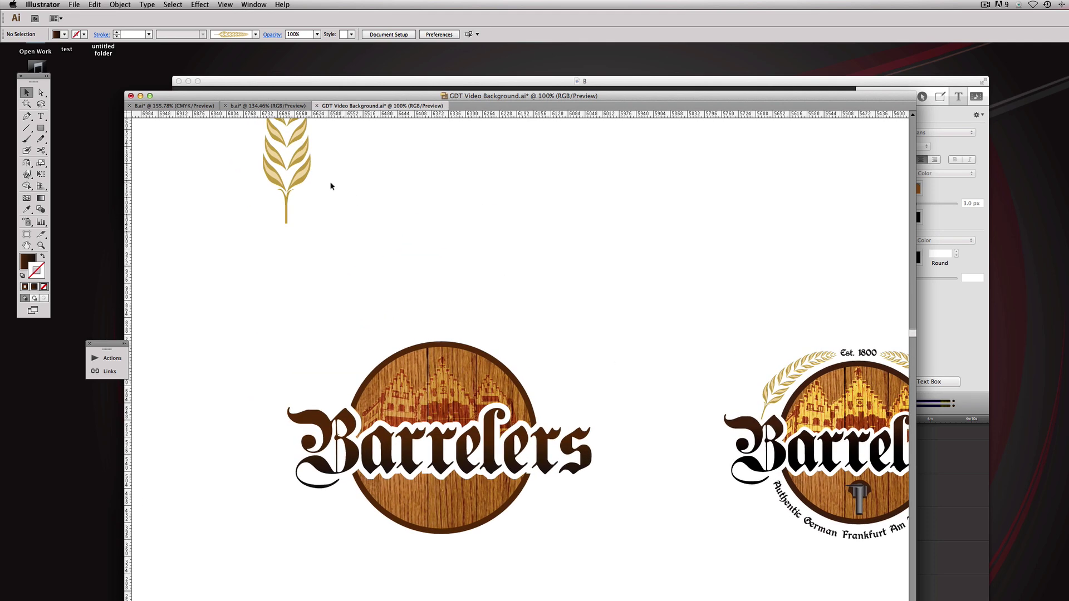
{"action": "left_click_drag", "start_coordinate": [301, 178], "coordinate": [167, 473]}
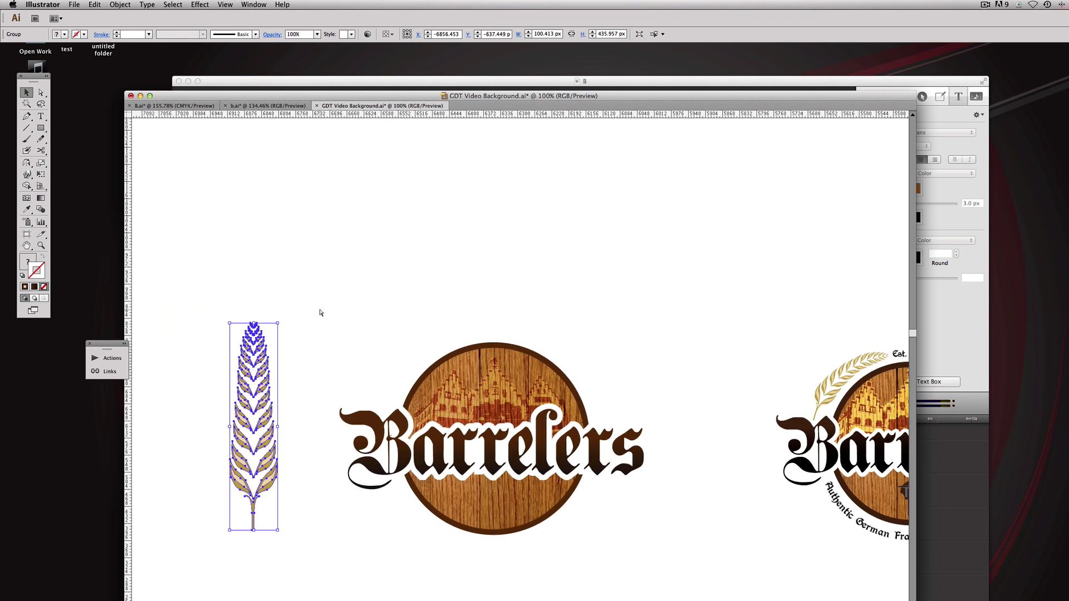
{"action": "left_click", "coordinate": [359, 294]}
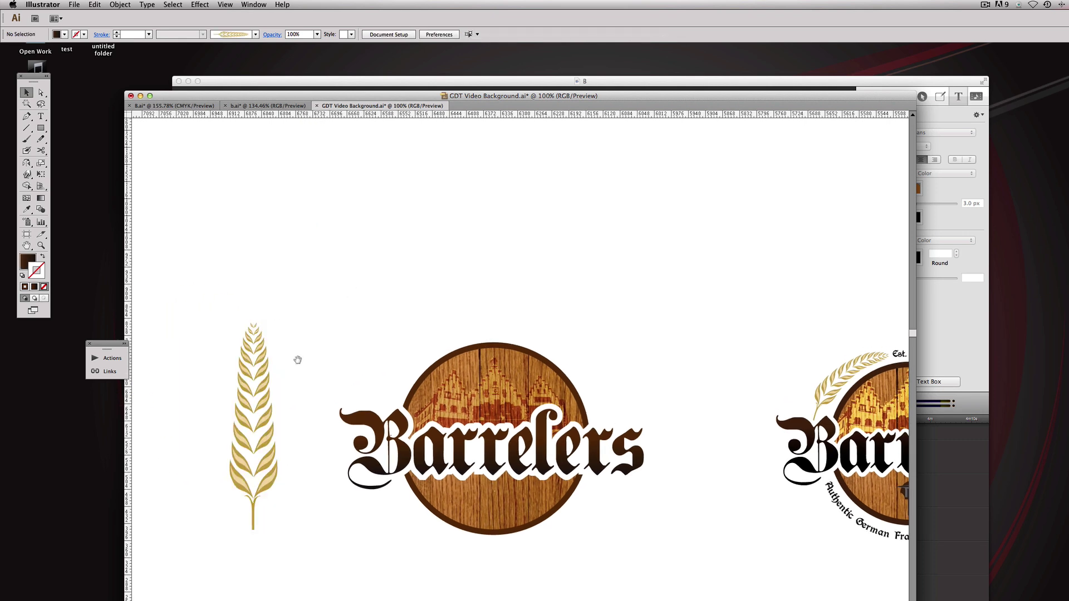
{"action": "left_click_drag", "start_coordinate": [185, 432], "coordinate": [426, 561]}
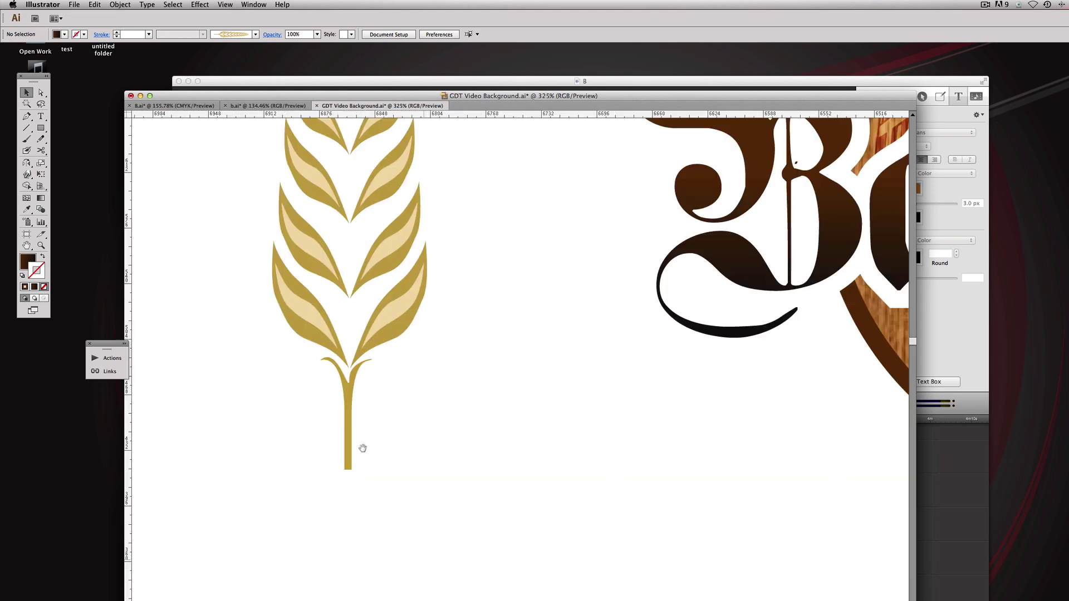
{"action": "left_click_drag", "start_coordinate": [236, 353], "coordinate": [427, 524]}
{"action": "scroll", "coordinate": [306, 264], "scroll_direction": "down", "scroll_amount": 3}
{"action": "scroll", "coordinate": [306, 264], "scroll_direction": "right", "scroll_amount": 3}
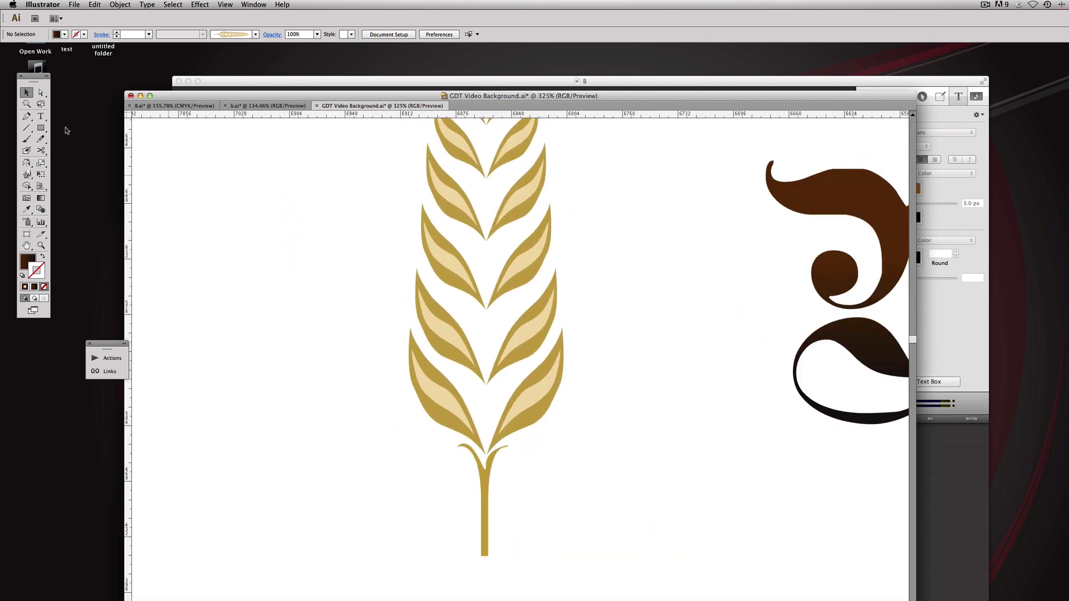
{"action": "left_click", "coordinate": [26, 117]}
{"action": "left_click", "coordinate": [255, 342]}
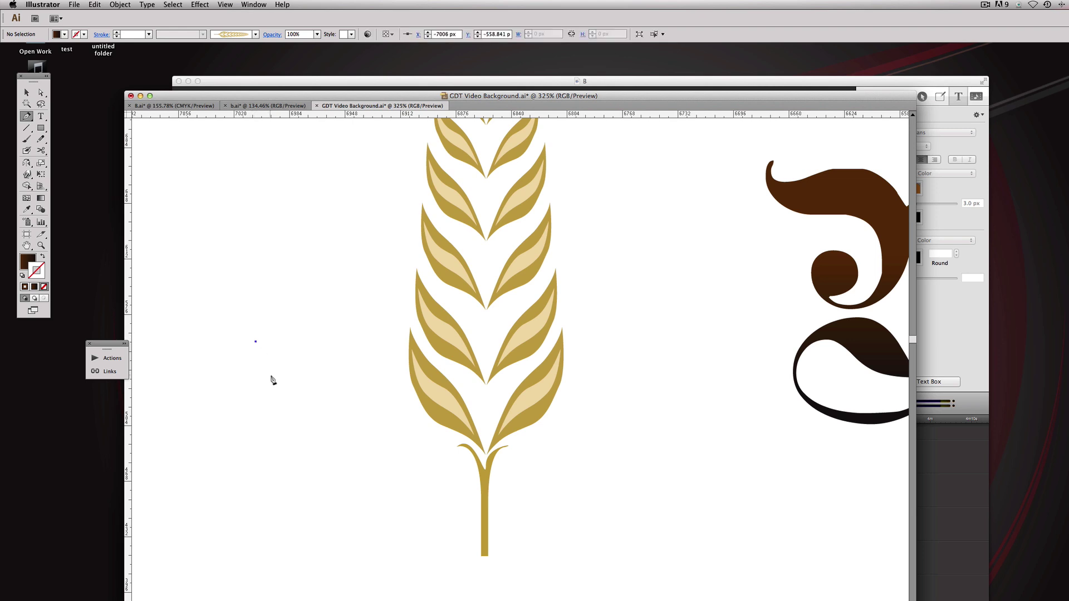
{"action": "left_click_drag", "start_coordinate": [272, 376], "coordinate": [243, 361]}
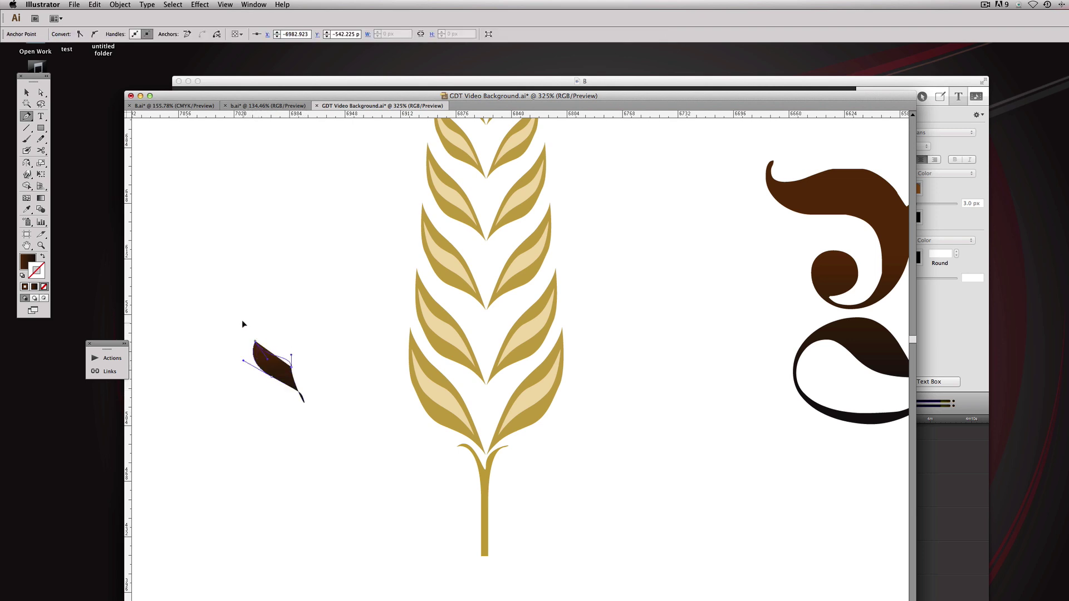
{"action": "left_click_drag", "start_coordinate": [242, 324], "coordinate": [242, 325]}
{"action": "scroll", "coordinate": [300, 401], "scroll_direction": "up", "scroll_amount": 1}
{"action": "key", "text": "super+z"}
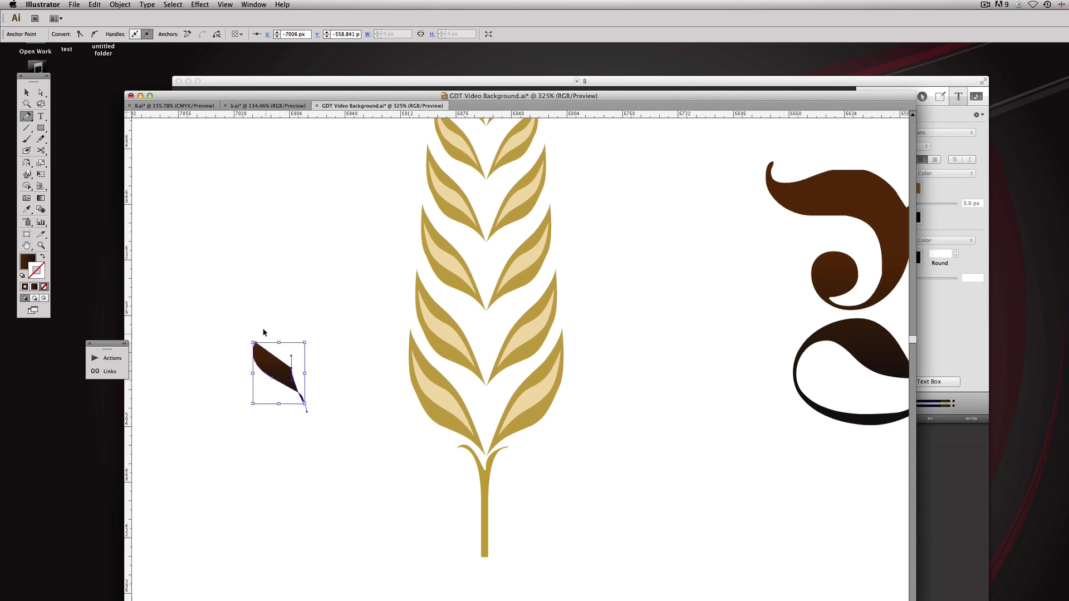
{"action": "key", "text": "super+z"}
{"action": "key", "text": "super+z"}
{"action": "key", "text": "super+z"}
{"action": "key", "text": "super+z"}
Step: Draw a closed, S-curved leaf about 39 by 47 px with the Pen tool in the empty space beside the wheat stalk
{"action": "left_click", "coordinate": [257, 305]}
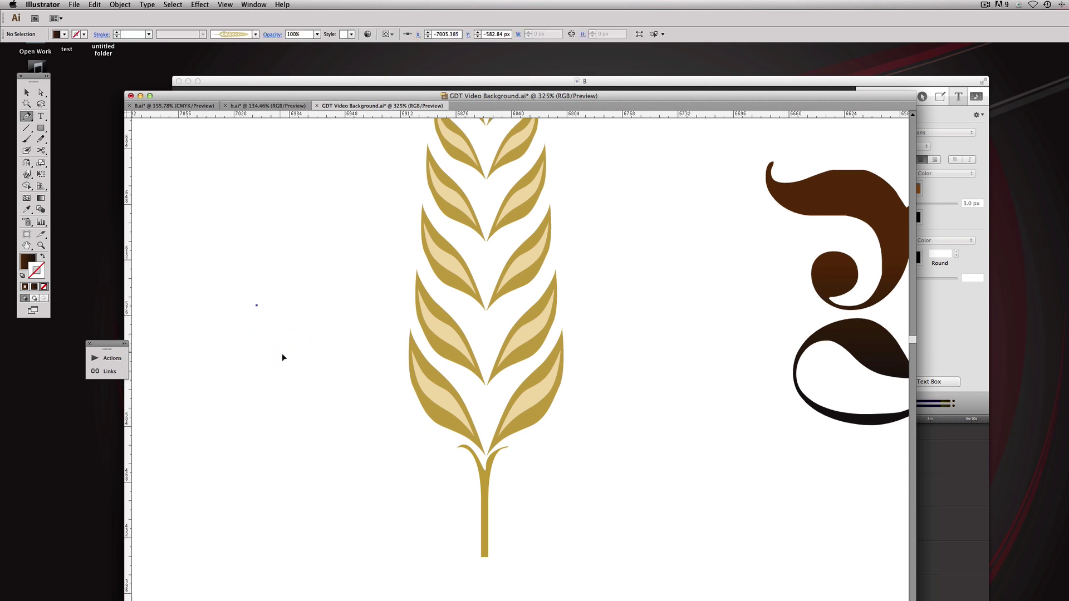
{"action": "left_click_drag", "start_coordinate": [313, 373], "coordinate": [323, 393]}
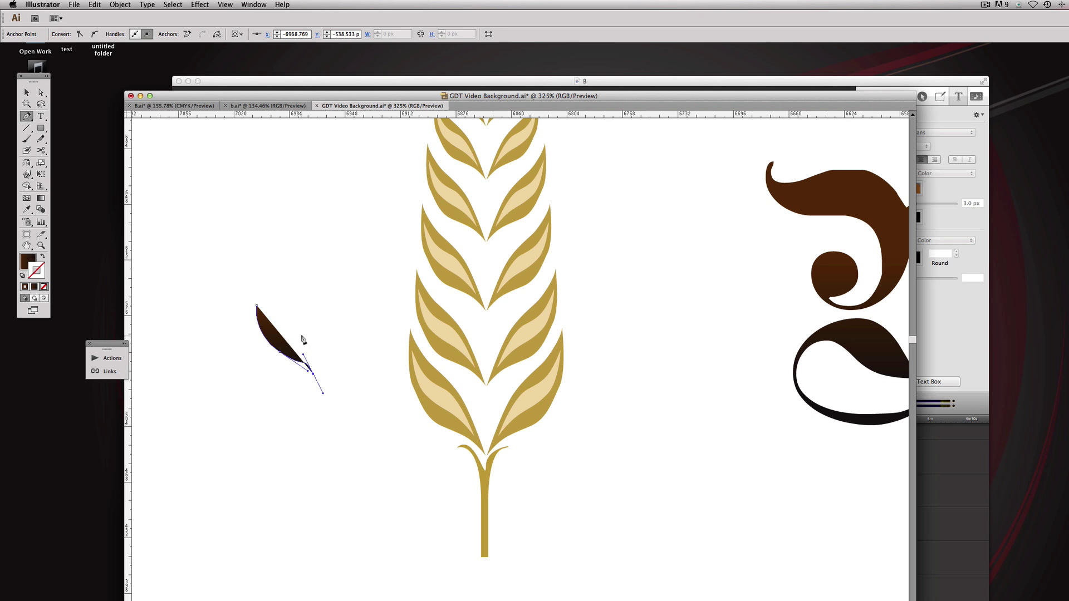
{"action": "left_click", "coordinate": [257, 307]}
{"action": "left_click_drag", "start_coordinate": [256, 308], "coordinate": [251, 300]}
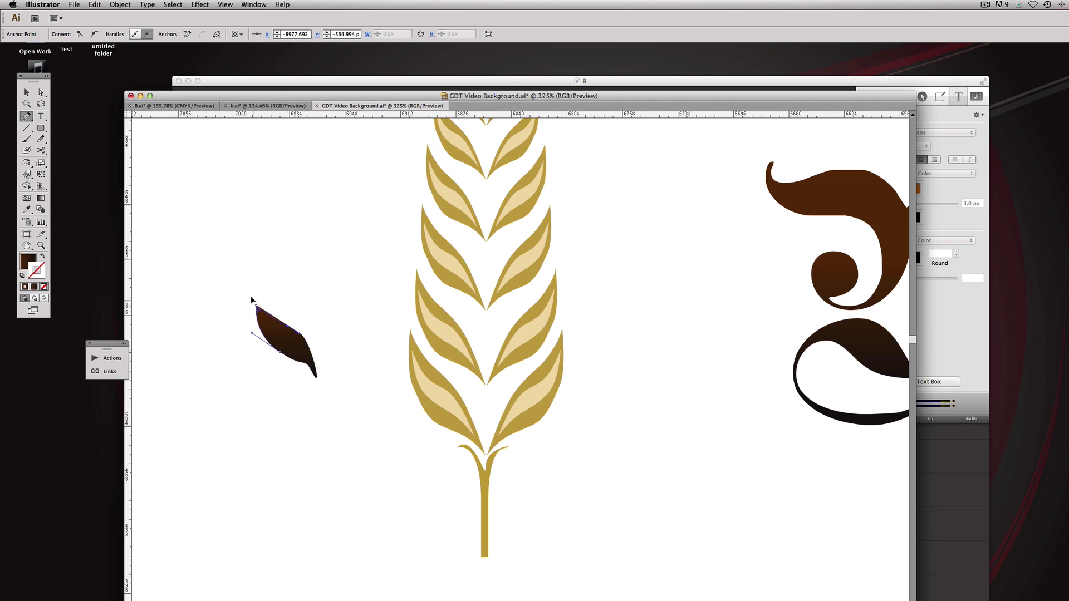
{"action": "scroll", "coordinate": [241, 276], "scroll_direction": "up", "scroll_amount": 1}
Step: Fill the new leaf with the dark gold sampled from the wheat stalk's leaves
{"action": "key", "text": "i"}
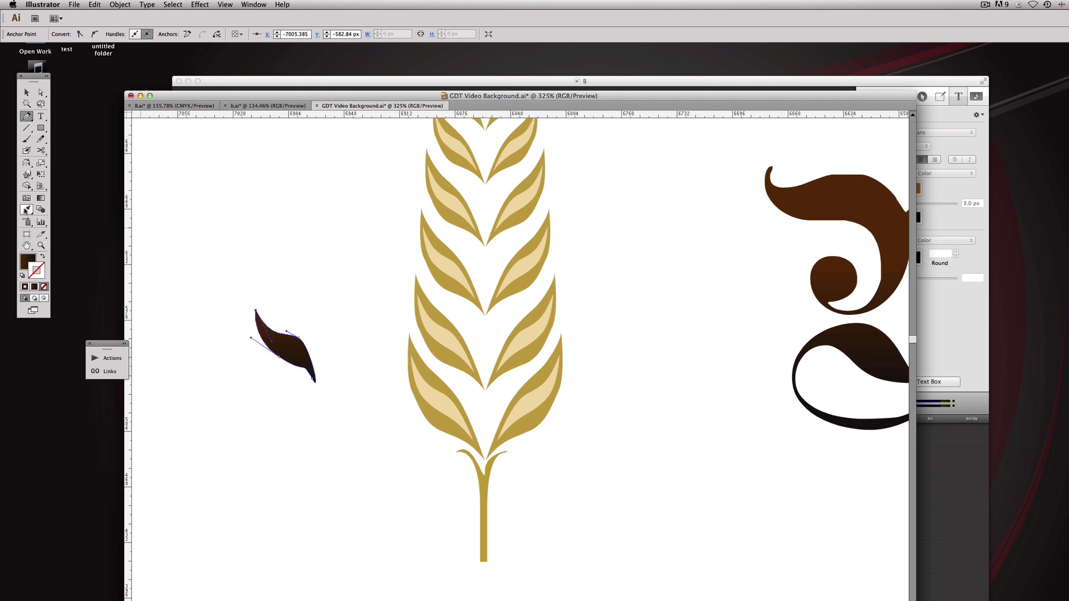
{"action": "left_click", "coordinate": [442, 384]}
{"action": "key", "text": "a"}
{"action": "left_click", "coordinate": [293, 308]}
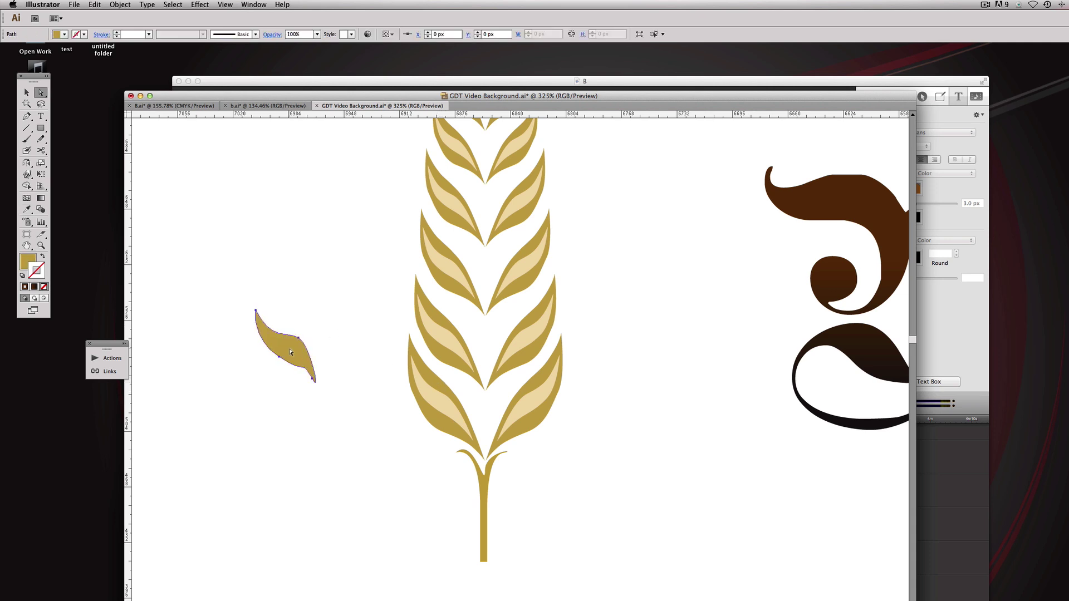
Step: Copy the leaf in place and shrink the copy to about 30 by 27 px inside the original
{"action": "left_click", "coordinate": [291, 350], "text": "super"}
{"action": "key", "text": "d"}
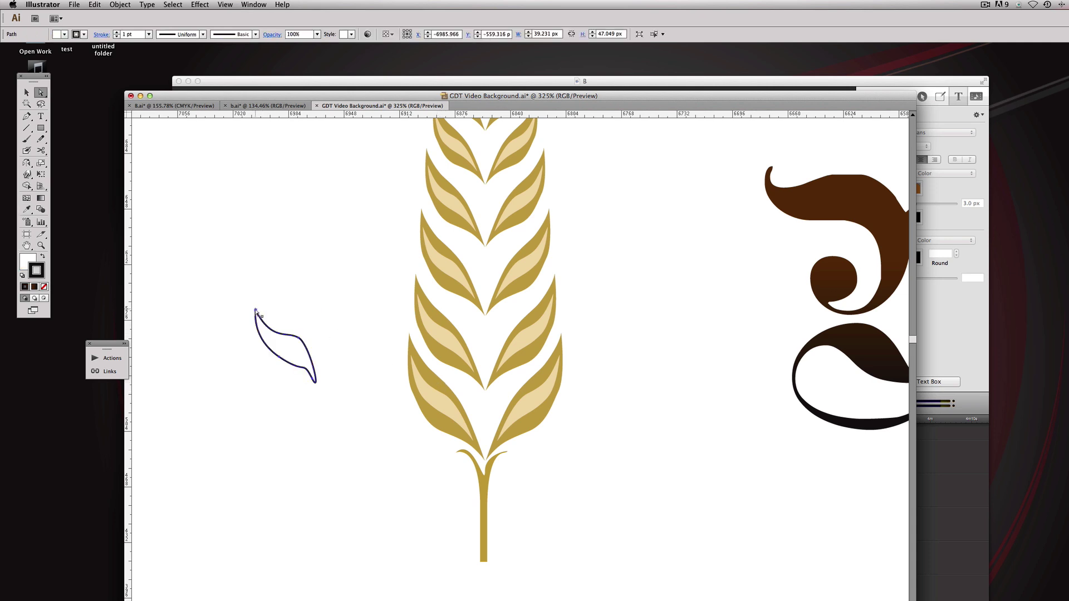
{"action": "key", "text": "super+z"}
{"action": "key", "text": "e"}
{"action": "left_click_drag", "start_coordinate": [254, 311], "coordinate": [262, 325]}
Step: Fill the smaller inner leaf with the pale beige sampled from a wheat leaf's center, and deselect it
{"action": "left_click", "coordinate": [27, 209]}
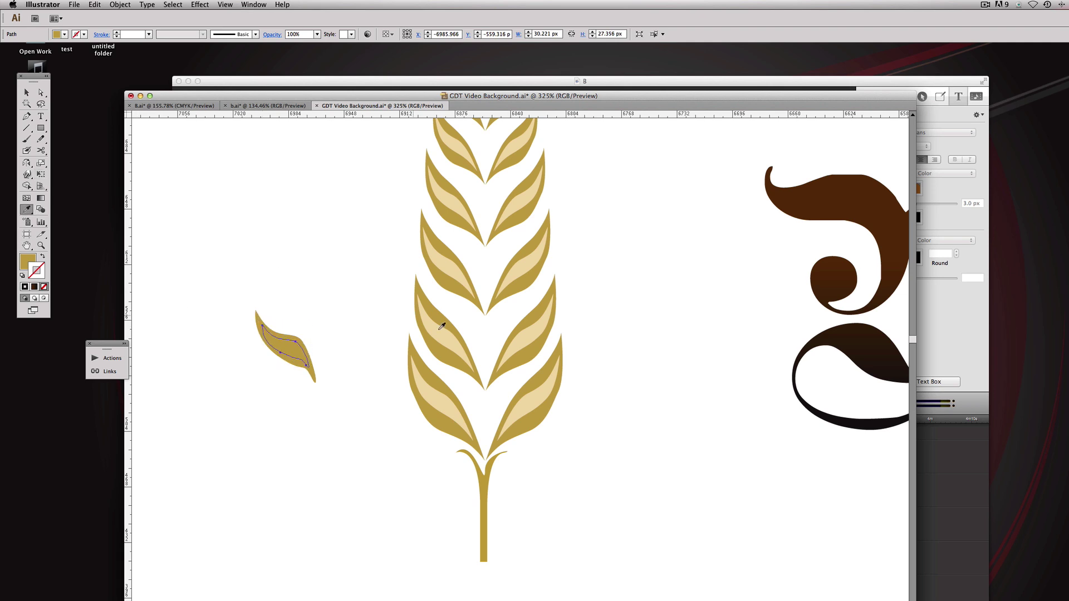
{"action": "left_click", "coordinate": [444, 326]}
{"action": "key", "text": "a"}
{"action": "left_click", "coordinate": [344, 302]}
Step: Ungroup the wheat stalk, pull one pair of leaves out beside it, and undo that move
{"action": "left_click", "coordinate": [484, 334], "text": "alt+super"}
{"action": "left_click_drag", "start_coordinate": [450, 316], "coordinate": [424, 388]}
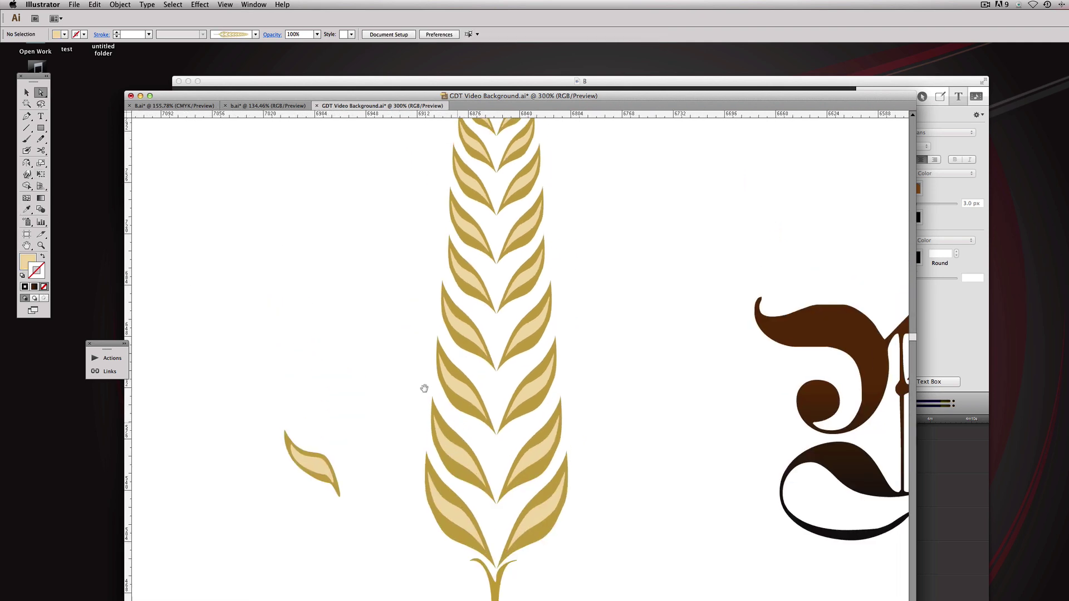
{"action": "left_click", "coordinate": [26, 93]}
{"action": "left_click", "coordinate": [538, 349], "text": "alt+super"}
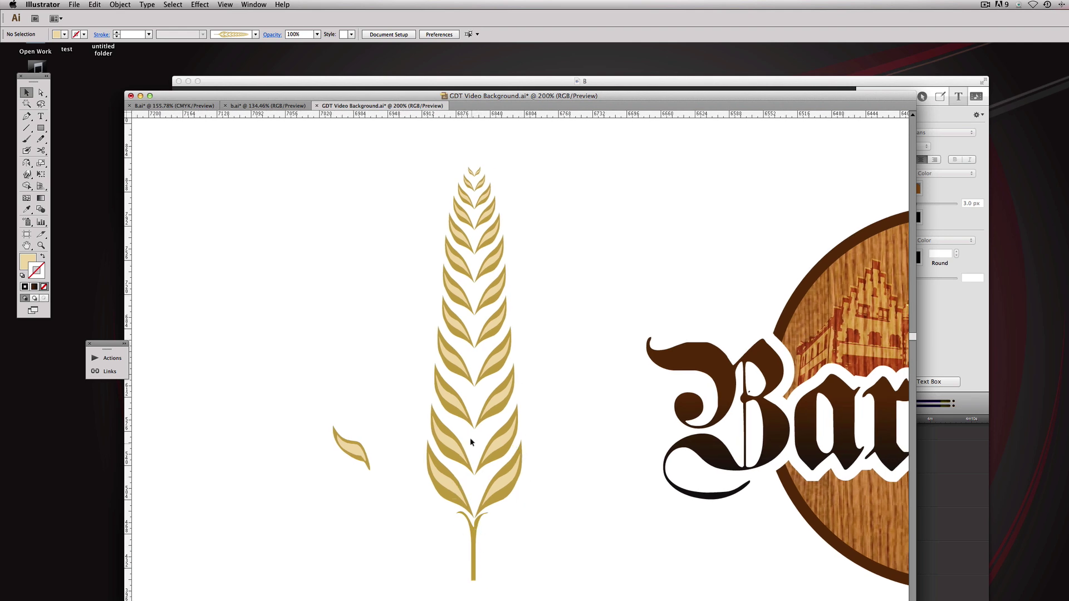
{"action": "left_click", "coordinate": [482, 217]}
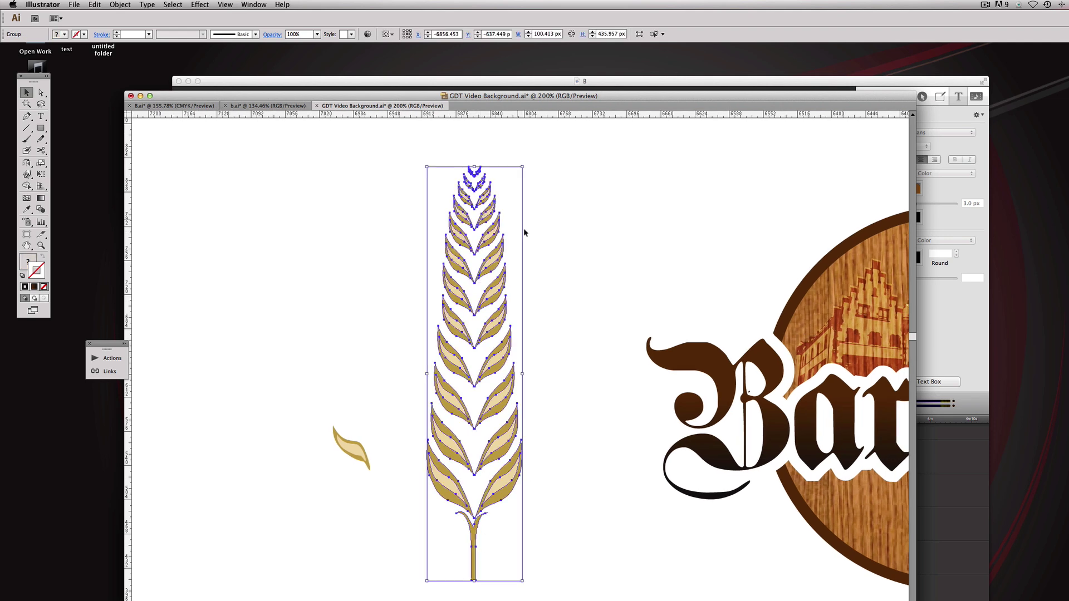
{"action": "right_click", "coordinate": [489, 221]}
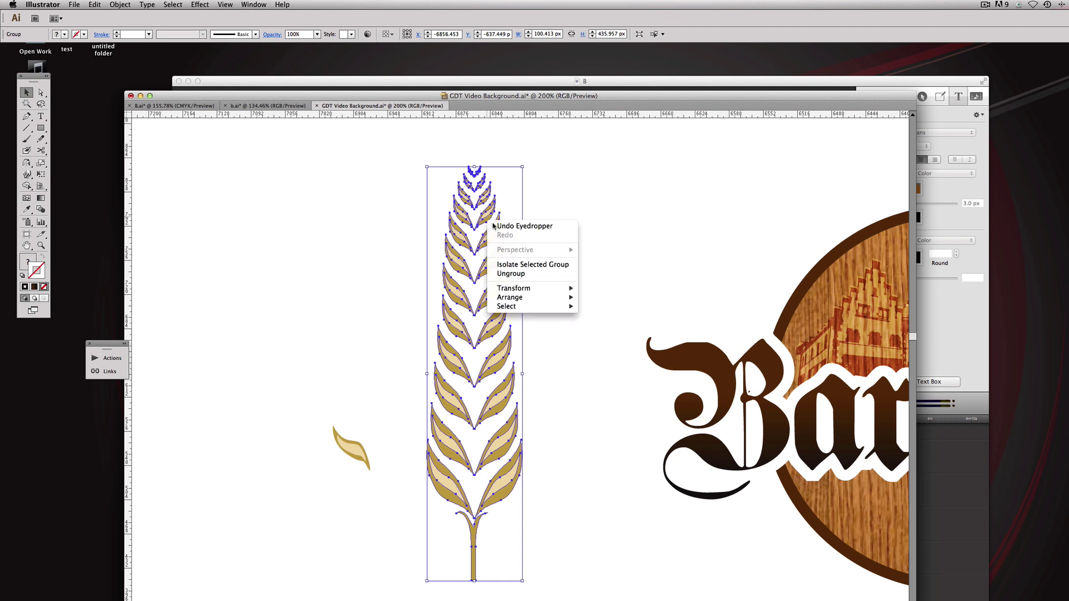
{"action": "left_click", "coordinate": [502, 272]}
{"action": "left_click", "coordinate": [611, 252]}
{"action": "left_click_drag", "start_coordinate": [500, 282], "coordinate": [579, 267]}
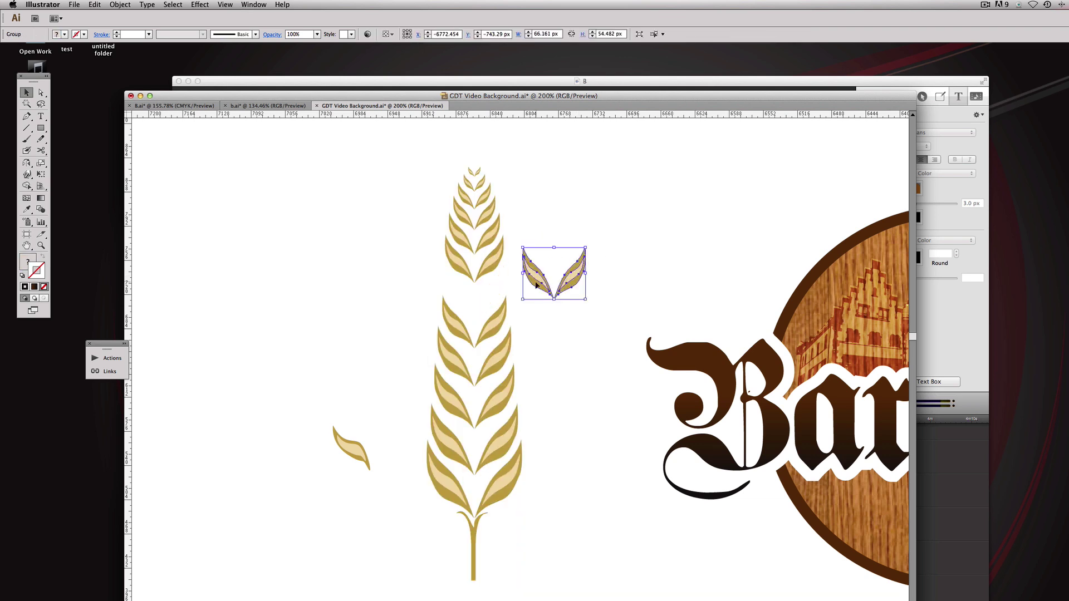
{"action": "key", "text": "super+z"}
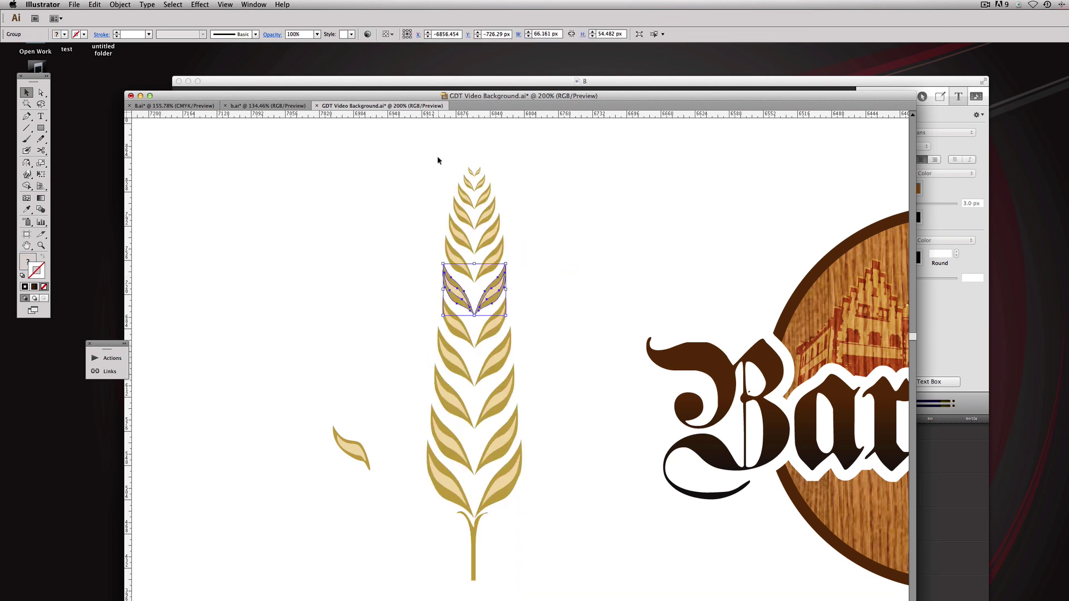
Step: Group all pieces of the wheat stalk together and delete the loose leaf drawn beside it
{"action": "left_click_drag", "start_coordinate": [437, 160], "coordinate": [507, 559]}
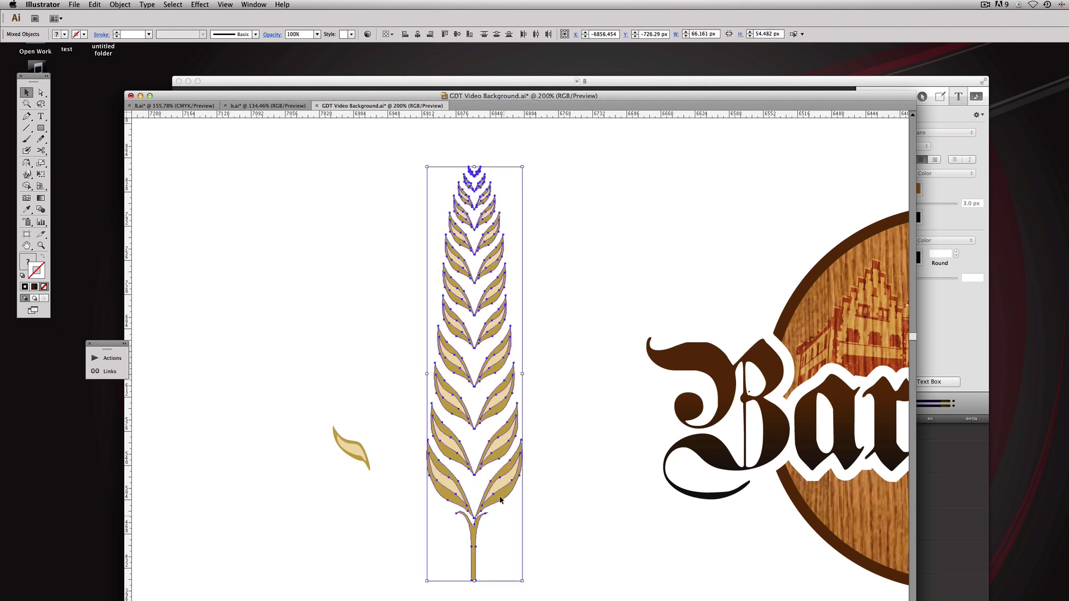
{"action": "right_click", "coordinate": [494, 370]}
{"action": "left_click", "coordinate": [515, 414]}
{"action": "left_click_drag", "start_coordinate": [314, 410], "coordinate": [382, 503]}
{"action": "key", "text": "Delete"}
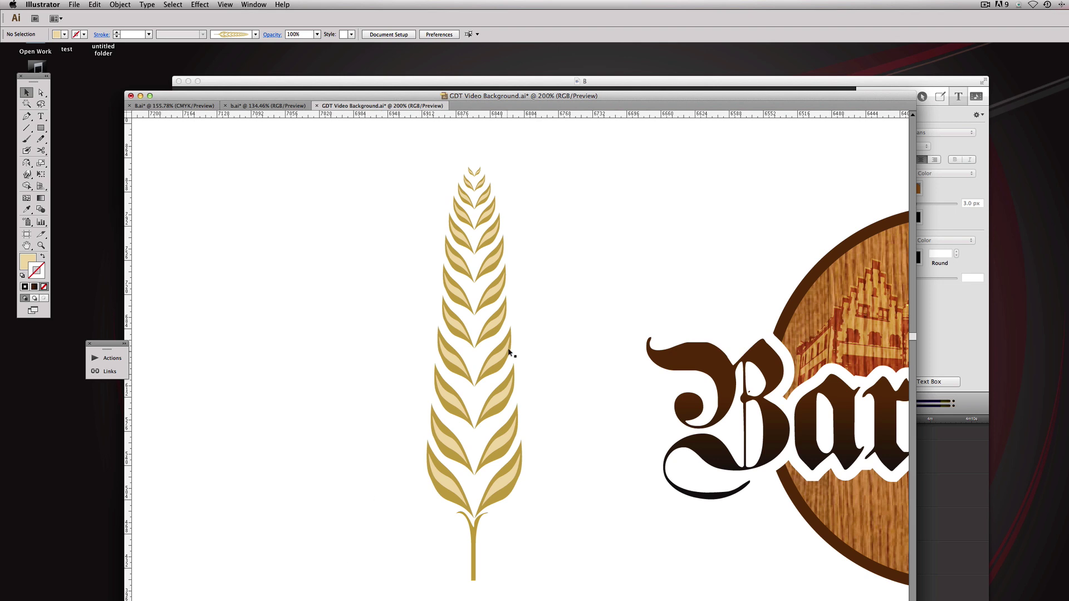
Step: Move the grouped wheat stalk about 174 px farther away from the Barrelers logo
{"action": "scroll", "coordinate": [472, 334], "scroll_direction": "up", "scroll_amount": 1}
{"action": "left_click_drag", "start_coordinate": [457, 295], "coordinate": [291, 300]}
{"action": "key", "text": "super+1"}
{"action": "left_click_drag", "start_coordinate": [544, 353], "coordinate": [541, 349]}
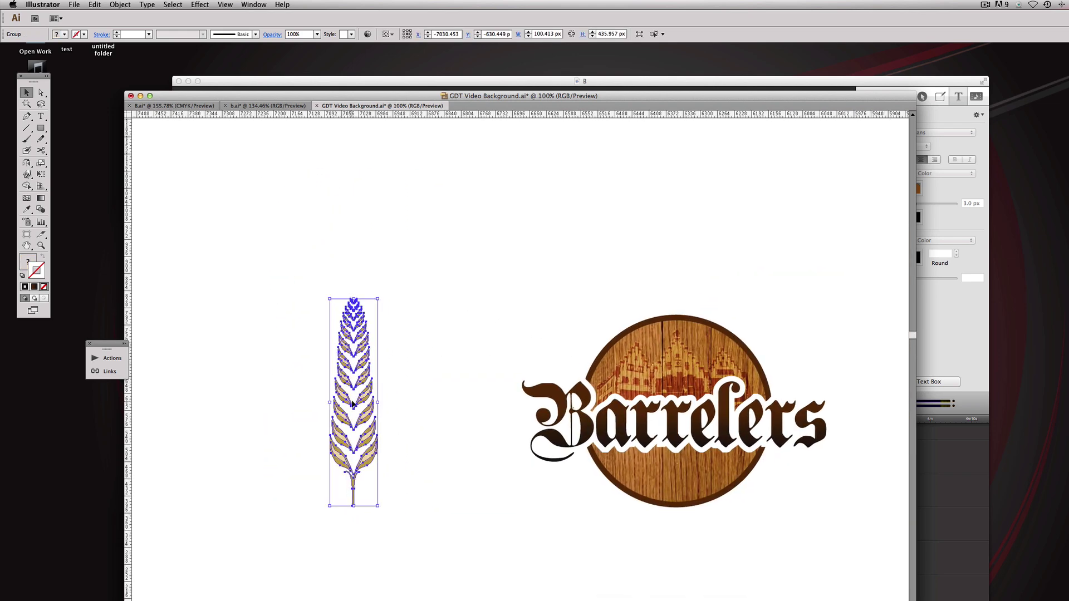
Step: Create a new Art Brush from the wheat stalk, with the stroke direction running upward from the stem to the tip
{"action": "left_click", "coordinate": [414, 363]}
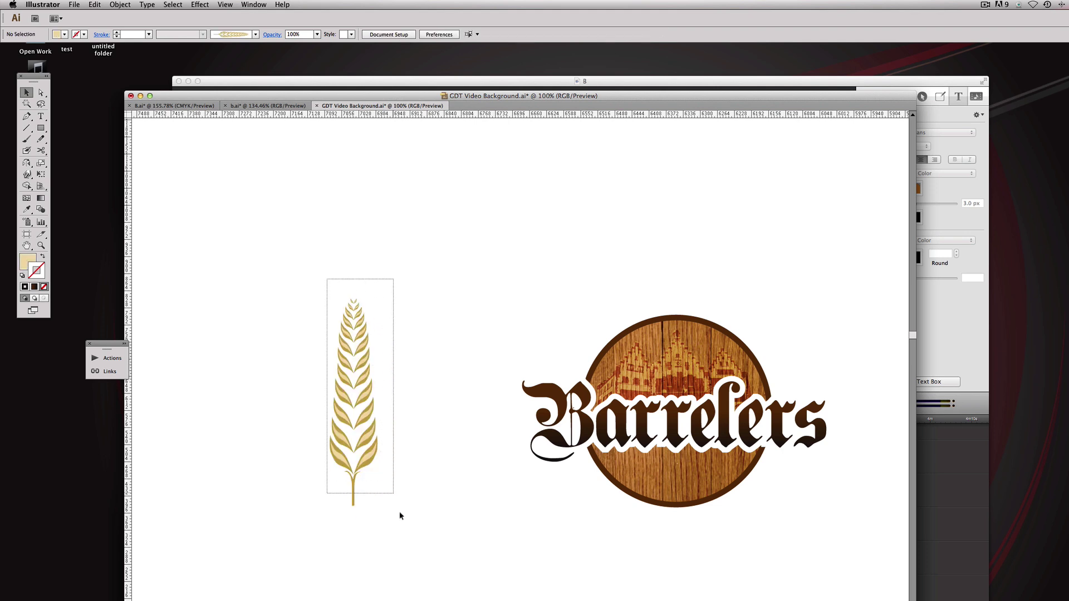
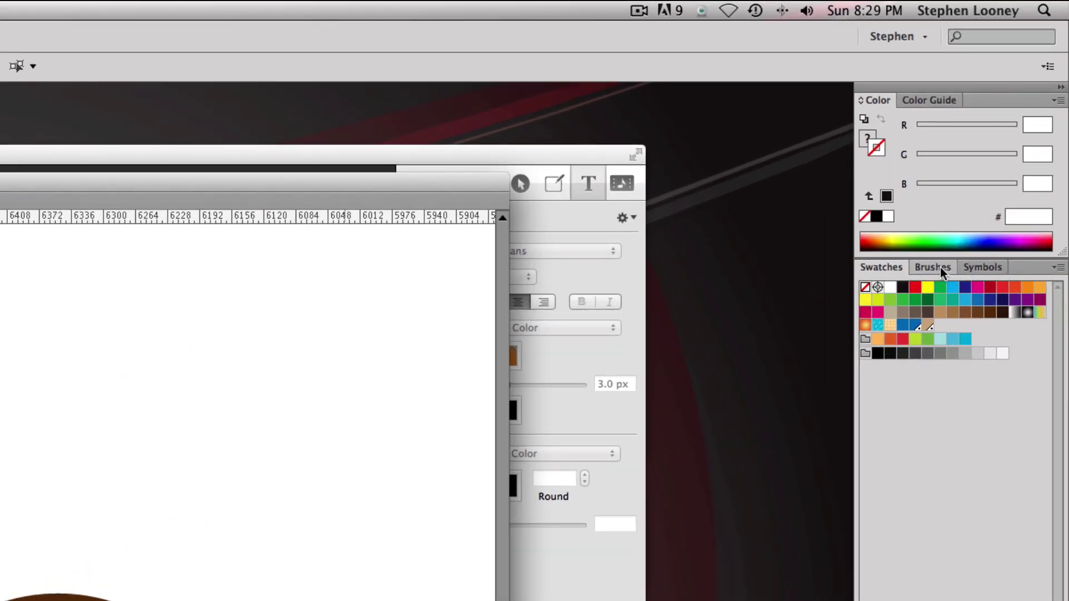
{"action": "left_click", "coordinate": [944, 271]}
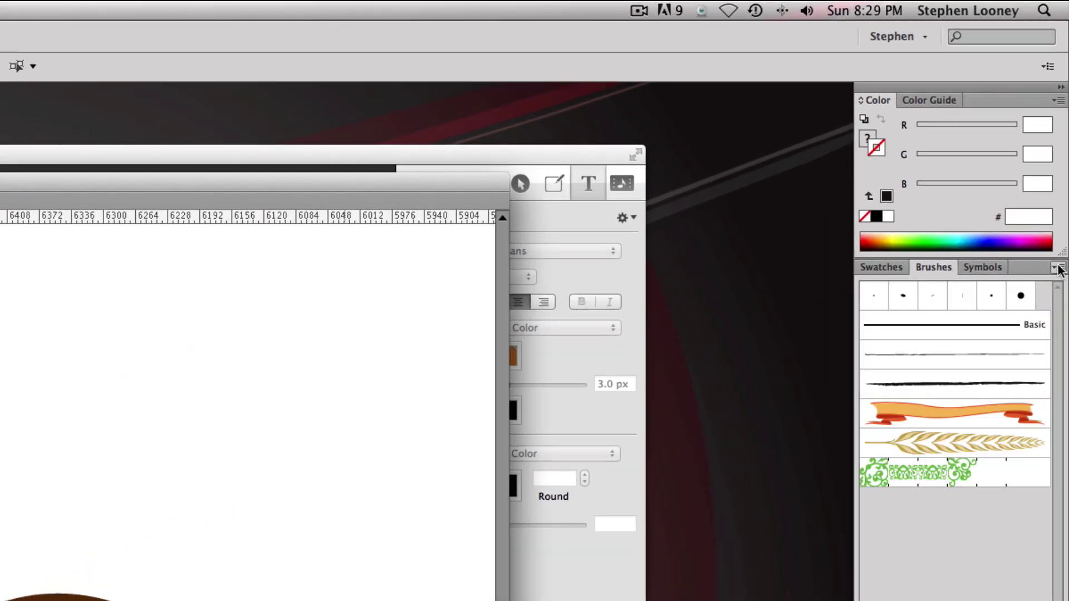
{"action": "left_click", "coordinate": [1059, 270]}
{"action": "left_click", "coordinate": [920, 269]}
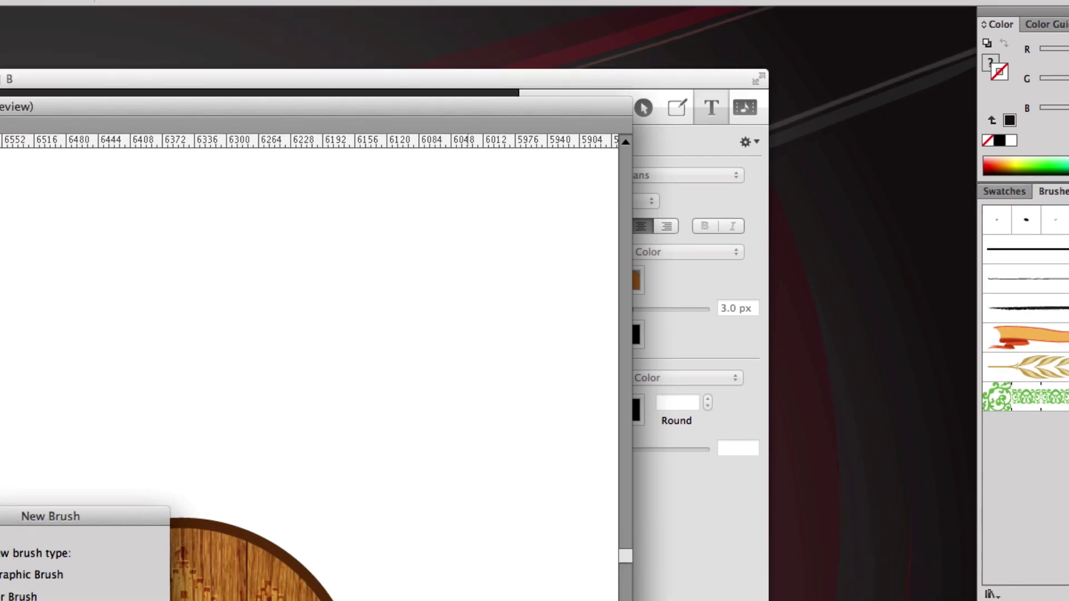
{"action": "left_click", "coordinate": [393, 352]}
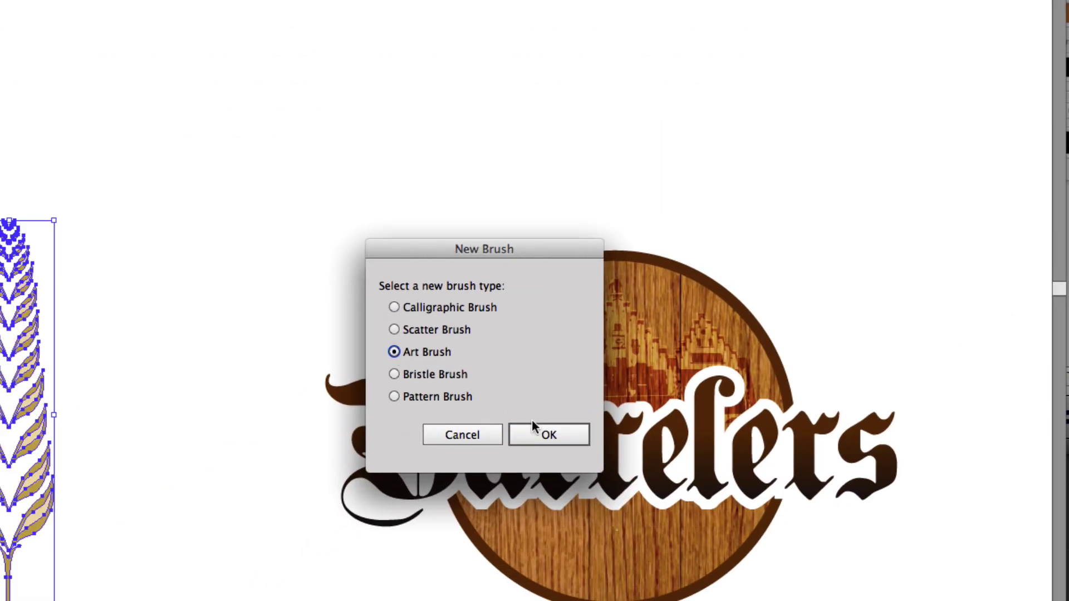
{"action": "left_click", "coordinate": [543, 433]}
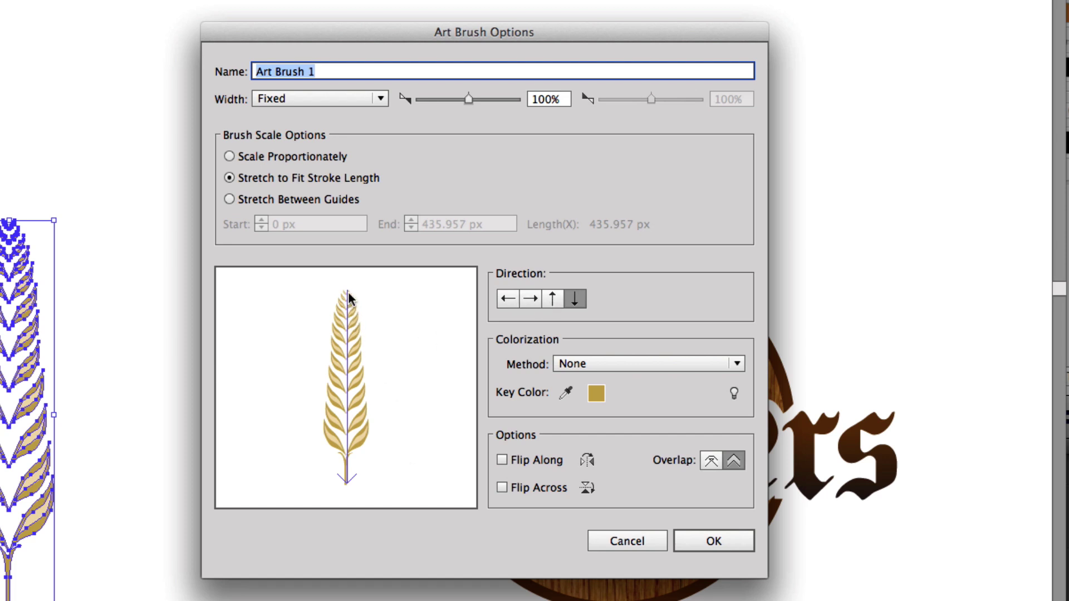
{"action": "left_click", "coordinate": [553, 299]}
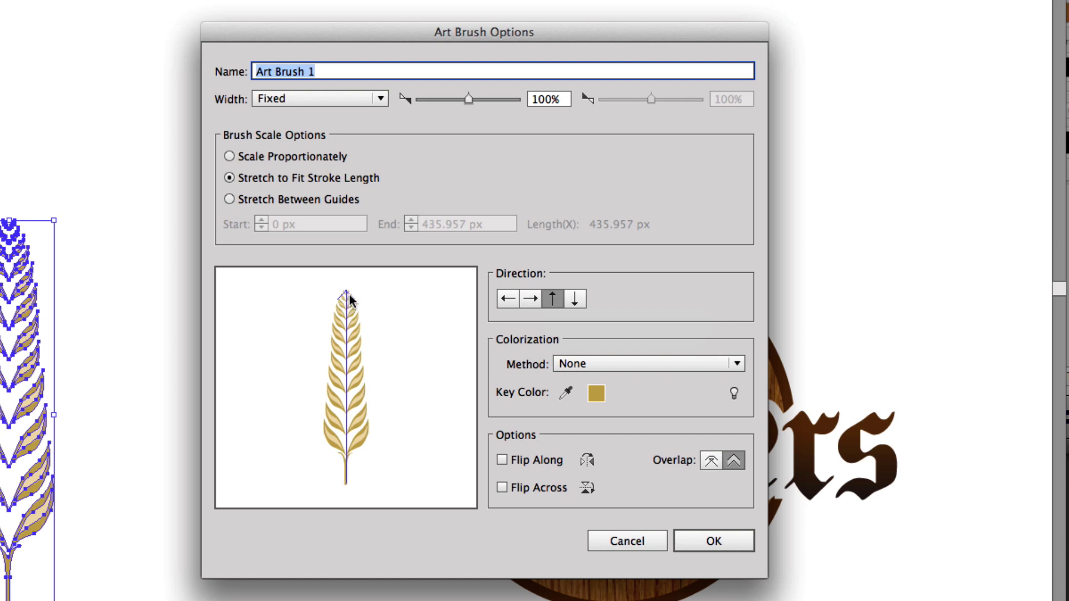
{"action": "left_click", "coordinate": [695, 540]}
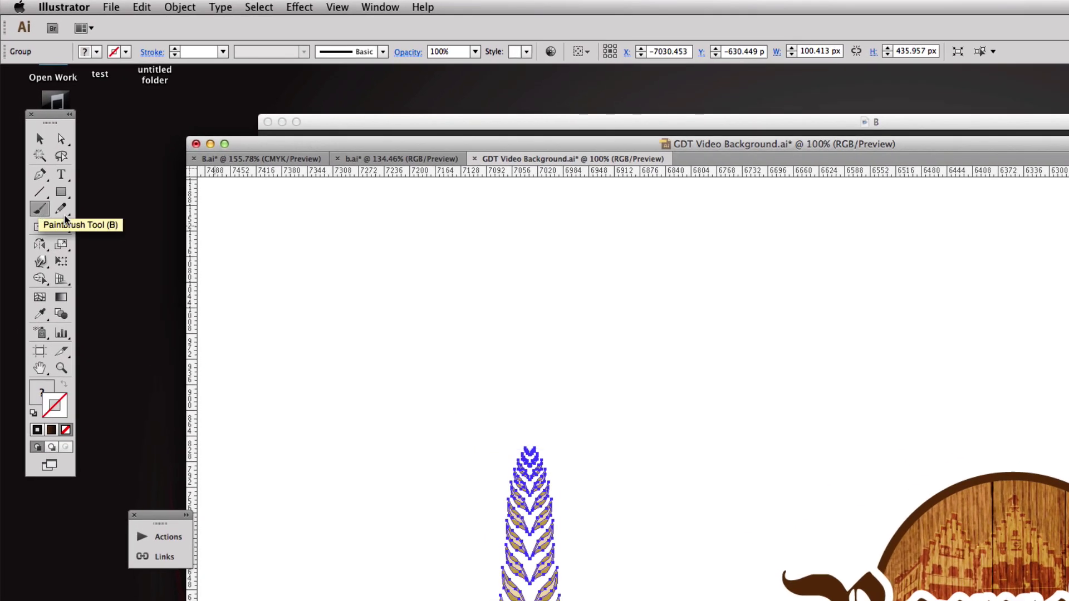
Step: Paint three curved test strokes with the wheat brush in the empty space above the artwork, undoing each one
{"action": "left_click", "coordinate": [27, 141]}
{"action": "mouse_move", "coordinate": [566, 270]}
{"action": "left_mouse_down"}
{"action": "mouse_move", "coordinate": [593, 329]}
{"action": "mouse_move", "coordinate": [700, 325]}
{"action": "mouse_move", "coordinate": [760, 275]}
{"action": "mouse_move", "coordinate": [832, 268]}
{"action": "mouse_move", "coordinate": [871, 315]}
{"action": "mouse_move", "coordinate": [960, 341]}
{"action": "mouse_move", "coordinate": [1030, 303]}
{"action": "left_mouse_up"}
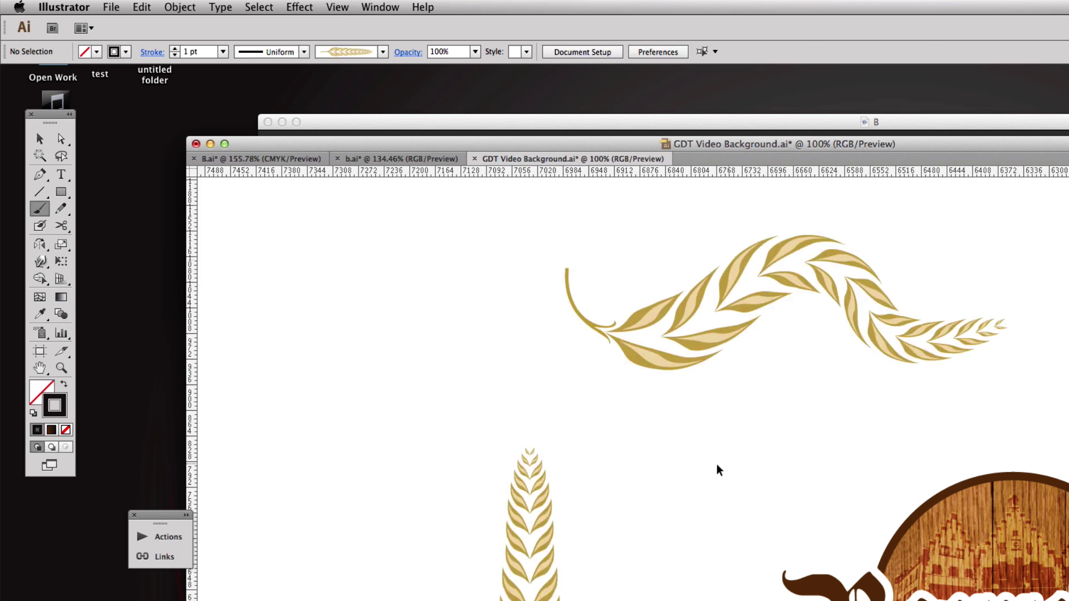
{"action": "key", "text": "super+z"}
{"action": "left_click_drag", "start_coordinate": [759, 402], "coordinate": [1023, 358]}
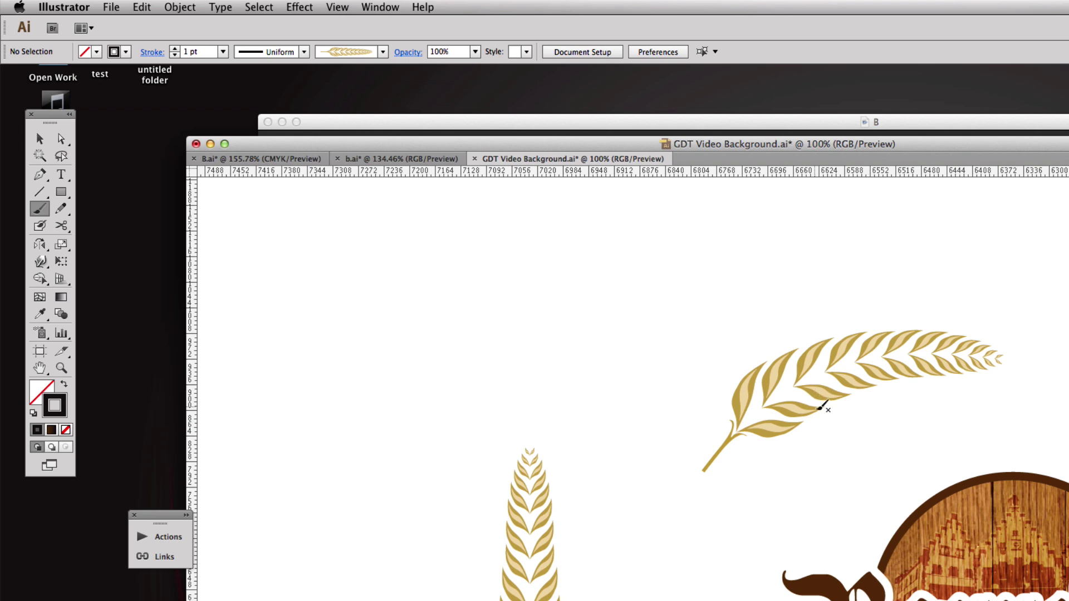
{"action": "scroll", "coordinate": [811, 406], "scroll_direction": "right", "scroll_amount": 3}
{"action": "key", "text": "super+z"}
{"action": "mouse_move", "coordinate": [593, 322]}
{"action": "left_mouse_down"}
{"action": "mouse_move", "coordinate": [845, 340]}
{"action": "mouse_move", "coordinate": [1064, 434]}
{"action": "mouse_move", "coordinate": [1068, 471]}
{"action": "left_mouse_up"}
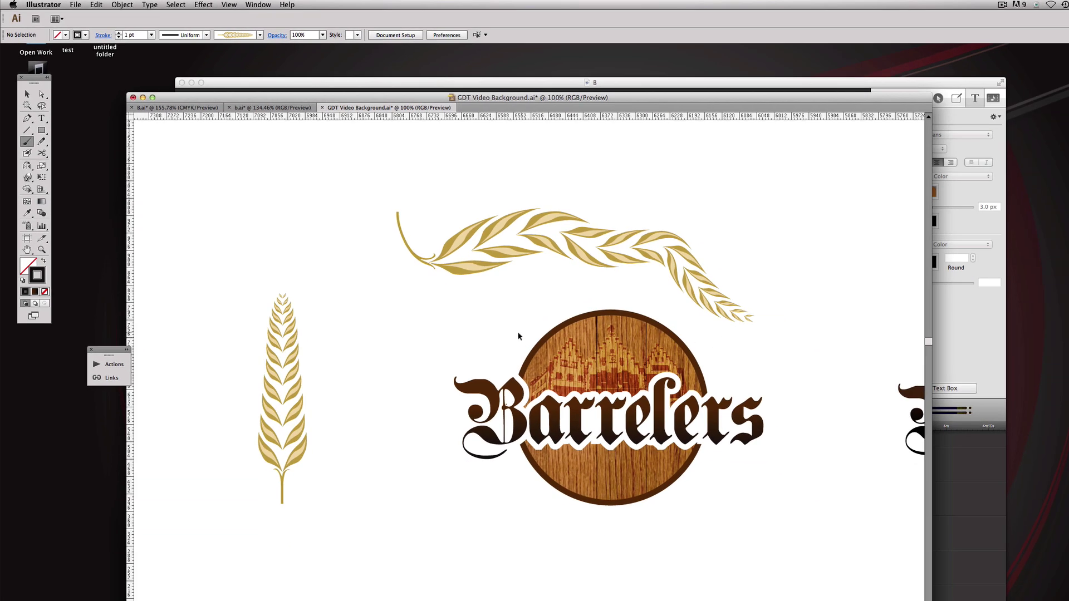
{"action": "key", "text": "super+z"}
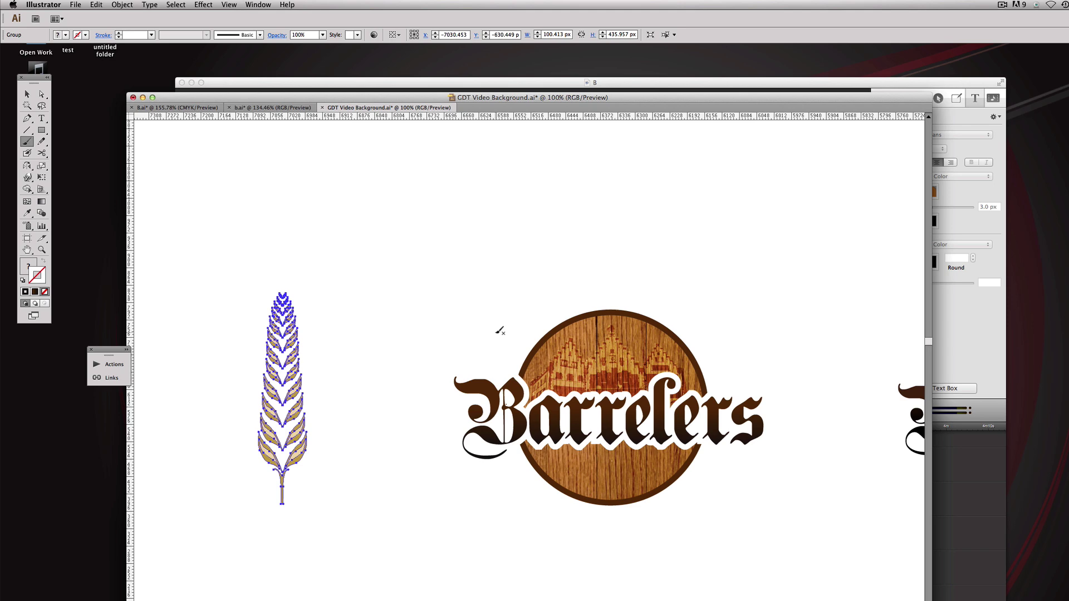
Step: Paint a curved wheat stroke about 153 by 135 px along the barrel's upper-left rim with the Paintbrush and select it
{"action": "scroll", "coordinate": [492, 332], "scroll_direction": "right", "scroll_amount": 5}
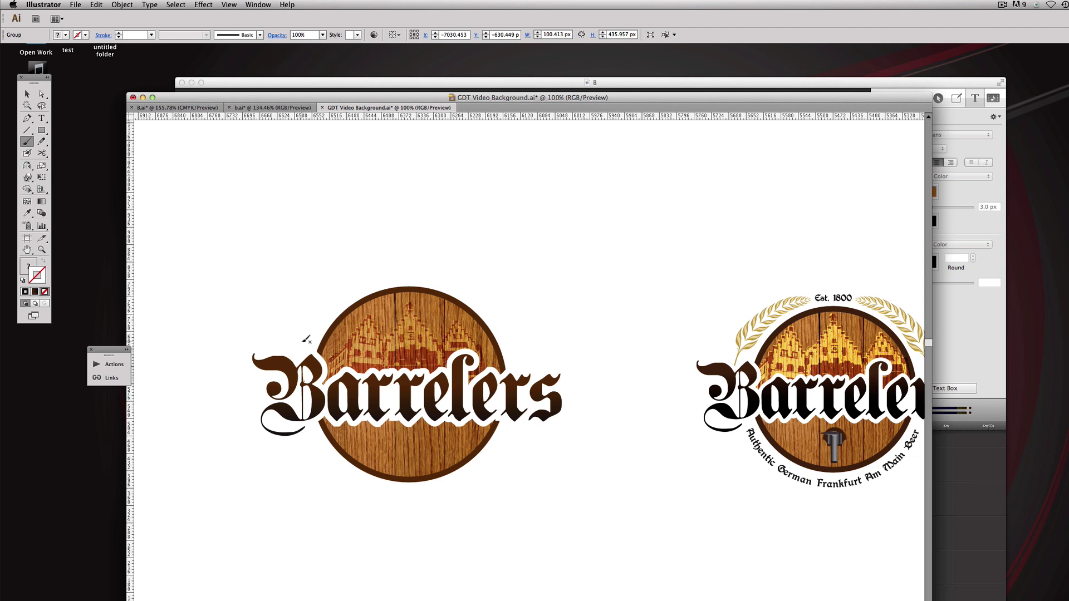
{"action": "left_click_drag", "start_coordinate": [300, 324], "coordinate": [371, 274]}
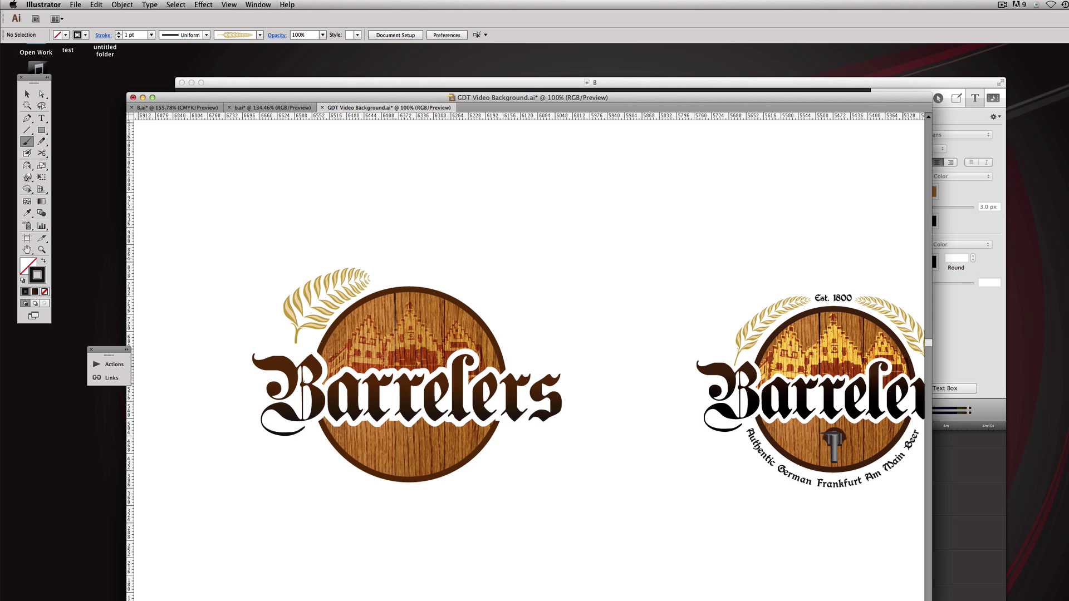
{"action": "left_click", "coordinate": [27, 94]}
{"action": "left_click", "coordinate": [321, 290]}
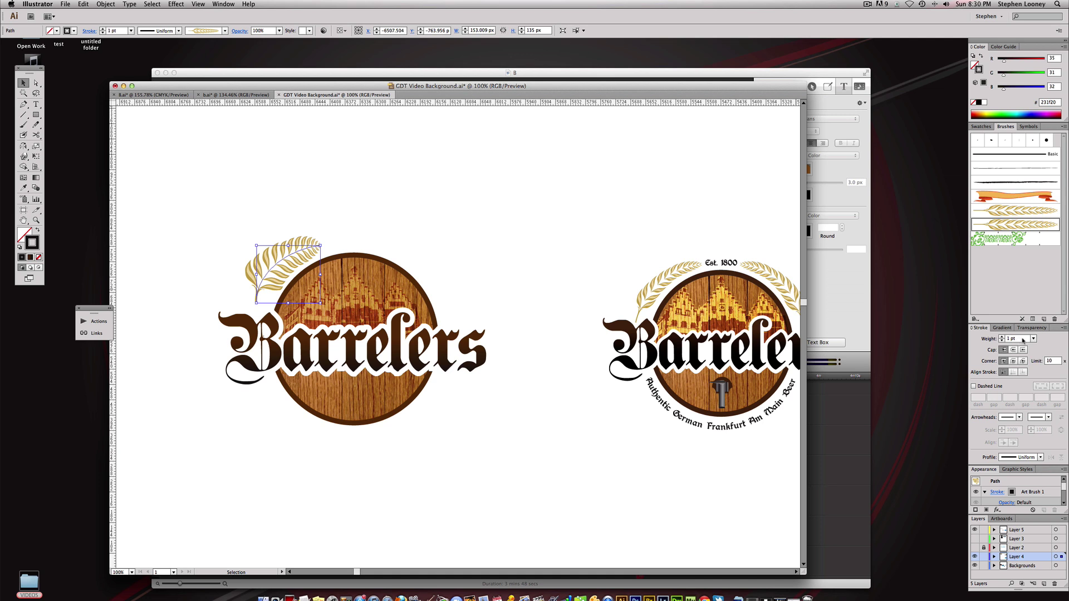
Step: Try stroke weights of 0.02, 0.05 and 0.09 pt on the wheat stroke
{"action": "left_click", "coordinate": [1021, 339]}
{"action": "type", "text": ".02"}
{"action": "key", "text": "Return"}
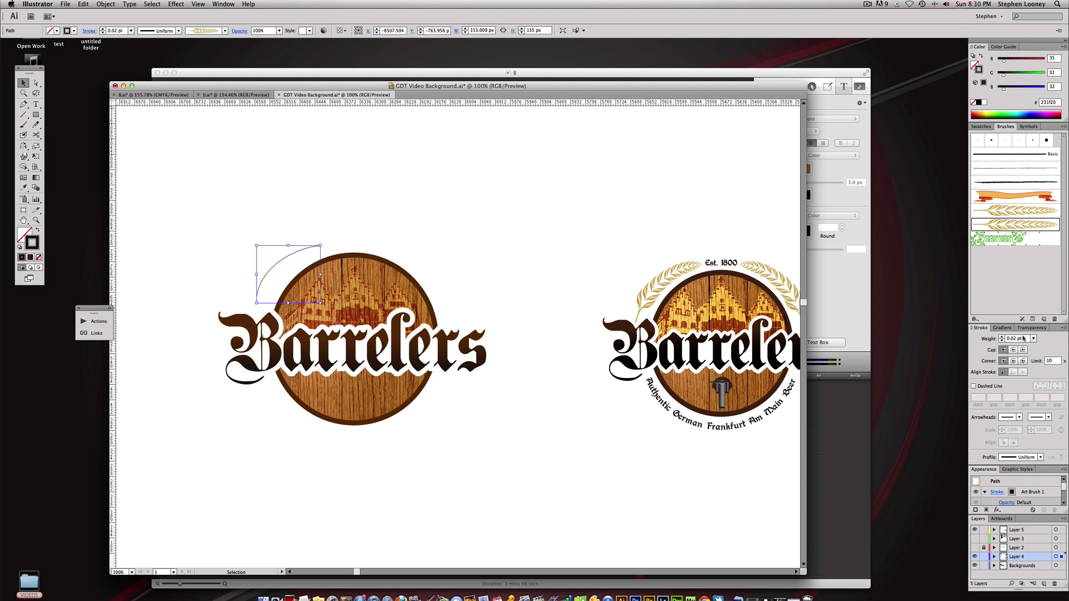
{"action": "left_click", "coordinate": [1014, 340]}
{"action": "type", "text": ".05"}
{"action": "key", "text": "Return"}
{"action": "left_click_drag", "start_coordinate": [189, 216], "coordinate": [381, 349]}
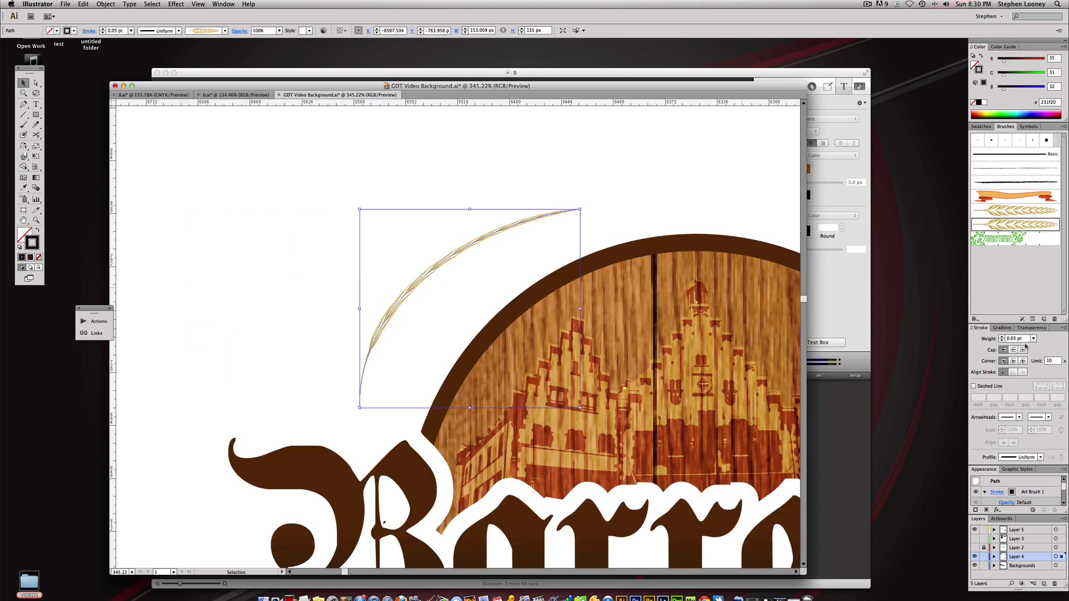
{"action": "left_click", "coordinate": [1014, 339]}
{"action": "key", "text": "Return"}
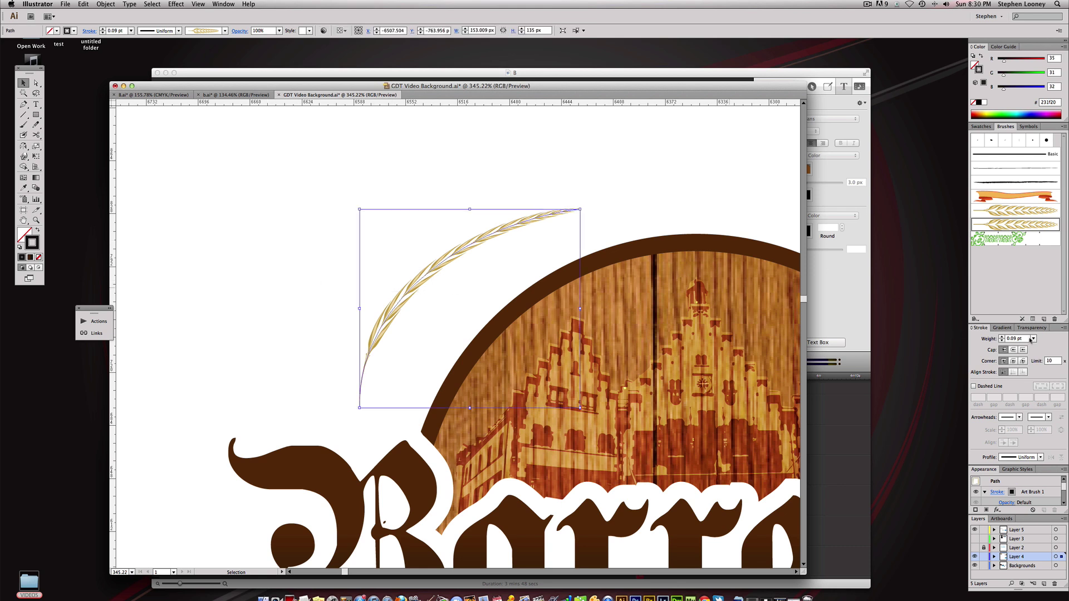
Step: Set the wheat stroke's weight to 0.3 pt and deselect it
{"action": "left_click_drag", "start_coordinate": [1020, 340], "coordinate": [997, 339]}
{"action": "key", "text": "BackSpace"}
{"action": "type", "text": ".3"}
{"action": "left_click", "coordinate": [310, 307]}
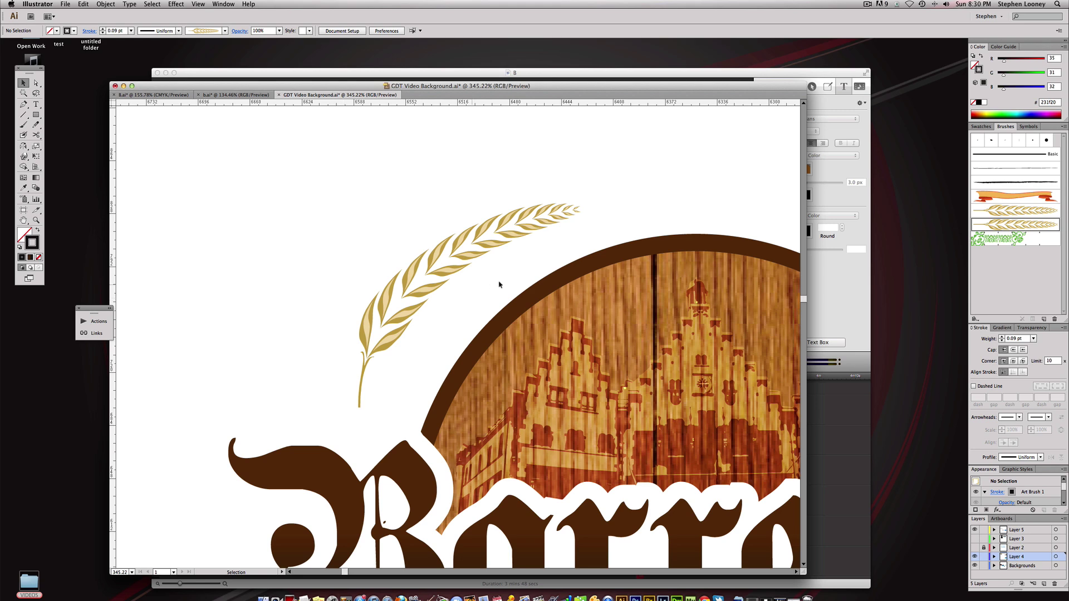
Step: Select the wheat stroke's path and add an anchor point near its middle with the Add Anchor Point tool
{"action": "left_click", "coordinate": [490, 308], "text": "alt+super"}
{"action": "left_click_drag", "start_coordinate": [428, 281], "coordinate": [286, 279]}
{"action": "left_click", "coordinate": [492, 308], "text": "alt+super"}
{"action": "key", "text": "a"}
{"action": "left_click", "coordinate": [286, 246]}
{"action": "left_click", "coordinate": [345, 304], "text": "alt+super"}
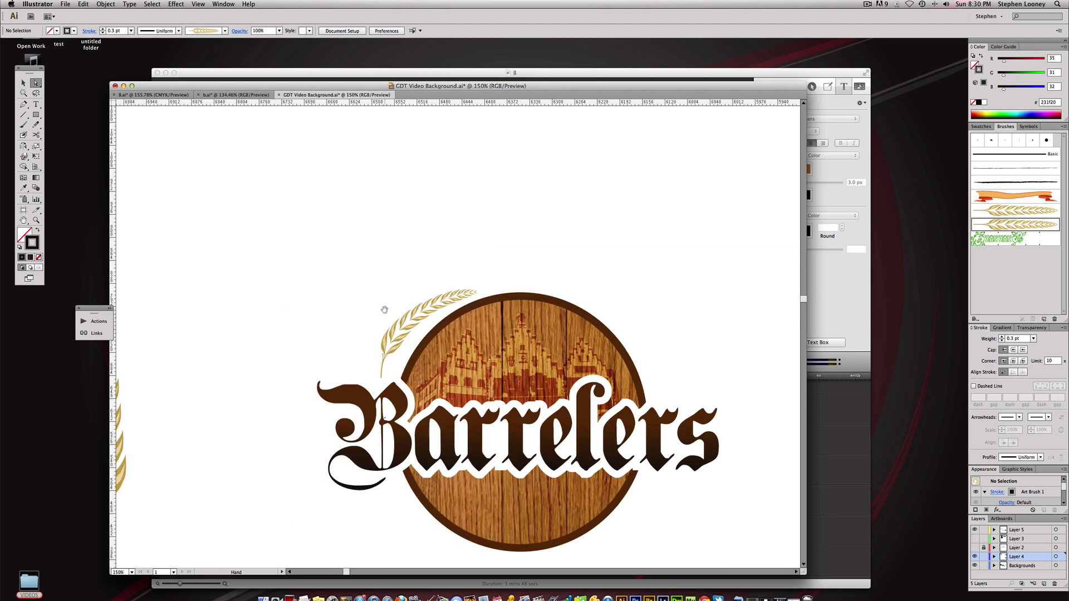
{"action": "left_click_drag", "start_coordinate": [384, 310], "coordinate": [361, 307]}
{"action": "left_click_drag", "start_coordinate": [306, 270], "coordinate": [557, 407]}
{"action": "left_click_drag", "start_coordinate": [282, 203], "coordinate": [364, 263]}
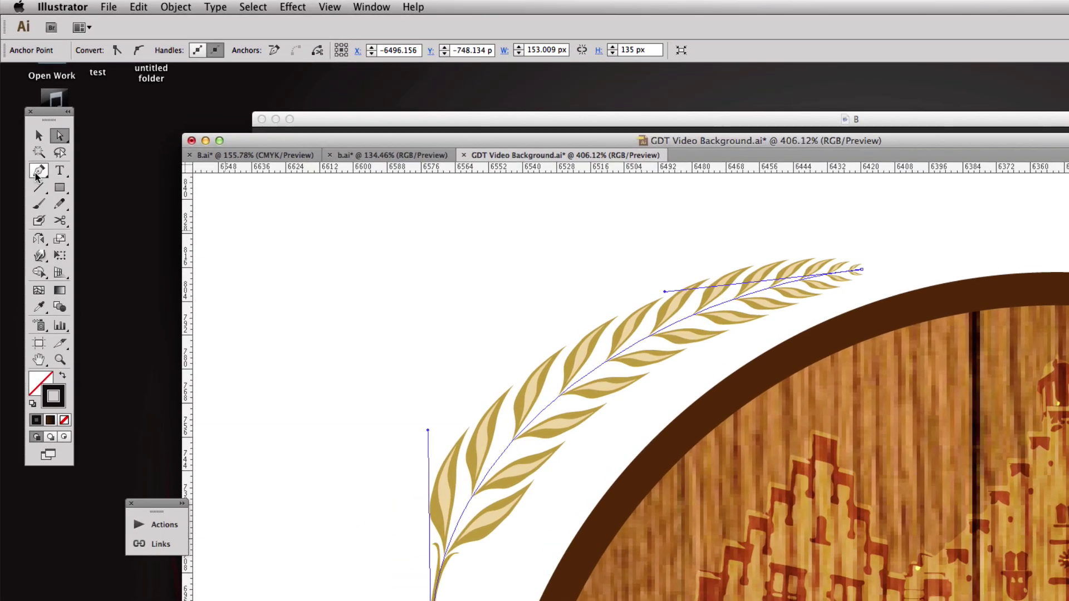
{"action": "left_click", "coordinate": [23, 104]}
{"action": "left_click_drag", "start_coordinate": [36, 177], "coordinate": [101, 195]}
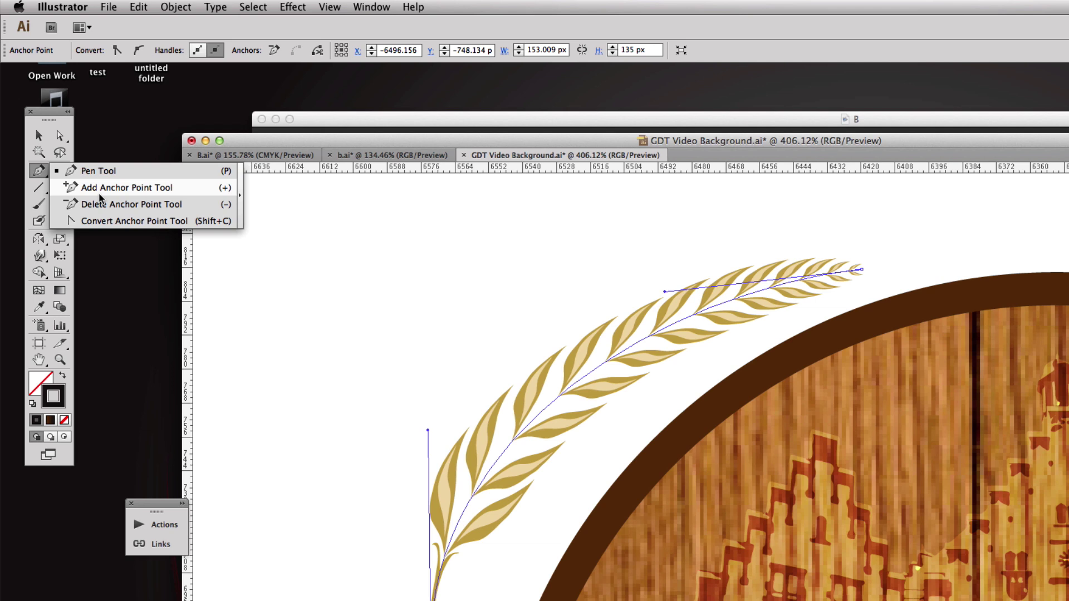
{"action": "left_click_drag", "start_coordinate": [101, 196], "coordinate": [102, 196]}
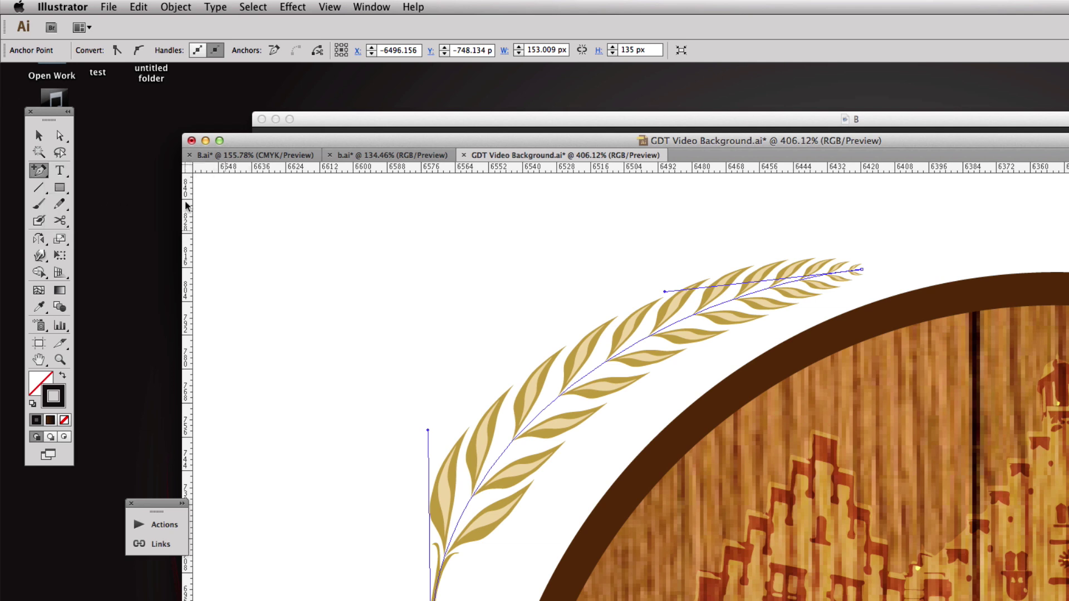
{"action": "left_click", "coordinate": [590, 376]}
Step: Reshape the wheat path by adjusting its middle, stem and tip anchor points and their handles to follow the barrel's curve
{"action": "key", "text": "a"}
{"action": "mouse_move", "coordinate": [586, 370]}
{"action": "left_mouse_down"}
{"action": "mouse_move", "coordinate": [461, 296]}
{"action": "mouse_move", "coordinate": [607, 427]}
{"action": "mouse_move", "coordinate": [614, 363]}
{"action": "left_mouse_up"}
{"action": "left_click_drag", "start_coordinate": [258, 390], "coordinate": [250, 407]}
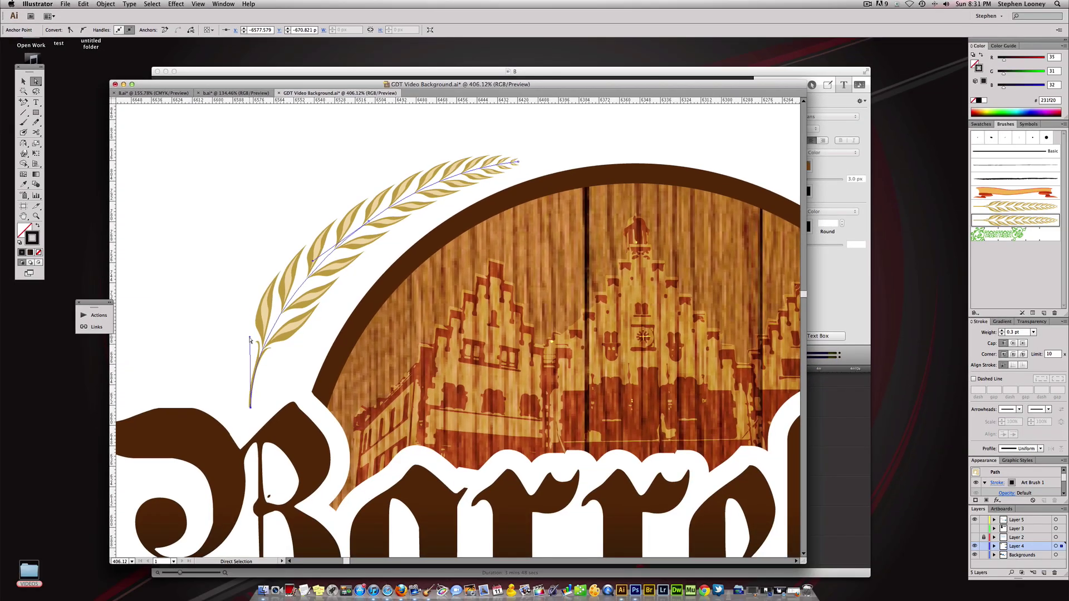
{"action": "left_click_drag", "start_coordinate": [251, 341], "coordinate": [322, 285]}
{"action": "left_click_drag", "start_coordinate": [368, 221], "coordinate": [379, 213]}
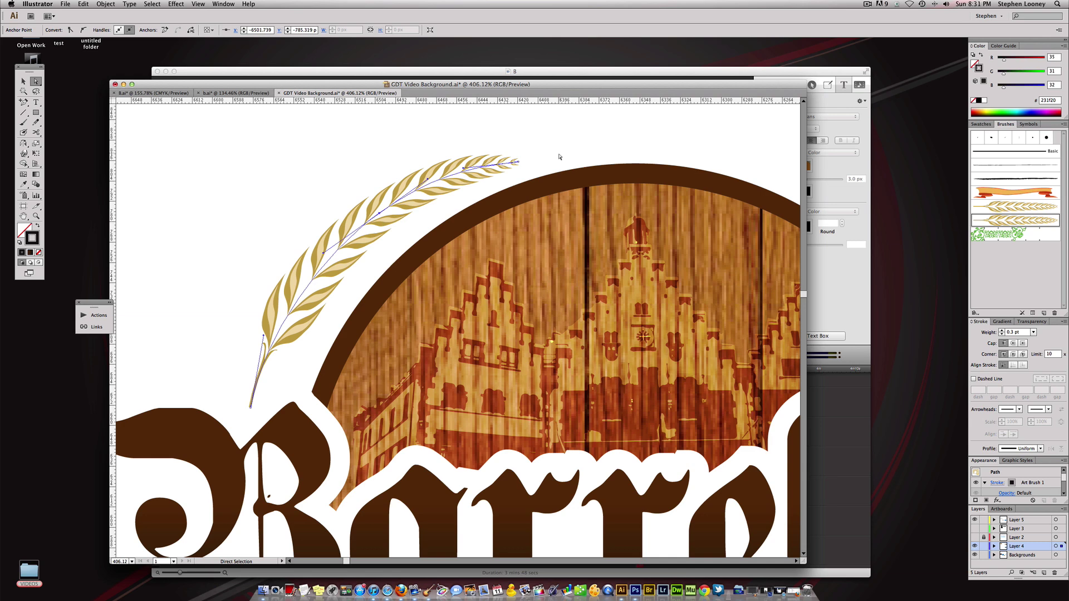
{"action": "left_click_drag", "start_coordinate": [518, 164], "coordinate": [519, 158]}
{"action": "left_click", "coordinate": [464, 162]}
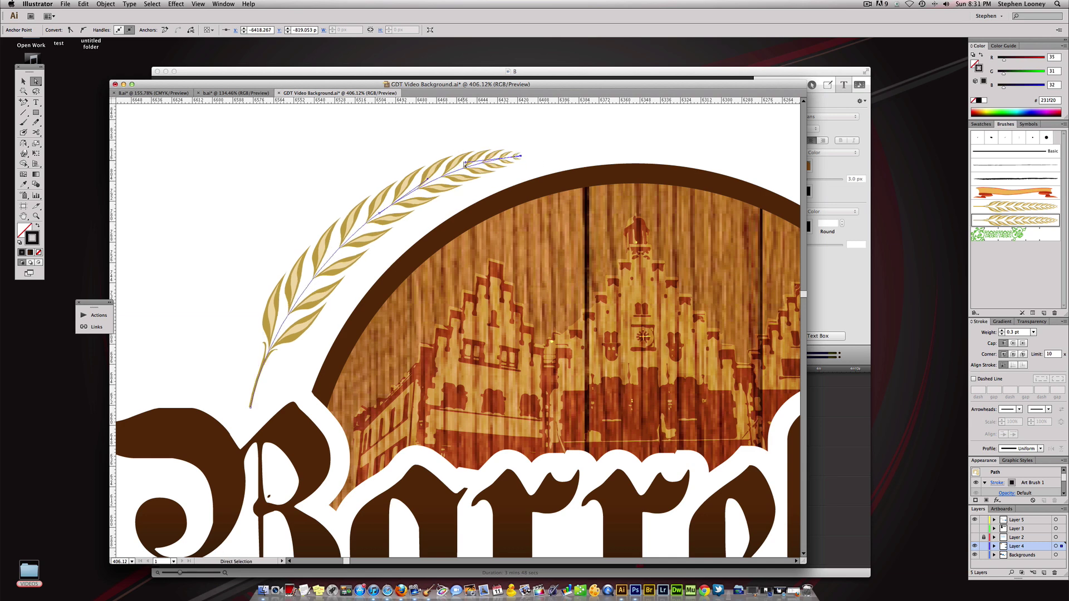
Step: Duplicate the finished wheat stalk to the right side of the barrel, level with the original
{"action": "key", "text": "super+shift+a"}
{"action": "left_click", "coordinate": [568, 327], "text": "alt+super"}
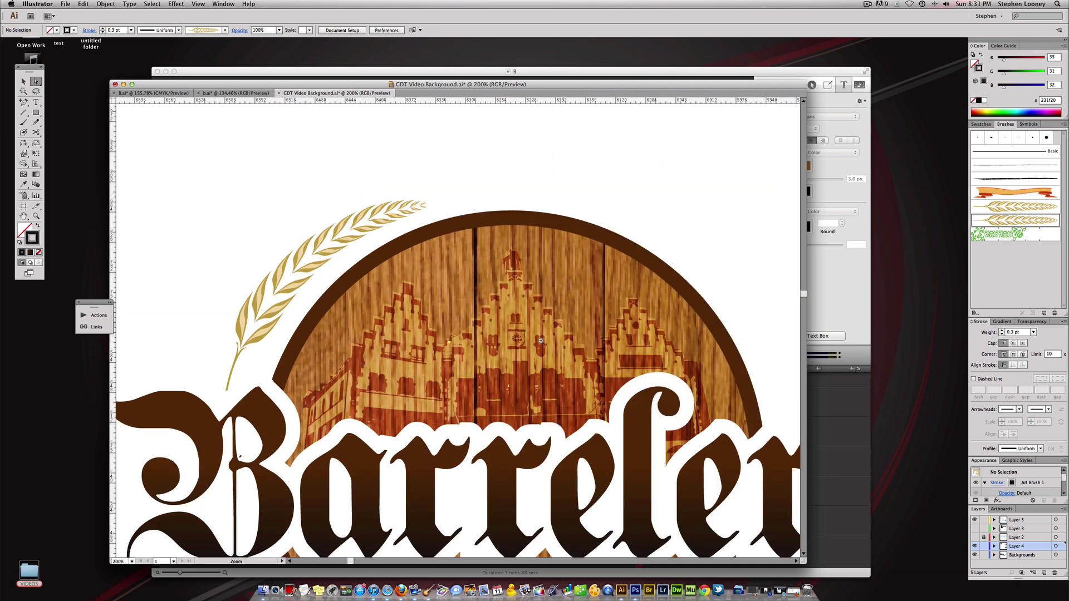
{"action": "left_click", "coordinate": [560, 325], "text": "alt+super"}
{"action": "key", "text": "v"}
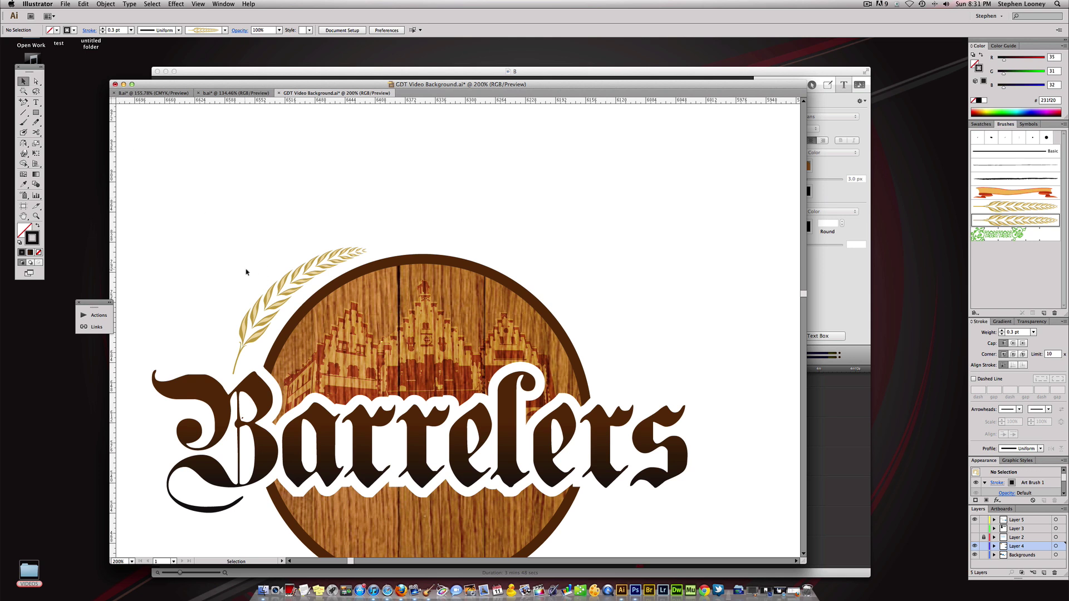
{"action": "left_click", "coordinate": [269, 321]}
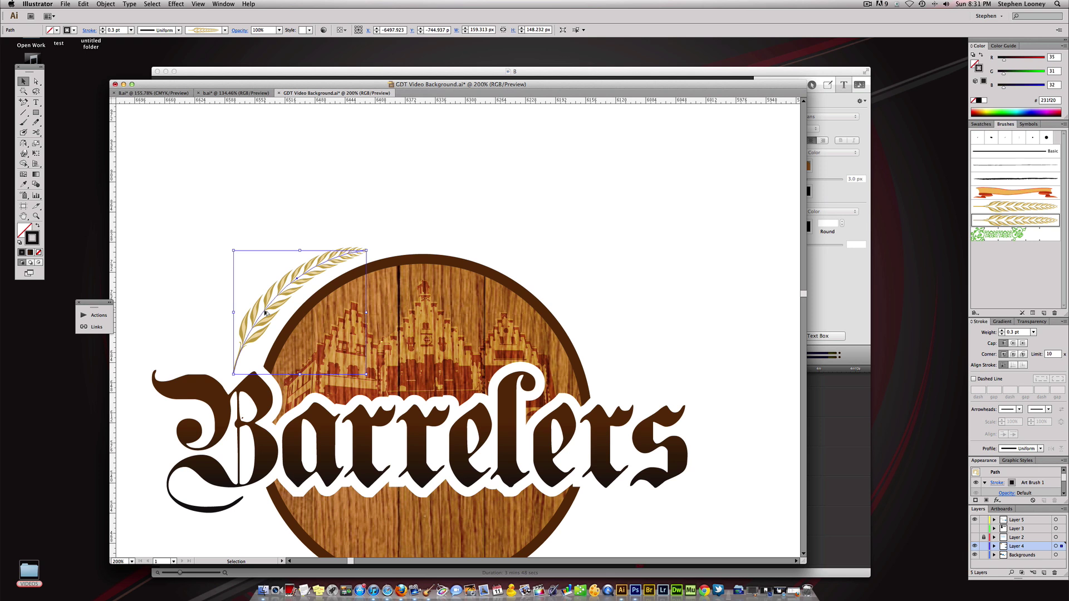
{"action": "left_click_drag", "start_coordinate": [265, 313], "coordinate": [631, 312]}
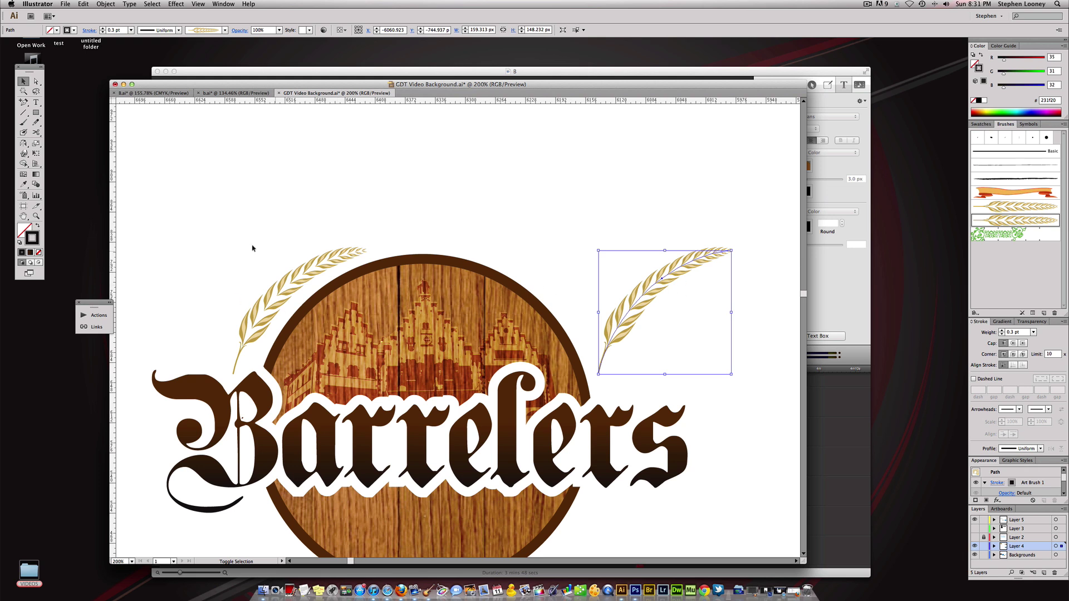
Step: Reflect the copied wheat stalk horizontally and position it along the barrel's upper right edge, mirroring the left stalk
{"action": "key", "text": "o"}
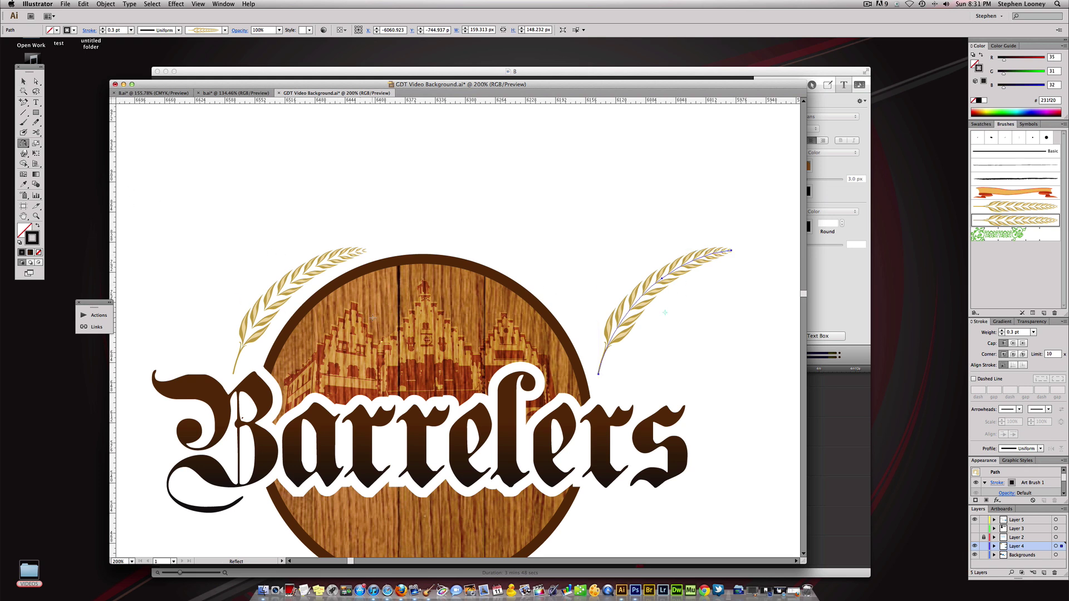
{"action": "left_click_drag", "start_coordinate": [734, 324], "coordinate": [828, 325]}
{"action": "key", "text": "v"}
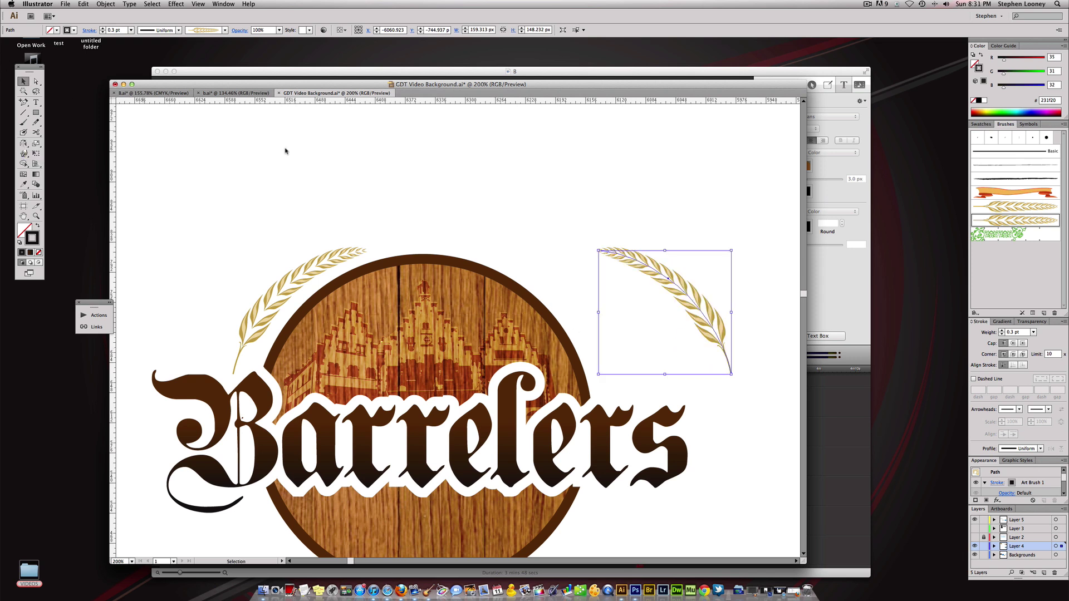
{"action": "left_click_drag", "start_coordinate": [666, 281], "coordinate": [541, 267]}
{"action": "left_click", "coordinate": [556, 224]}
Step: Add the text "Est. 1800" and scale it to about 24 pt, centred above the barrel between the wheat tips
{"action": "key", "text": "t"}
{"action": "left_click", "coordinate": [385, 232]}
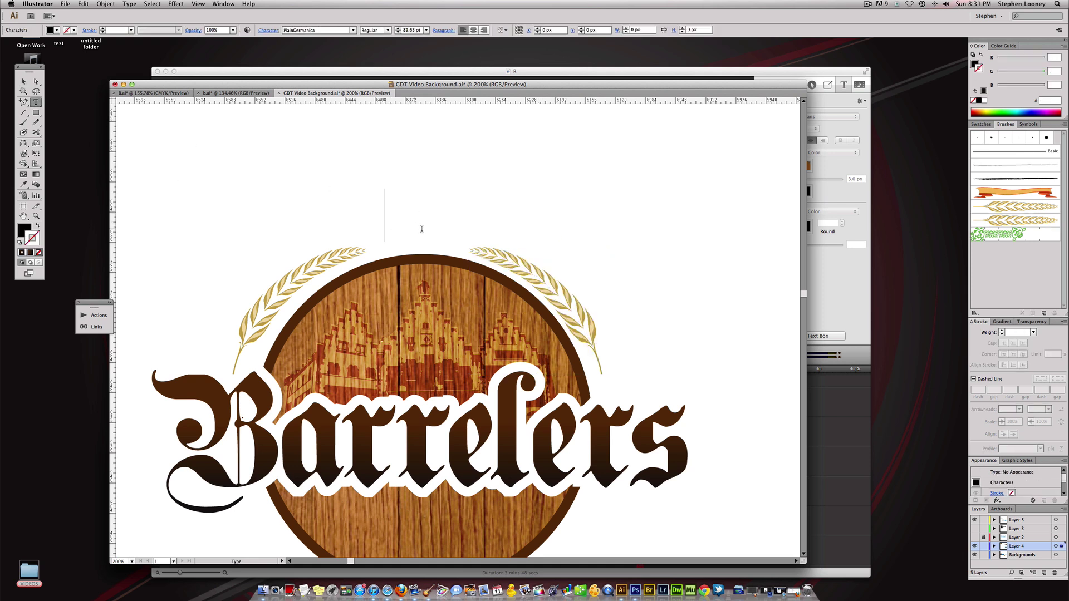
{"action": "type", "text": "Est.  1800"}
{"action": "key", "text": "Escape"}
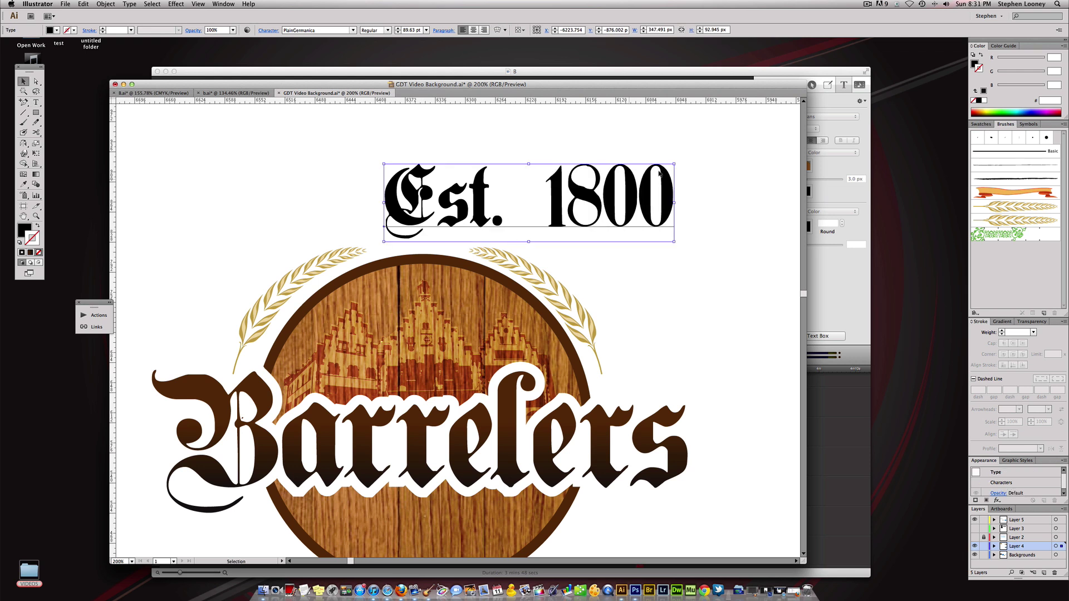
{"action": "left_click_drag", "start_coordinate": [675, 164], "coordinate": [434, 237]}
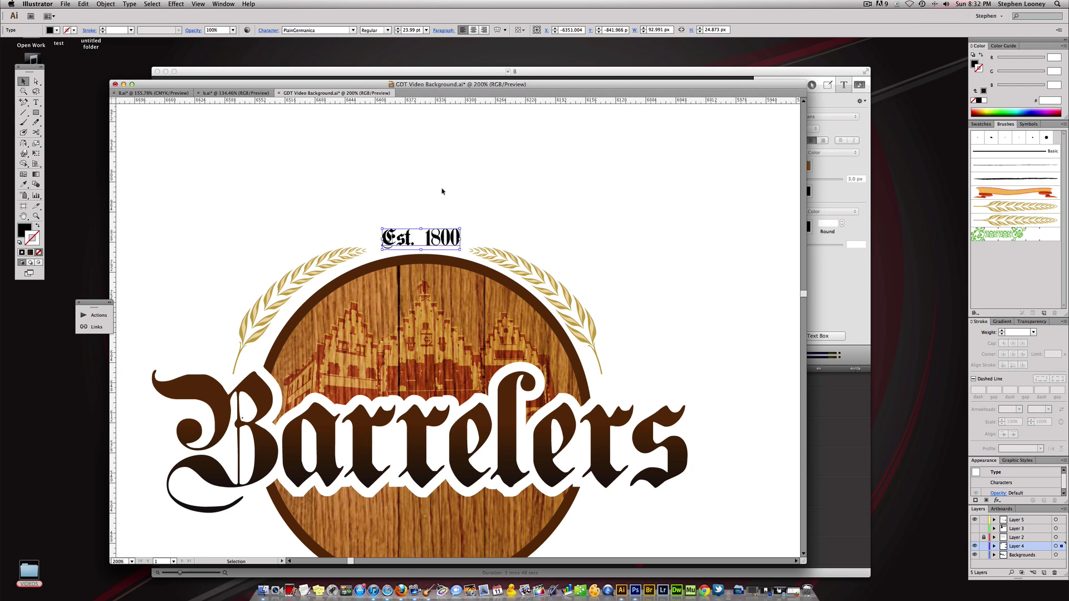
{"action": "left_click", "coordinate": [440, 186]}
Step: Select both wheat stalks, move them slightly upward around the barrel and deselect them
{"action": "key", "text": "super+minus"}
{"action": "left_click_drag", "start_coordinate": [475, 189], "coordinate": [470, 215]}
{"action": "left_click", "coordinate": [337, 310]}
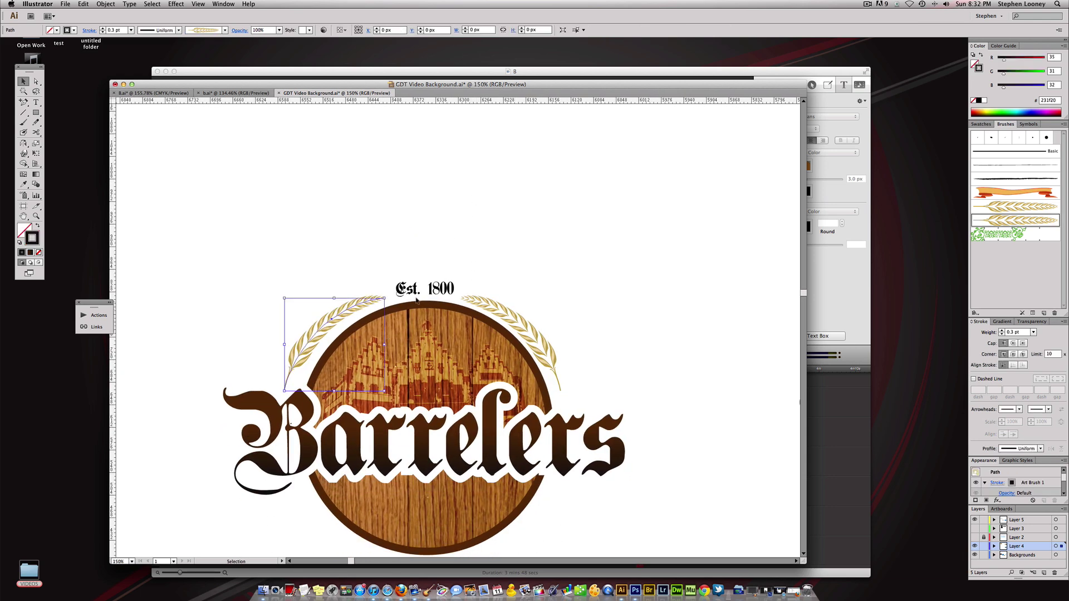
{"action": "left_click_drag", "start_coordinate": [487, 306], "coordinate": [487, 300]}
{"action": "left_click", "coordinate": [484, 281]}
Step: Draw a circle slightly larger than the barrel in the empty space below the logo
{"action": "key", "text": "space"}
{"action": "left_click", "coordinate": [471, 376], "text": "alt+super"}
{"action": "left_click_drag", "start_coordinate": [483, 391], "coordinate": [378, 331]}
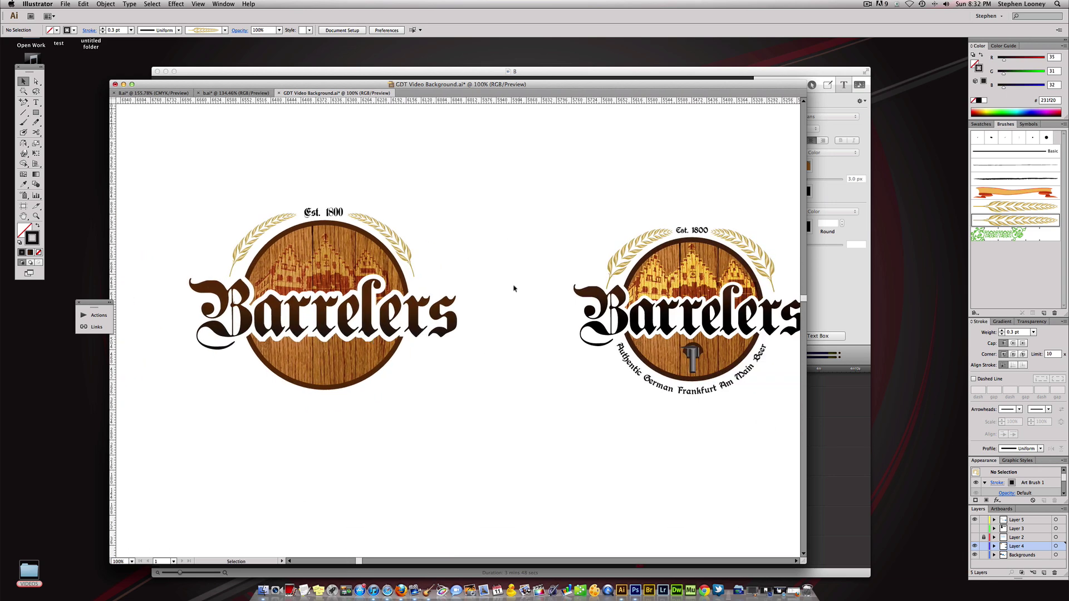
{"action": "left_click_drag", "start_coordinate": [469, 375], "coordinate": [451, 367]}
{"action": "left_click_drag", "start_coordinate": [457, 295], "coordinate": [475, 288]}
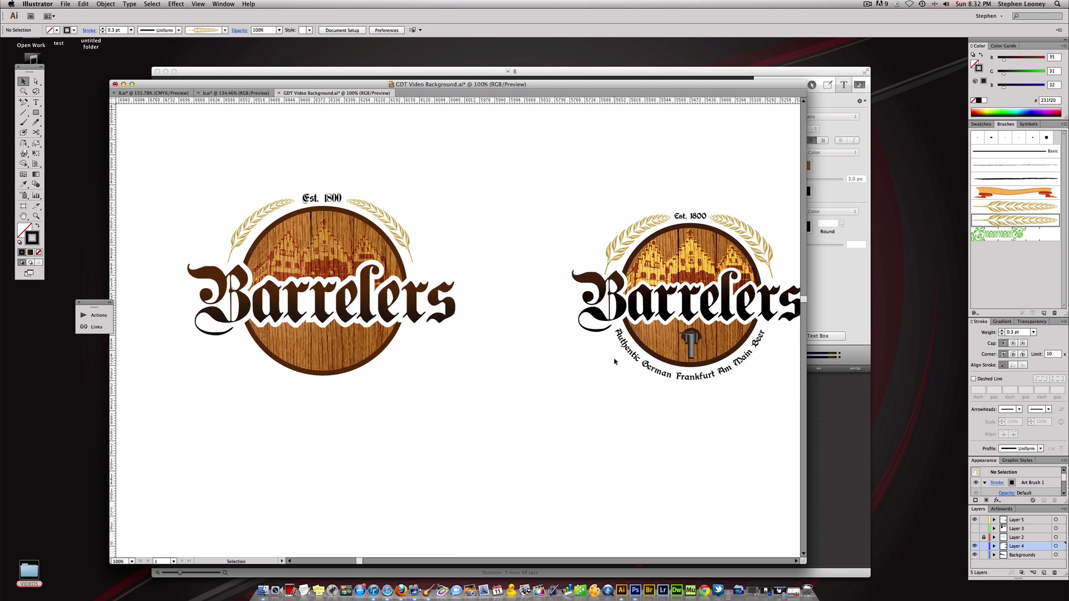
{"action": "left_click", "coordinate": [638, 359]}
{"action": "left_click", "coordinate": [560, 379]}
{"action": "left_click_drag", "start_coordinate": [35, 112], "coordinate": [68, 134]}
{"action": "mouse_move", "coordinate": [333, 391]}
{"action": "left_mouse_down"}
{"action": "mouse_move", "coordinate": [308, 276]}
{"action": "mouse_move", "coordinate": [331, 394]}
{"action": "mouse_move", "coordinate": [418, 450]}
{"action": "mouse_move", "coordinate": [397, 274]}
{"action": "left_mouse_up"}
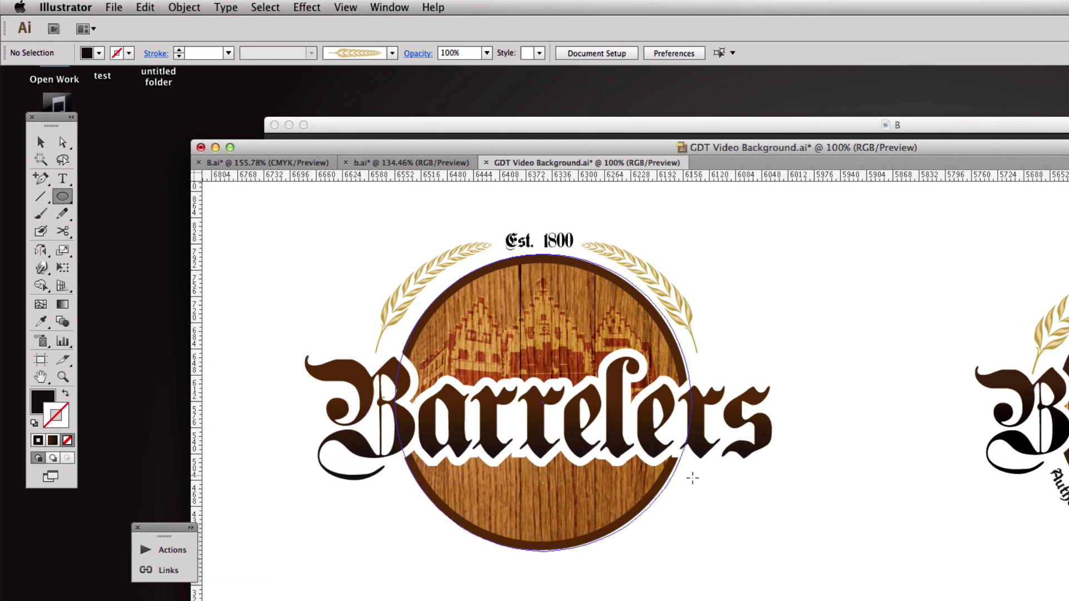
{"action": "left_click_drag", "start_coordinate": [692, 478], "coordinate": [694, 600]}
Step: Turn the circle into a type path and enter "Authentic" starting from its lower left side
{"action": "left_click_drag", "start_coordinate": [62, 178], "coordinate": [130, 218]}
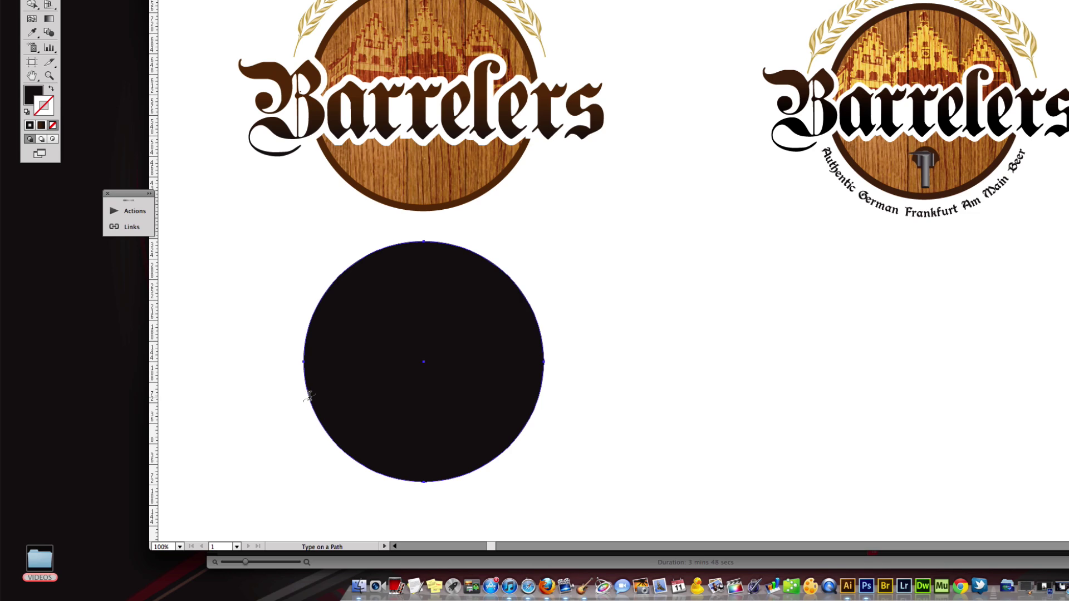
{"action": "left_click", "coordinate": [308, 397]}
{"action": "type", "text": "Authentic"}
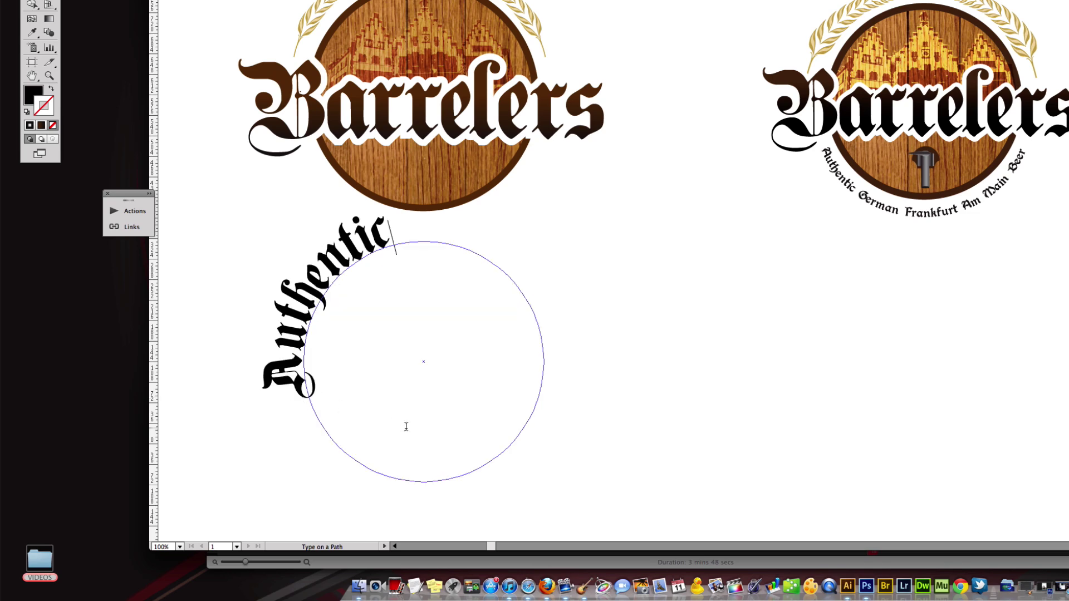
Step: Select the whole word on the circle and reduce its font size to suit a small tagline
{"action": "key", "text": "Escape"}
{"action": "double_click", "coordinate": [353, 220]}
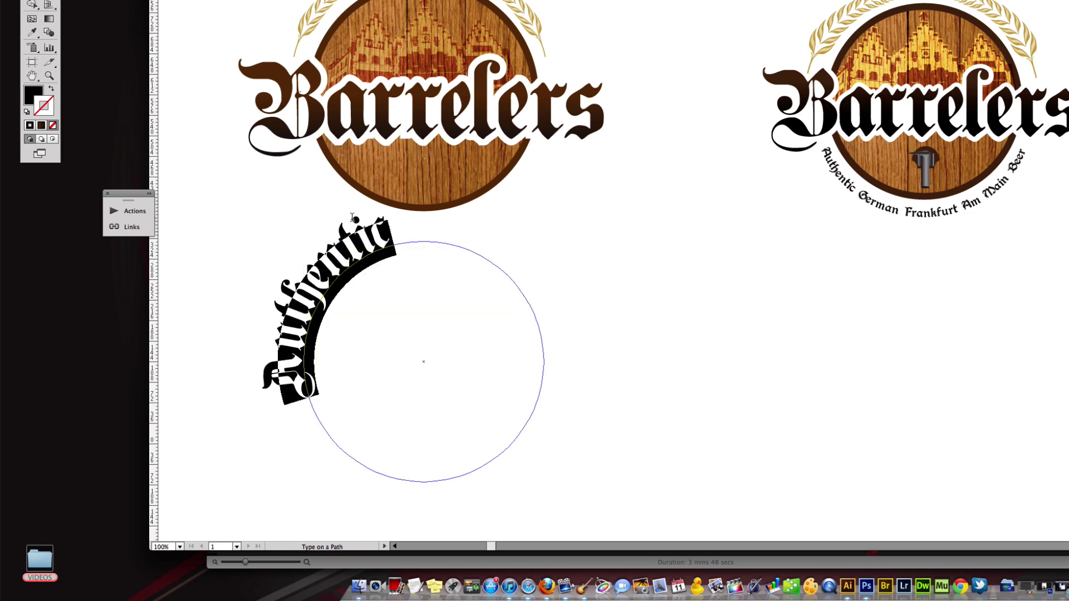
{"action": "scroll", "coordinate": [354, 265], "scroll_direction": "up", "scroll_amount": 3}
{"action": "key", "text": "super+a"}
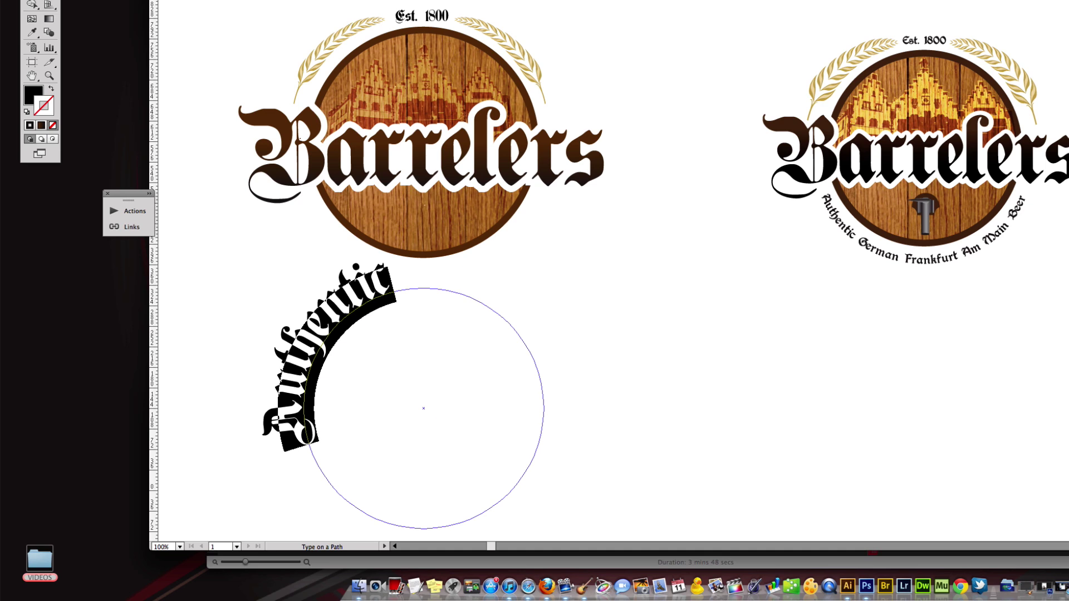
{"action": "key", "text": "super+shift+comma"}
{"action": "key", "text": "super+shift+comma"}
{"action": "key", "text": "super+shift+comma"}
{"action": "key", "text": "super+shift+comma"}
{"action": "key", "text": "super+shift+comma"}
{"action": "key", "text": "super+shift+comma"}
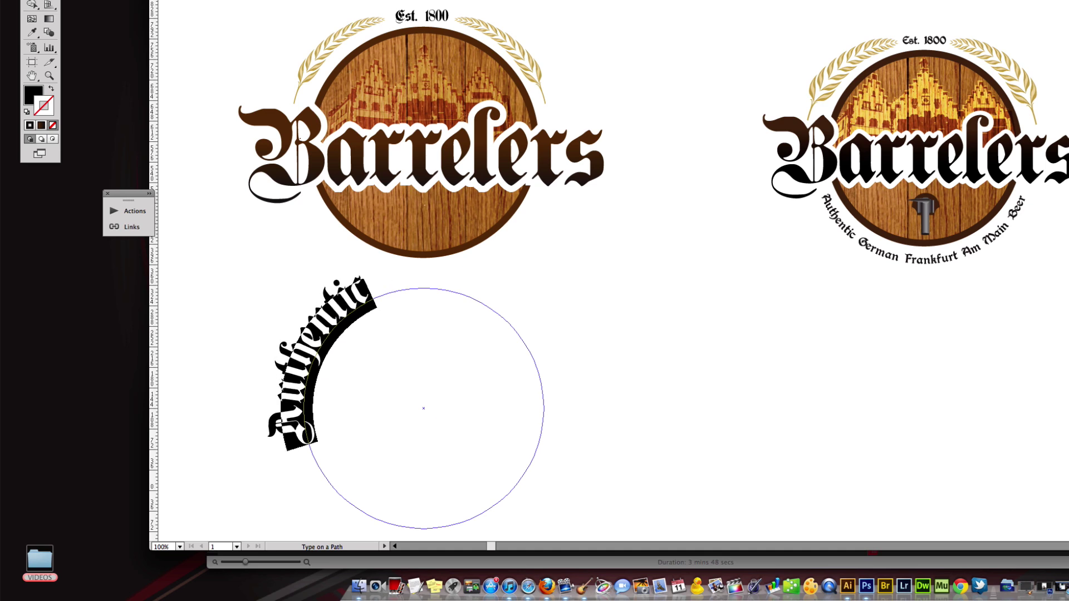
{"action": "key", "text": "super+shift+comma"}
{"action": "key", "text": "super+shift+comma"}
{"action": "key", "text": "super+shift+comma"}
{"action": "key", "text": "super+shift+comma"}
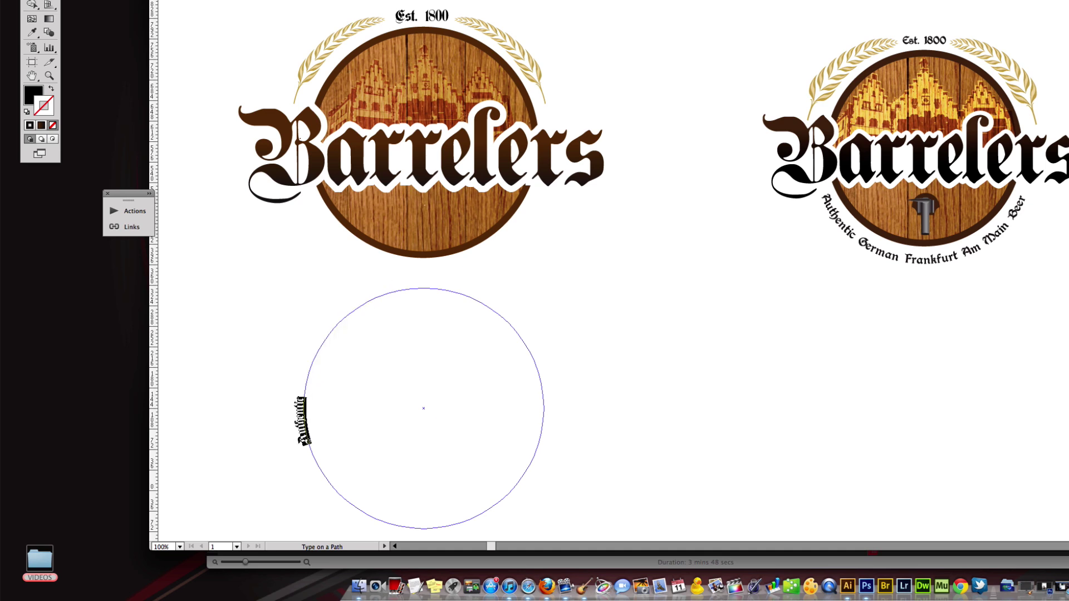
{"action": "key", "text": "super+shift+period"}
Step: Complete the circular tagline so it reads "Authentic German Frankfurt Am Main Beer" and deselect it
{"action": "key", "text": "Right"}
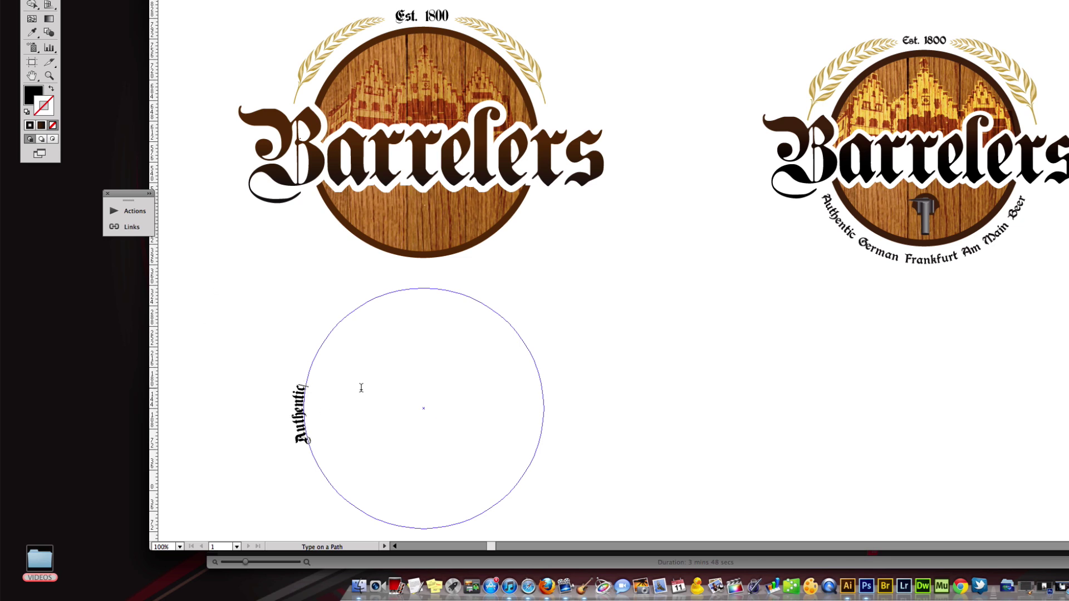
{"action": "type", "text": "German Fra"}
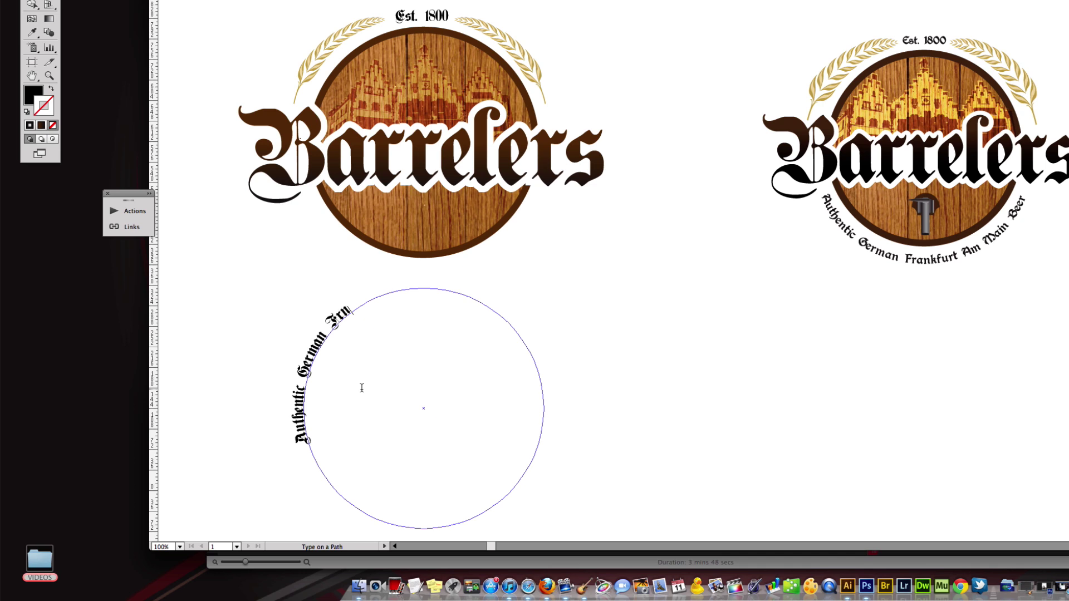
{"action": "type", "text": "nkf"}
{"action": "type", "text": "urt Am Main Beer"}
{"action": "key", "text": "Escape"}
{"action": "left_click", "coordinate": [552, 267]}
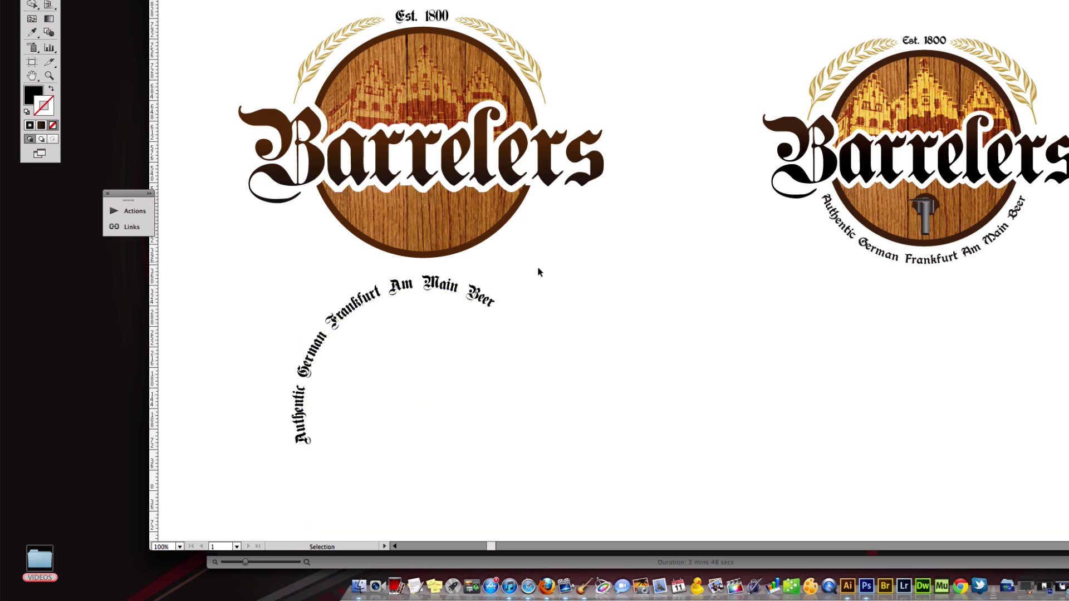
Step: Flip the tagline to the inside of its circular path so it curves along the circle's lower half
{"action": "left_click", "coordinate": [426, 286]}
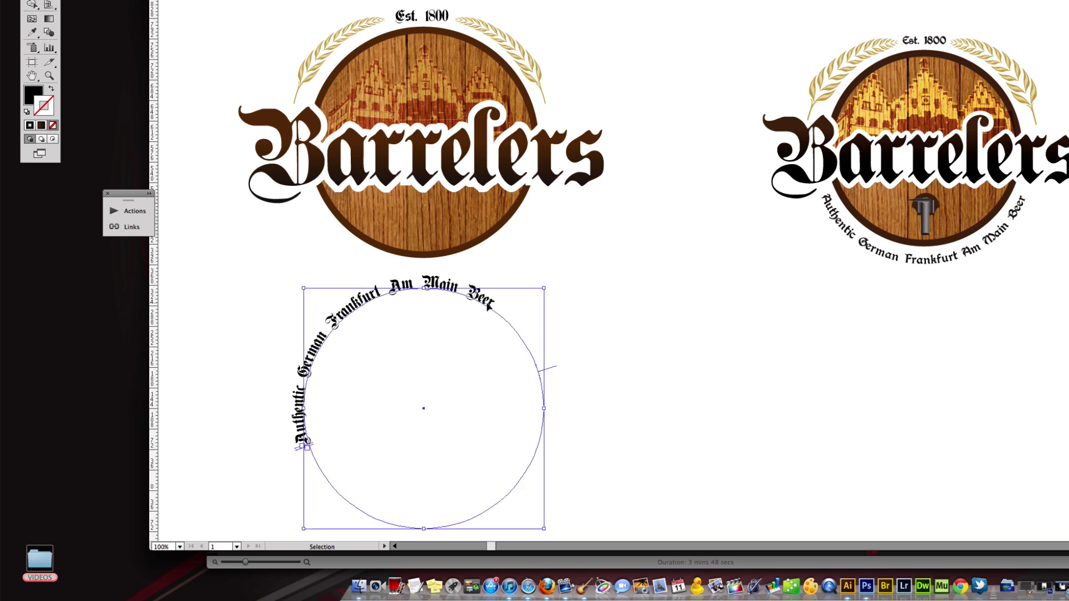
{"action": "left_click", "coordinate": [857, 233]}
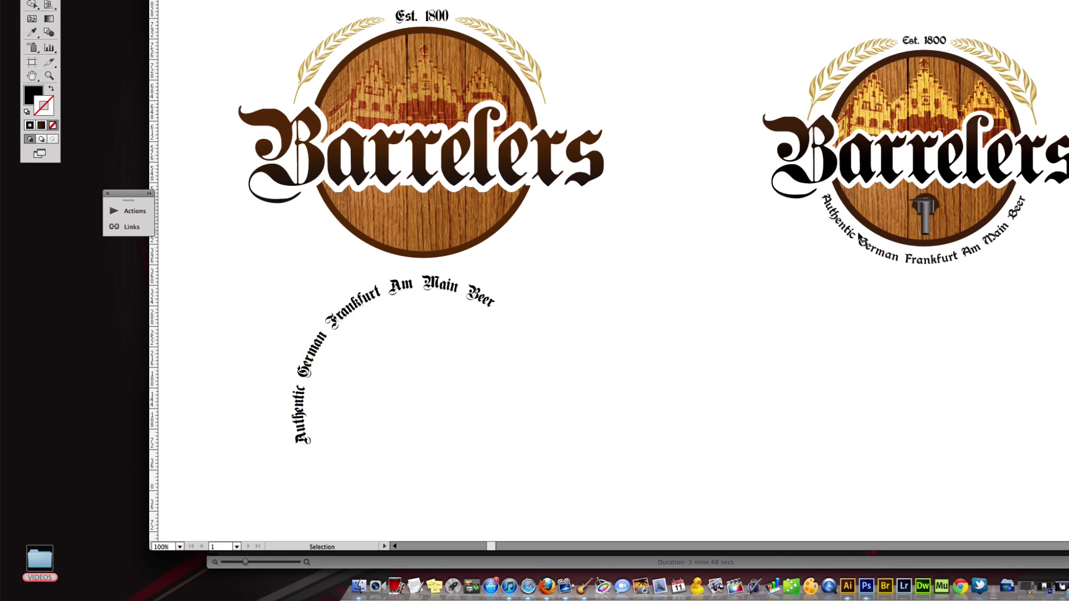
{"action": "left_click", "coordinate": [855, 239]}
{"action": "left_click", "coordinate": [711, 298]}
{"action": "key", "text": "a"}
{"action": "left_click", "coordinate": [453, 291]}
{"action": "scroll", "coordinate": [371, 395], "scroll_direction": "down", "scroll_amount": 2}
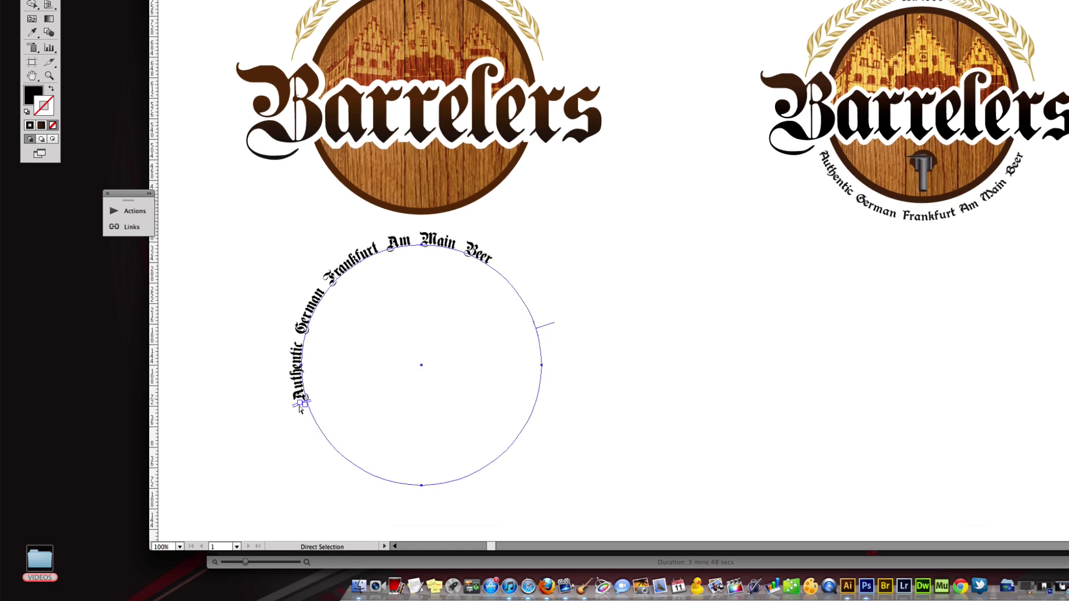
{"action": "left_click_drag", "start_coordinate": [551, 330], "coordinate": [530, 336]}
Step: Move the curved tagline around the barrel's lower half, scale it down slightly and shift it just below the barrel's edge
{"action": "key", "text": "v"}
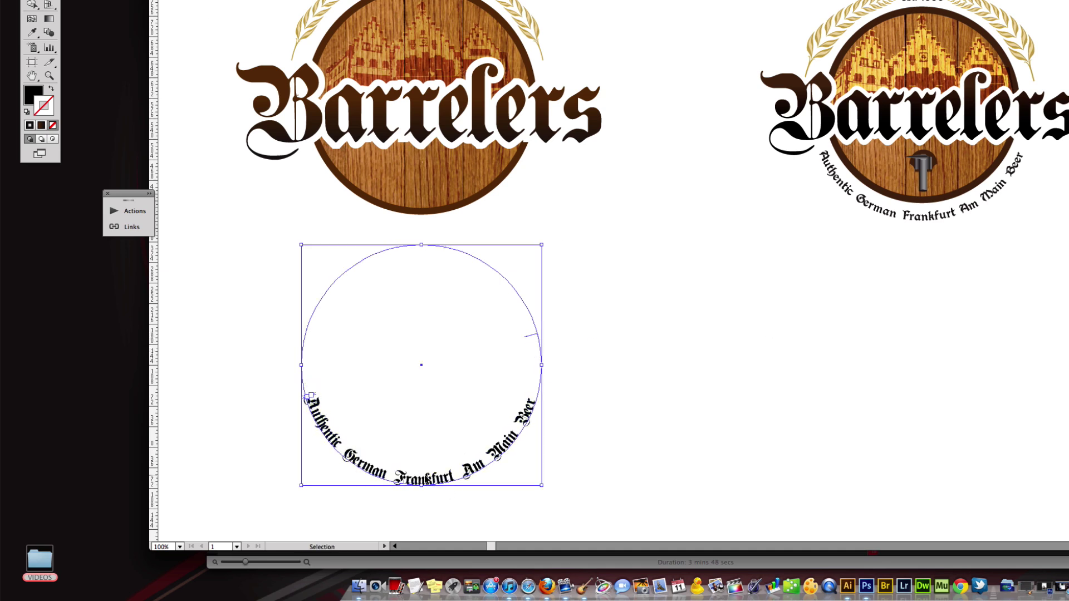
{"action": "left_click_drag", "start_coordinate": [424, 477], "coordinate": [423, 246]}
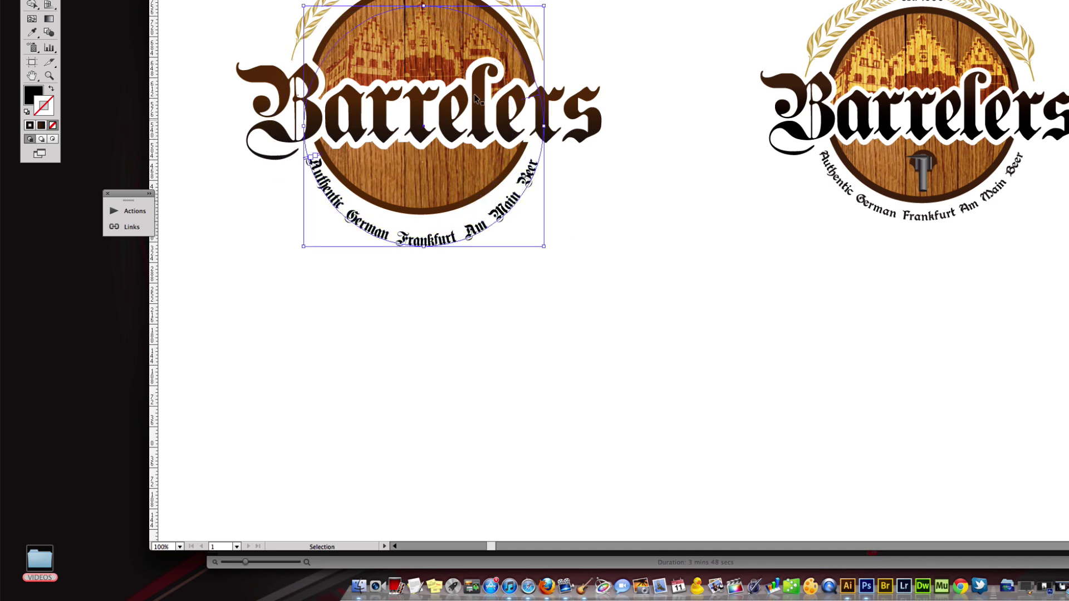
{"action": "scroll", "coordinate": [434, 226], "scroll_direction": "right", "scroll_amount": 2}
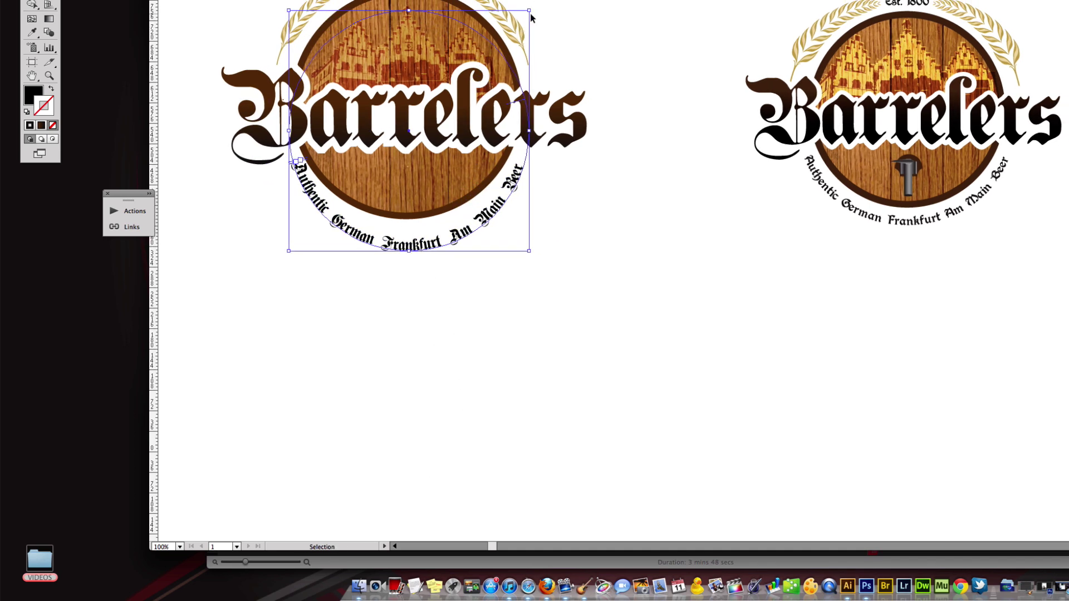
{"action": "left_click_drag", "start_coordinate": [530, 12], "coordinate": [525, 23]}
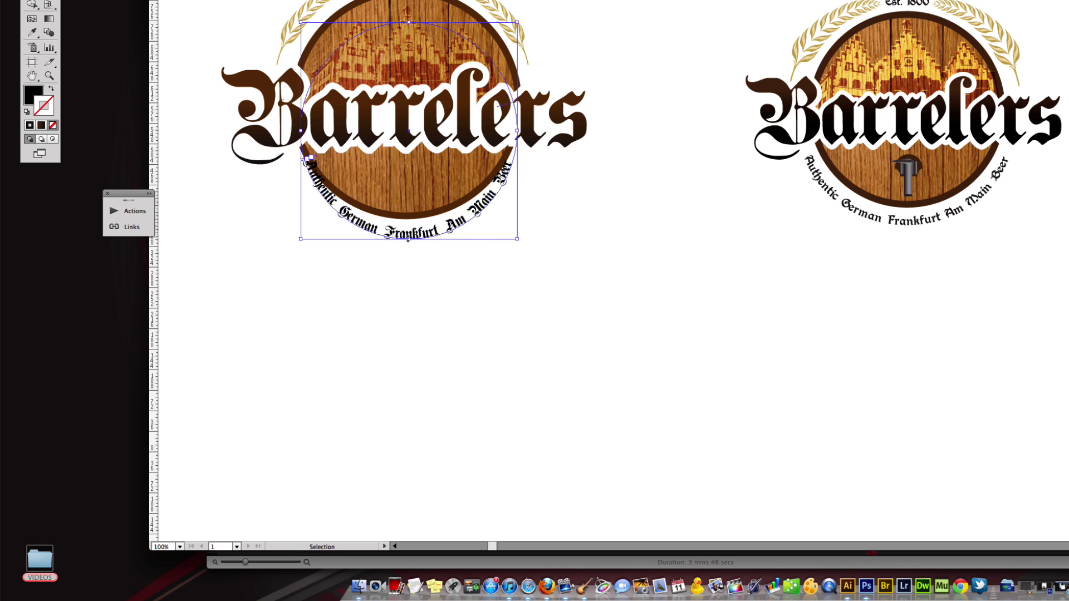
{"action": "key", "text": "shift+super+a"}
{"action": "left_click_drag", "start_coordinate": [400, 240], "coordinate": [400, 260]}
{"action": "left_click", "coordinate": [404, 266]}
Step: Raise the bottom anchor point of the tagline's path to bring the lettering closer to the barrel's lower edge
{"action": "key", "text": "a"}
{"action": "left_click", "coordinate": [404, 258]}
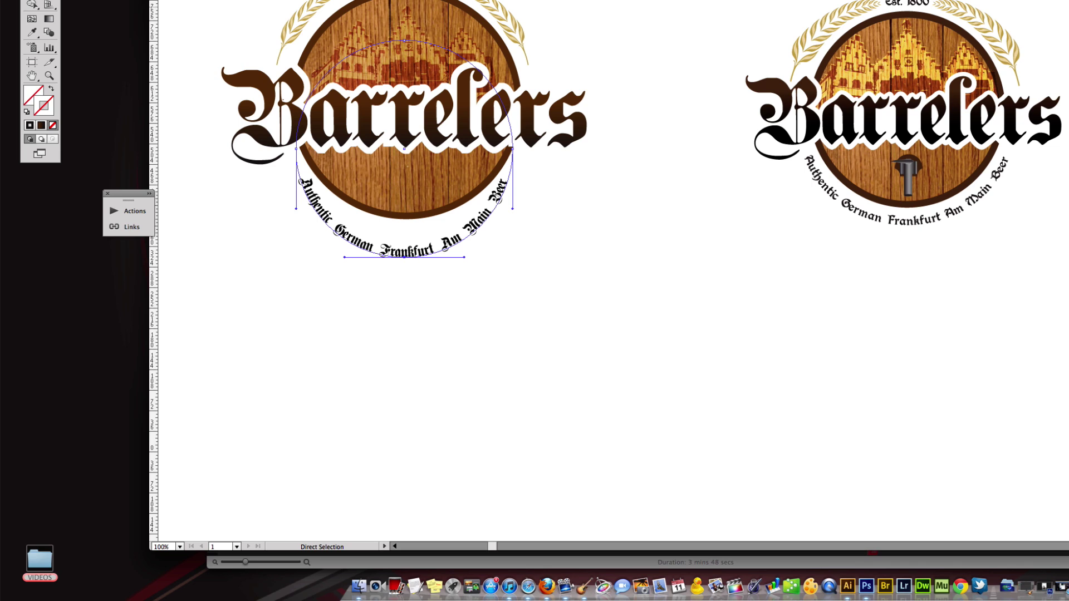
{"action": "left_click_drag", "start_coordinate": [404, 258], "coordinate": [406, 243]}
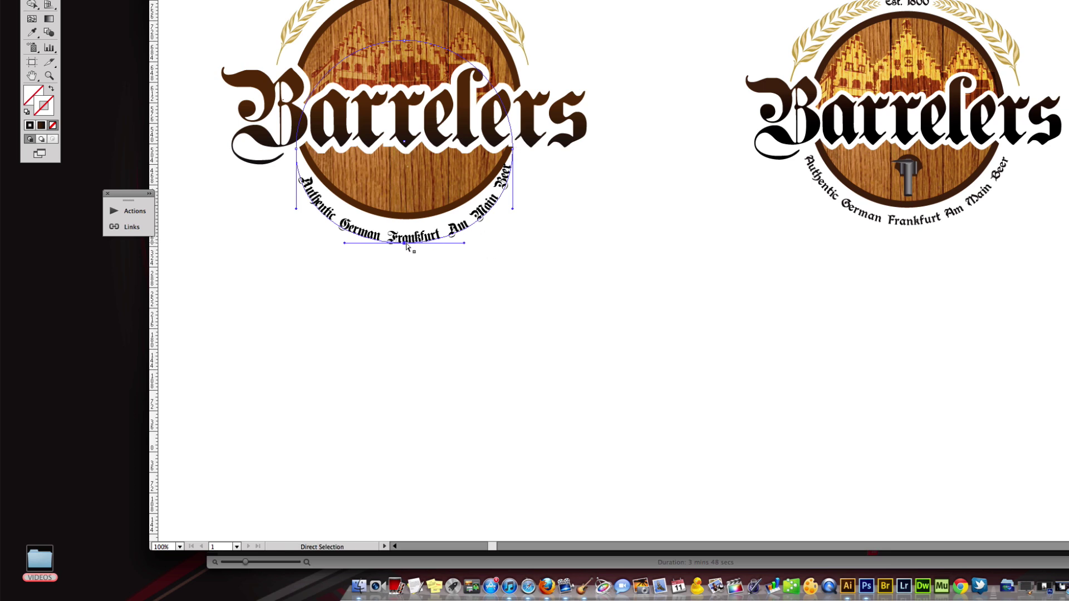
Step: Try raising the path's bottom anchor point a little further, and undo that adjustment
{"action": "left_click_drag", "start_coordinate": [404, 243], "coordinate": [409, 238]}
{"action": "left_click", "coordinate": [539, 224]}
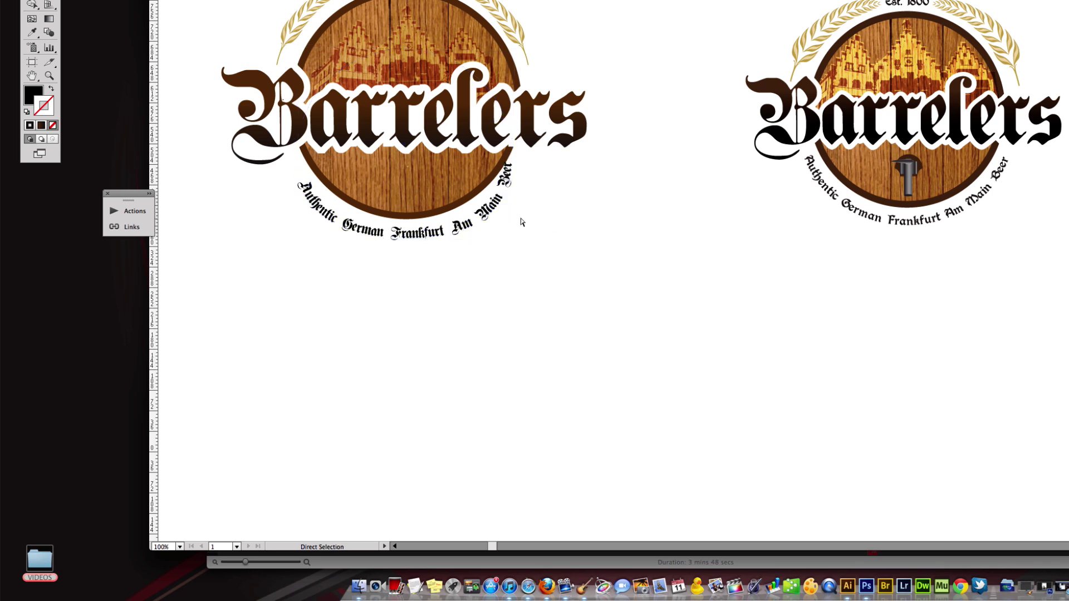
{"action": "left_click", "coordinate": [476, 216]}
{"action": "key", "text": "super+z"}
{"action": "key", "text": "super+z"}
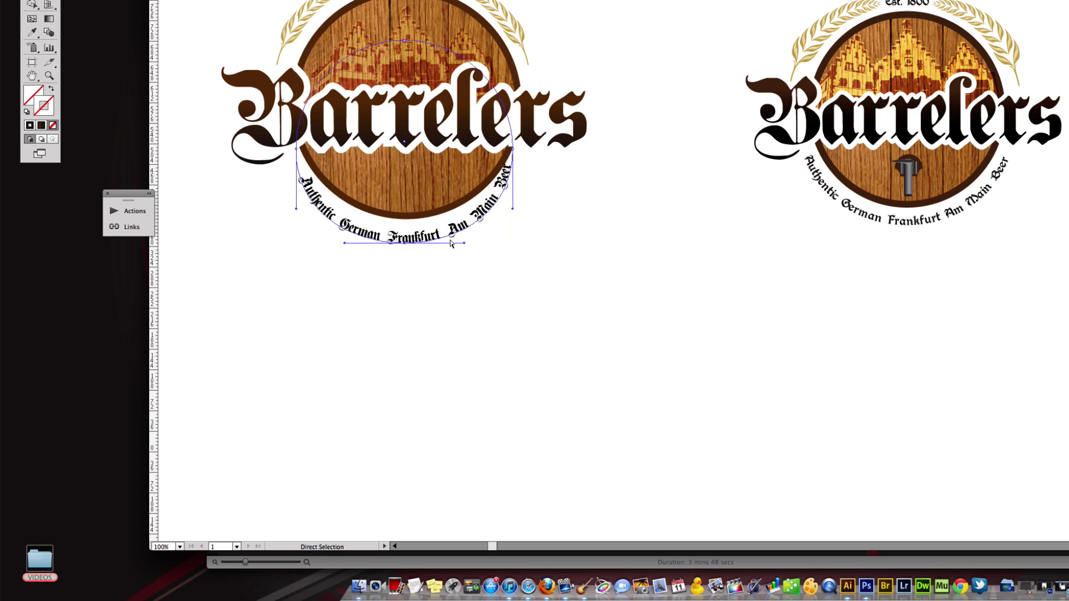
Step: Pull the right anchor point of the tagline's path outward to clear the barrel's edge, and undo the extra handle adjustment
{"action": "left_click_drag", "start_coordinate": [513, 149], "coordinate": [520, 148]}
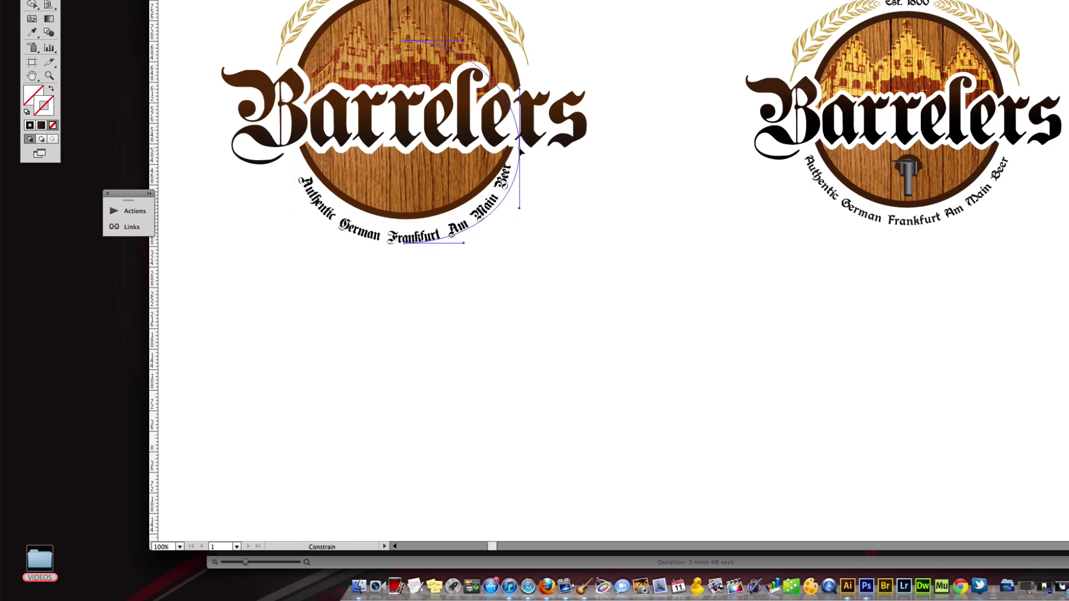
{"action": "left_click_drag", "start_coordinate": [518, 208], "coordinate": [515, 216]}
{"action": "key", "text": "super+z"}
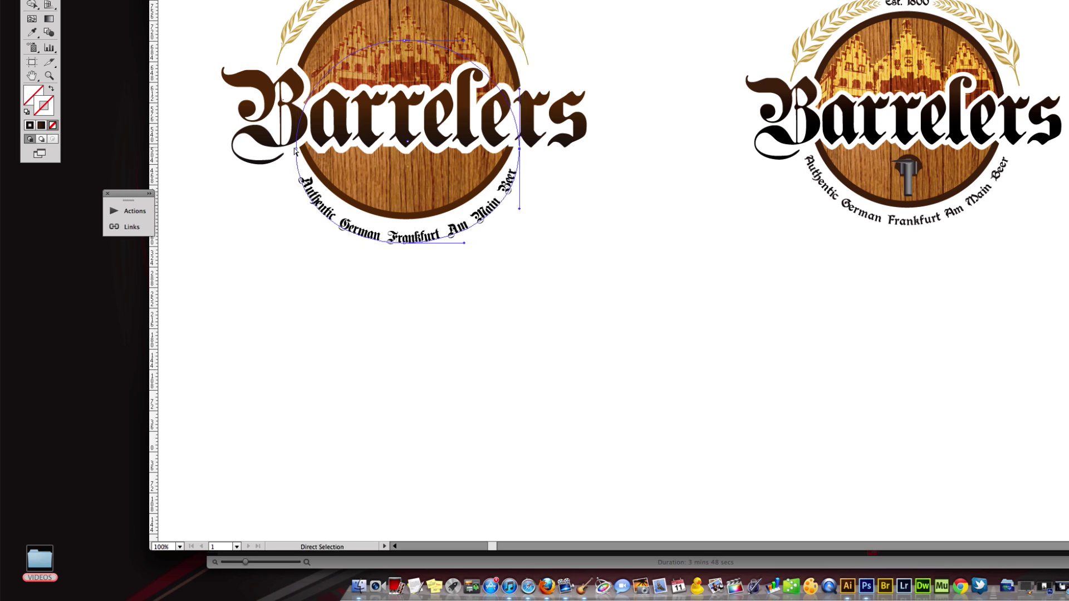
Step: Pull the left anchor point of the tagline's path slightly outward from the barrel's edge
{"action": "left_click_drag", "start_coordinate": [295, 150], "coordinate": [288, 152]}
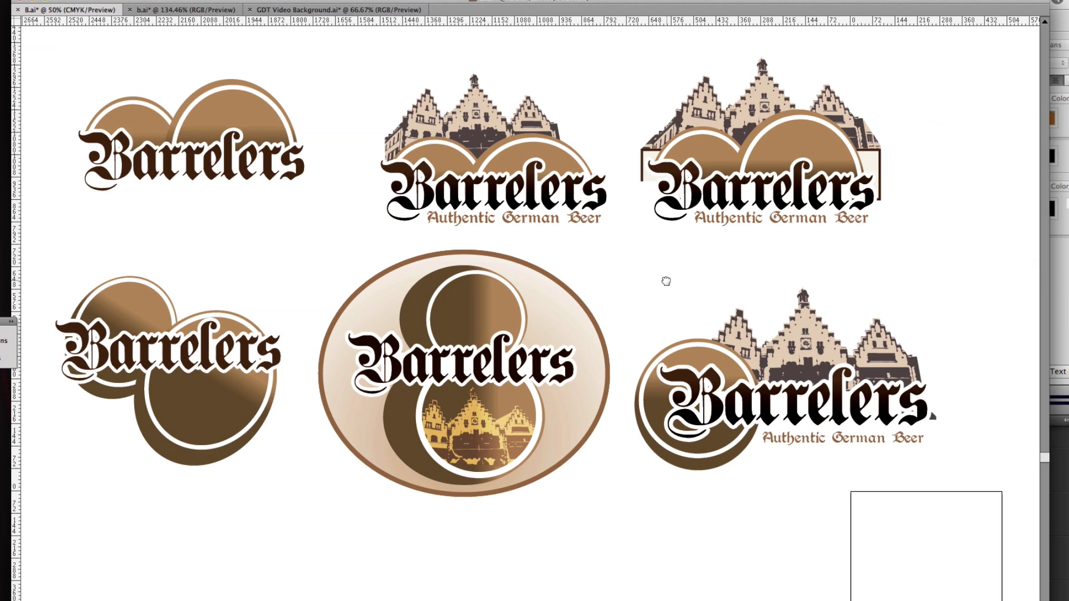
Step: In the logo concepts document, try shifting the second concept's gabled buildings sideways, and undo the move
{"action": "left_click_drag", "start_coordinate": [697, 326], "coordinate": [697, 329]}
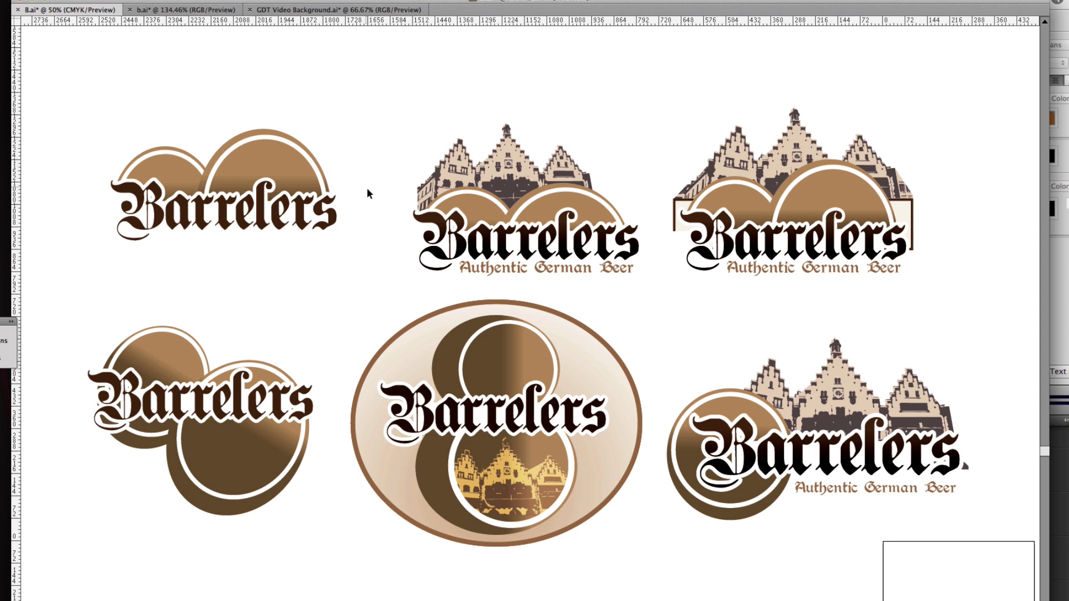
{"action": "left_click_drag", "start_coordinate": [371, 195], "coordinate": [374, 207]}
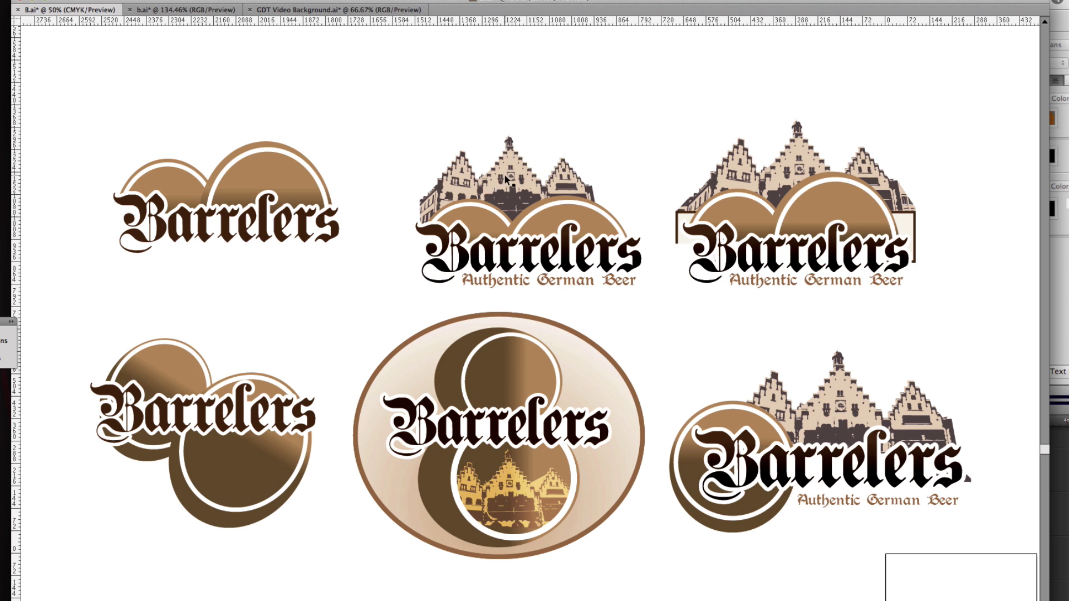
{"action": "left_click_drag", "start_coordinate": [505, 177], "coordinate": [528, 176]}
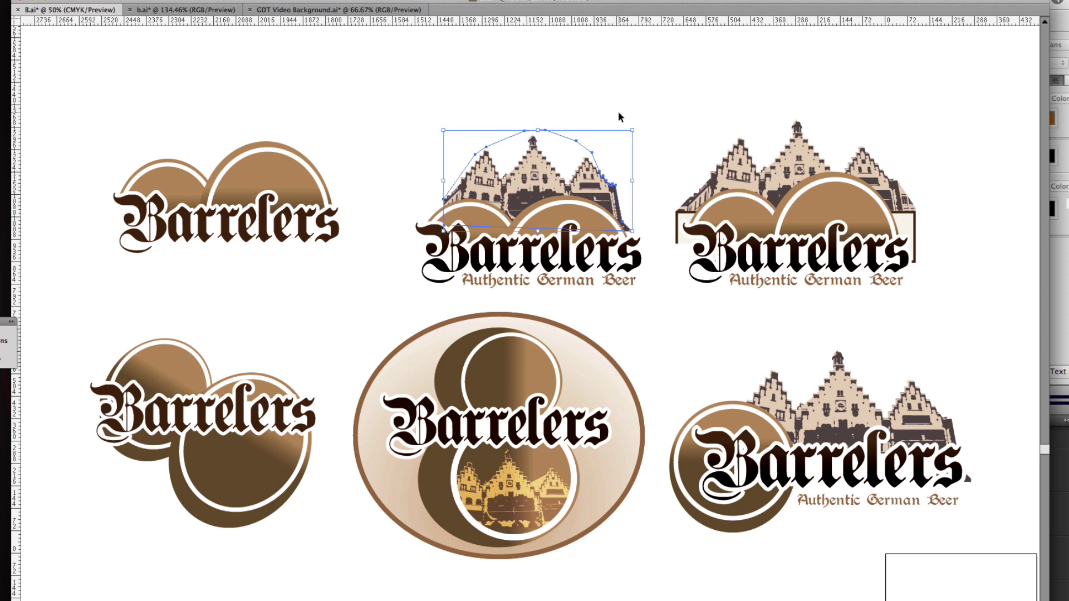
{"action": "key", "text": "super+z"}
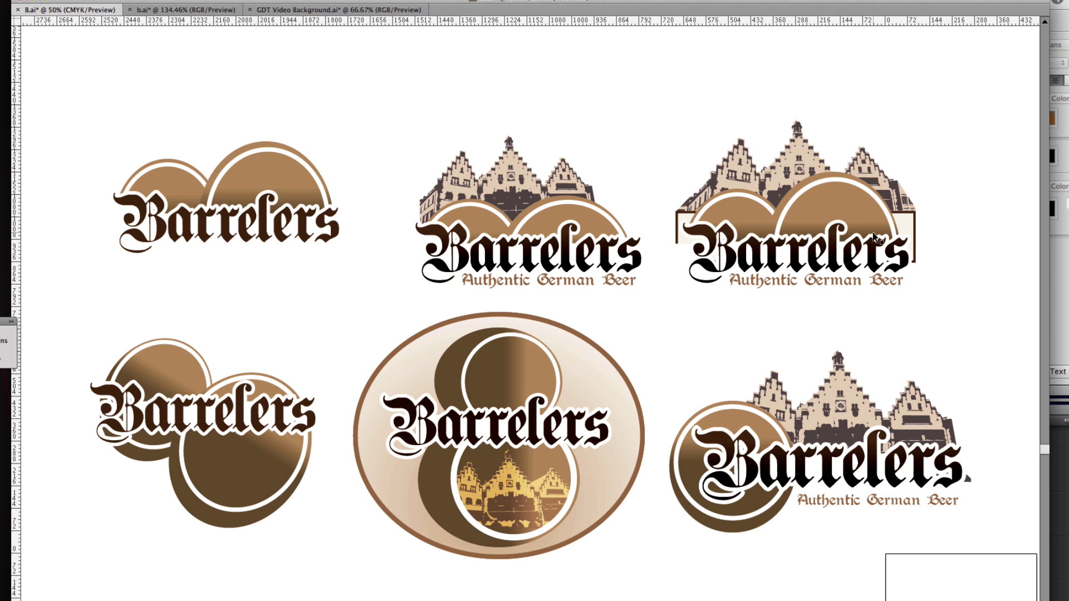
Step: Extend the lower-left corner of the rectangular frame behind the third logo concept down to match its right side
{"action": "left_click", "coordinate": [670, 265]}
{"action": "key", "text": "a"}
{"action": "left_click_drag", "start_coordinate": [706, 252], "coordinate": [664, 278]}
{"action": "left_click", "coordinate": [635, 170]}
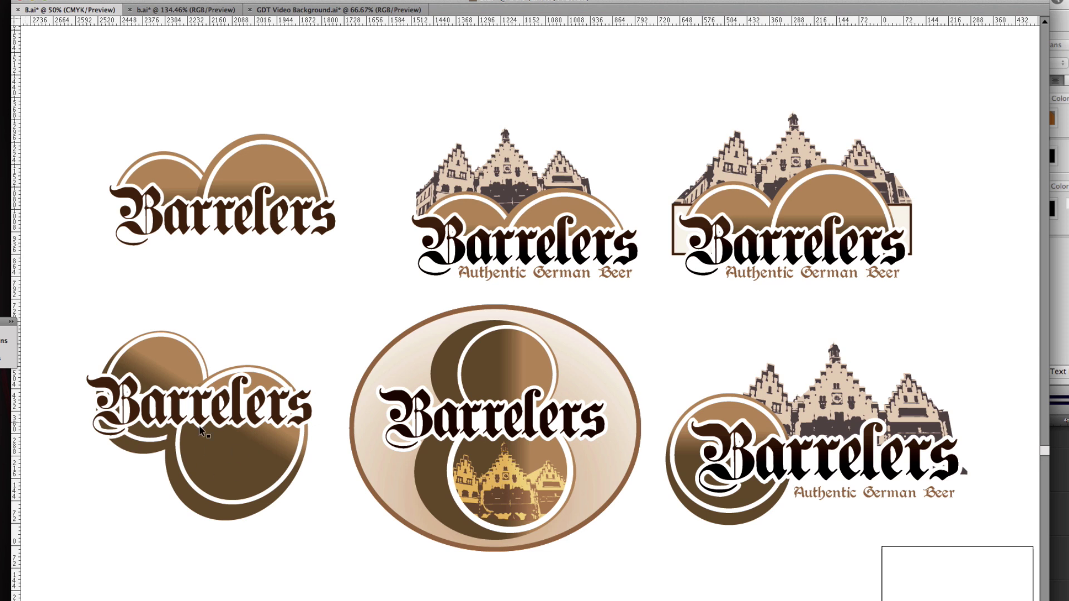
Step: Examine the overlapping-circle, oval and gabled-building logo concepts one after another, through to the smaller variants beside the artboard
{"action": "left_click", "coordinate": [579, 362]}
{"action": "left_click", "coordinate": [654, 337]}
{"action": "left_click_drag", "start_coordinate": [642, 341], "coordinate": [606, 349]}
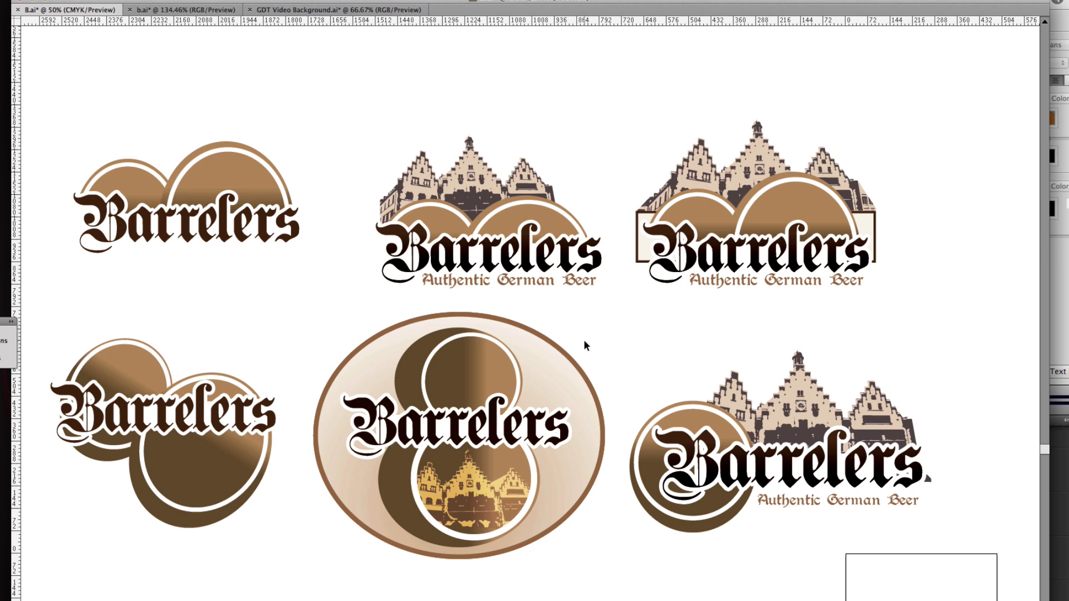
{"action": "scroll", "coordinate": [679, 353], "scroll_direction": "right", "scroll_amount": 3}
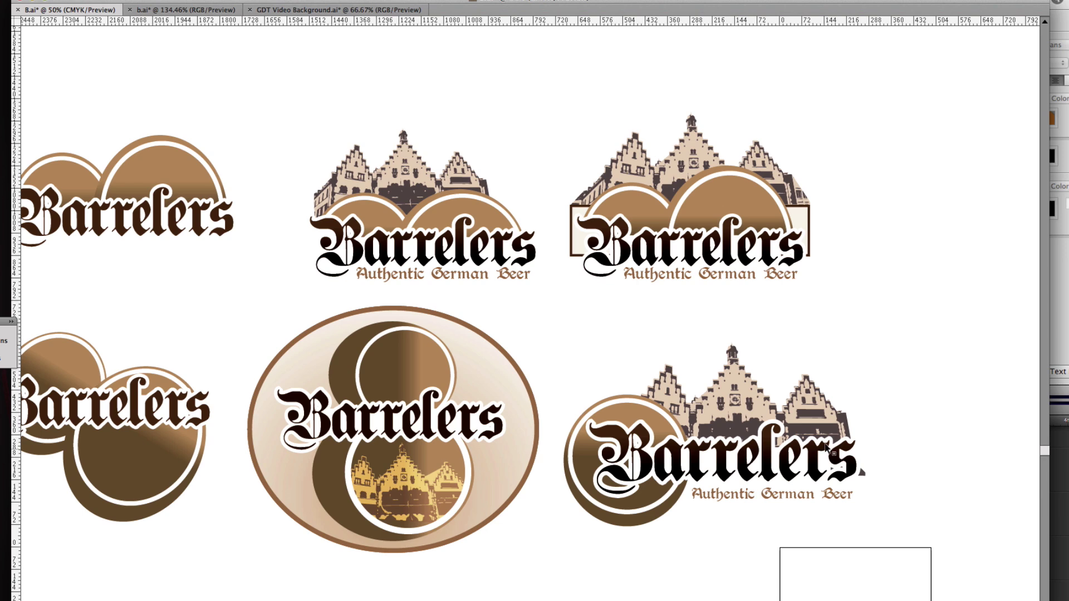
{"action": "scroll", "coordinate": [738, 492], "scroll_direction": "right", "scroll_amount": 2}
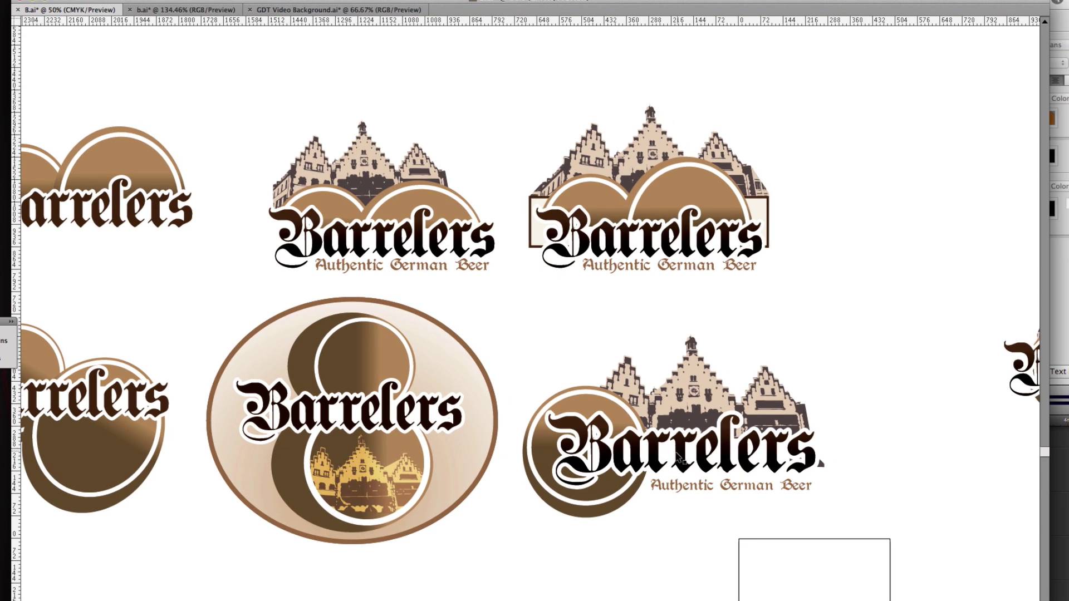
{"action": "scroll", "coordinate": [679, 452], "scroll_direction": "right", "scroll_amount": 15}
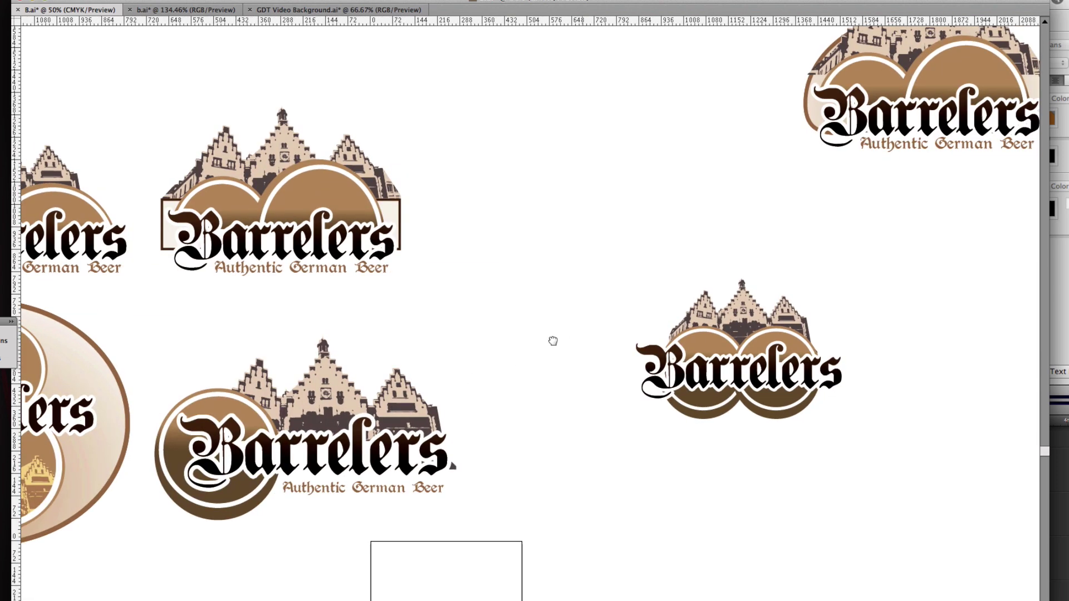
{"action": "scroll", "coordinate": [576, 339], "scroll_direction": "right", "scroll_amount": 8}
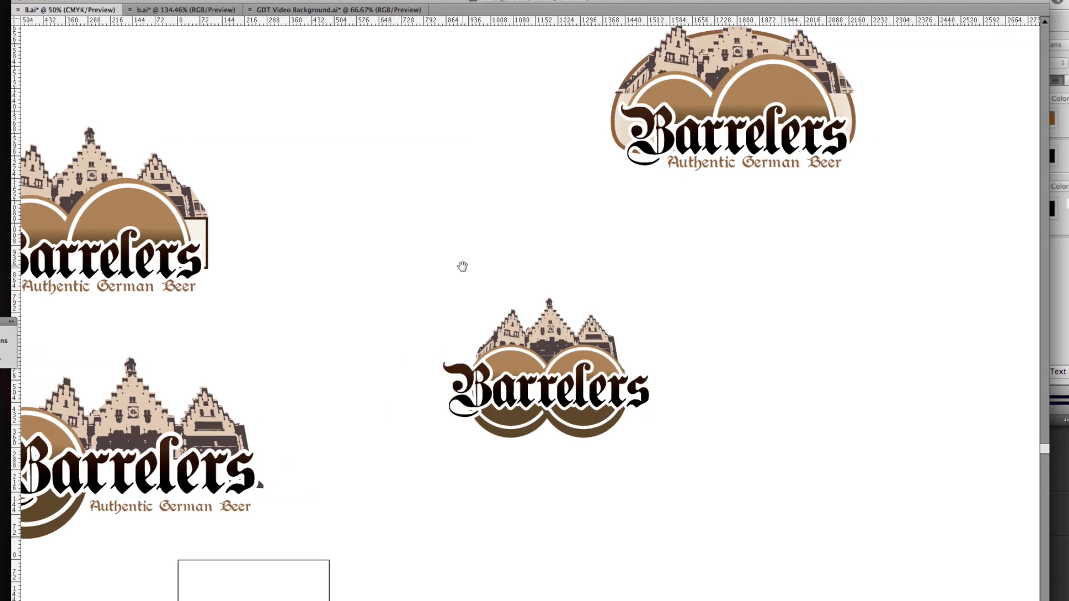
{"action": "scroll", "coordinate": [529, 210], "scroll_direction": "up", "scroll_amount": 4}
{"action": "scroll", "coordinate": [720, 339], "scroll_direction": "down", "scroll_amount": 1}
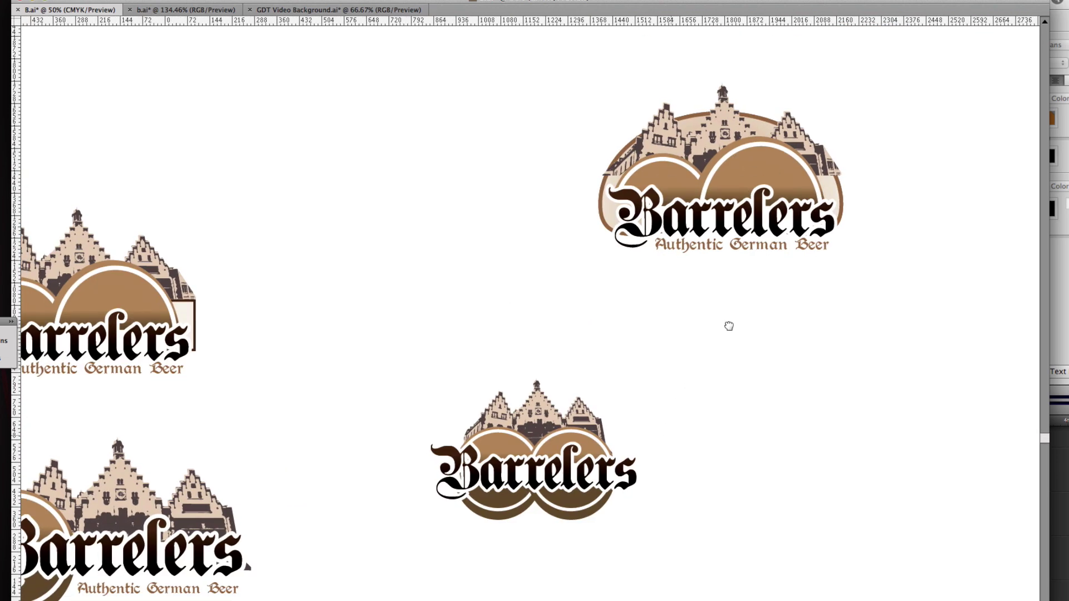
Step: Review the early black-and-white drafts together with all the coloured logo concepts at 16.67% zoom
{"action": "left_click_drag", "start_coordinate": [720, 339], "coordinate": [771, 245]}
{"action": "left_click", "coordinate": [454, 372], "text": "alt+super"}
{"action": "left_click", "coordinate": [453, 372], "text": "alt+super"}
{"action": "left_click", "coordinate": [453, 373], "text": "alt+super"}
{"action": "left_click_drag", "start_coordinate": [513, 271], "coordinate": [438, 462]}
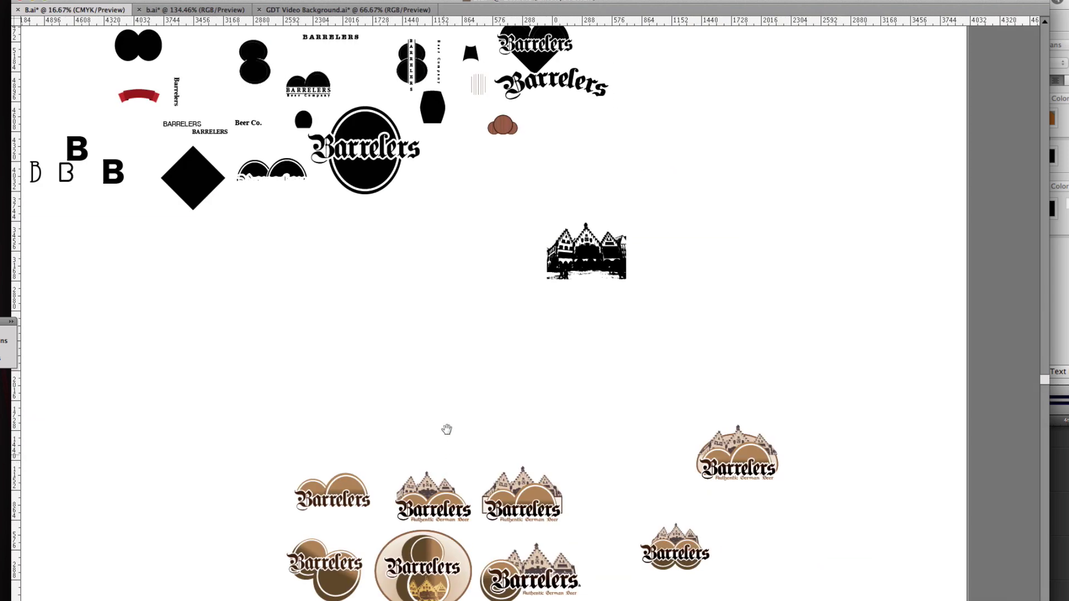
{"action": "scroll", "coordinate": [445, 446], "scroll_direction": "up", "scroll_amount": 7}
{"action": "scroll", "coordinate": [569, 467], "scroll_direction": "left", "scroll_amount": 7}
{"action": "scroll", "coordinate": [569, 466], "scroll_direction": "down", "scroll_amount": 15}
{"action": "scroll", "coordinate": [570, 467], "scroll_direction": "right", "scroll_amount": 6}
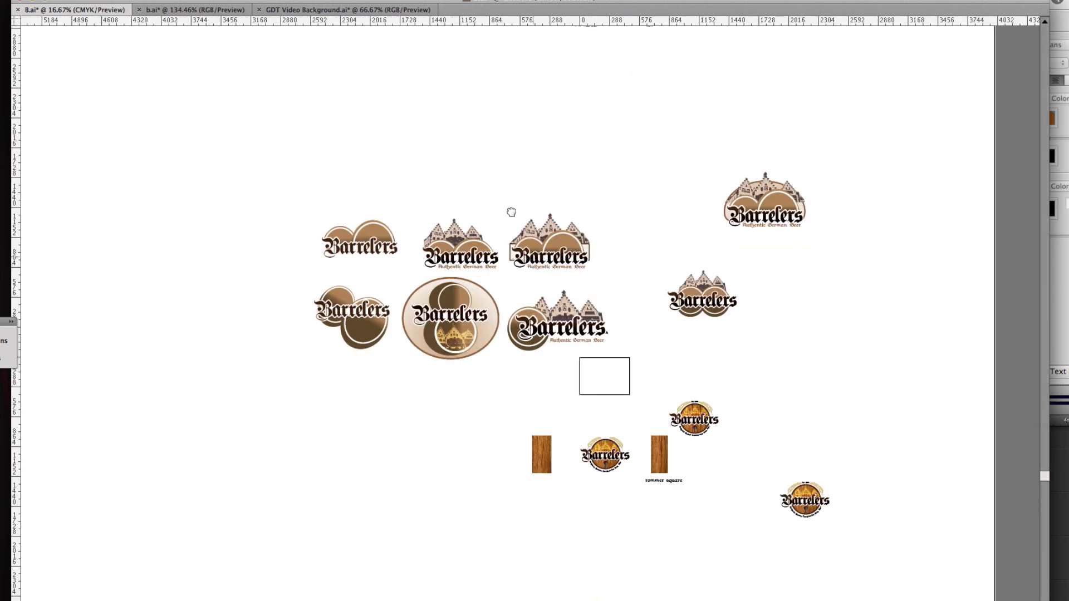
Step: Switch to the GDT Video Background document and inspect the finished Barrelers logo close up at 150%
{"action": "left_click", "coordinate": [391, 9]}
{"action": "scroll", "coordinate": [619, 285], "scroll_direction": "right", "scroll_amount": 2}
{"action": "left_click_drag", "start_coordinate": [529, 246], "coordinate": [790, 498]}
{"action": "left_click", "coordinate": [788, 497]}
{"action": "left_click", "coordinate": [602, 398], "text": "alt+super"}
{"action": "left_click_drag", "start_coordinate": [626, 374], "coordinate": [671, 419]}
{"action": "scroll", "coordinate": [761, 444], "scroll_direction": "up", "scroll_amount": 1}
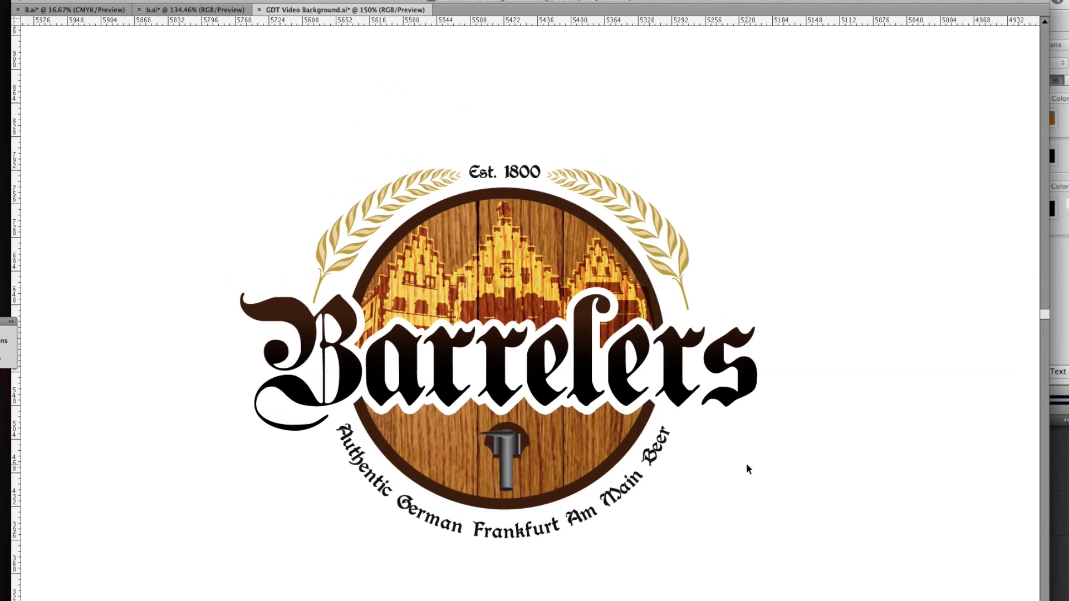